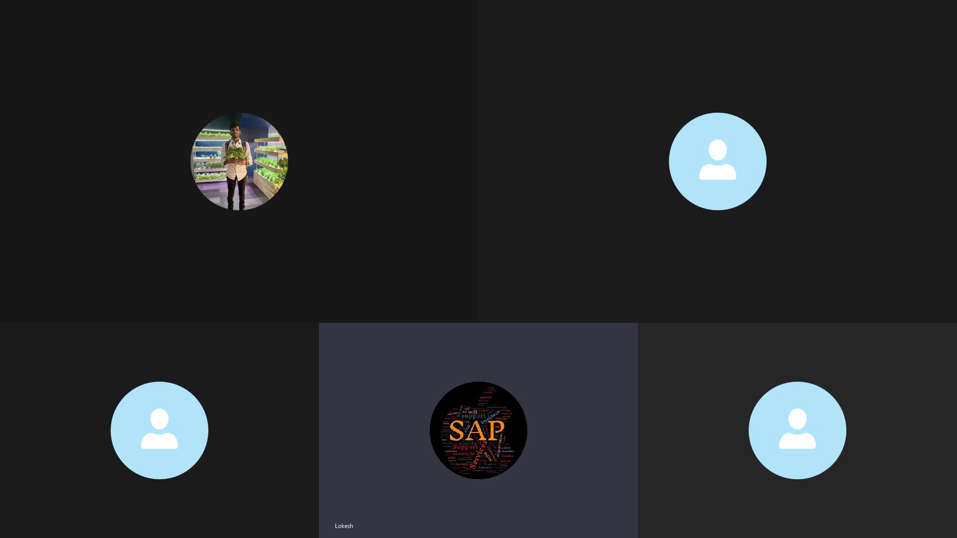
- Exit the call's full-screen view and minimize Skype to show the YouTube channel page in Chrome
{"action": "key", "text": "Escape"}
{"action": "left_click", "coordinate": [831, 8]}
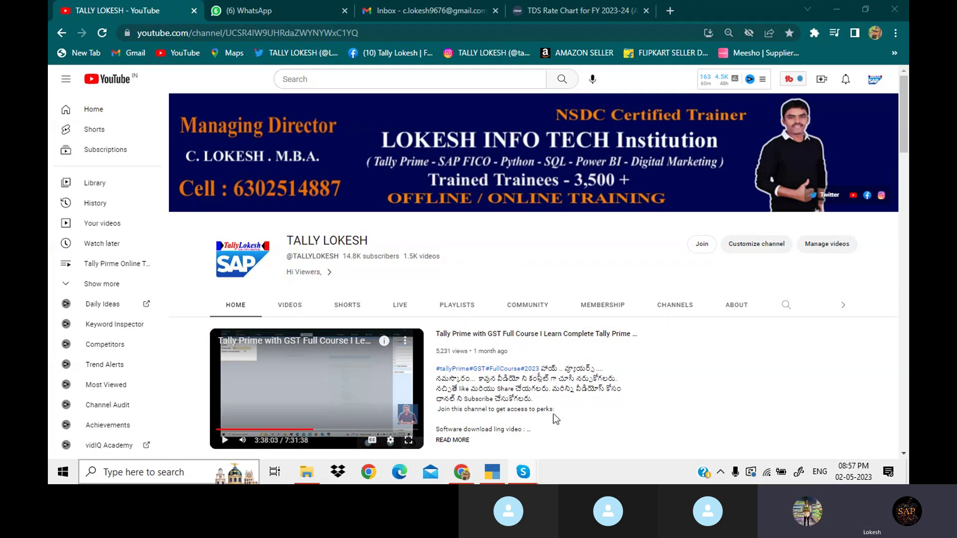
- Switch from Chrome to TallyPrime's Select Company screen using the taskbar icon
{"action": "mouse_move", "coordinate": [498, 478]}
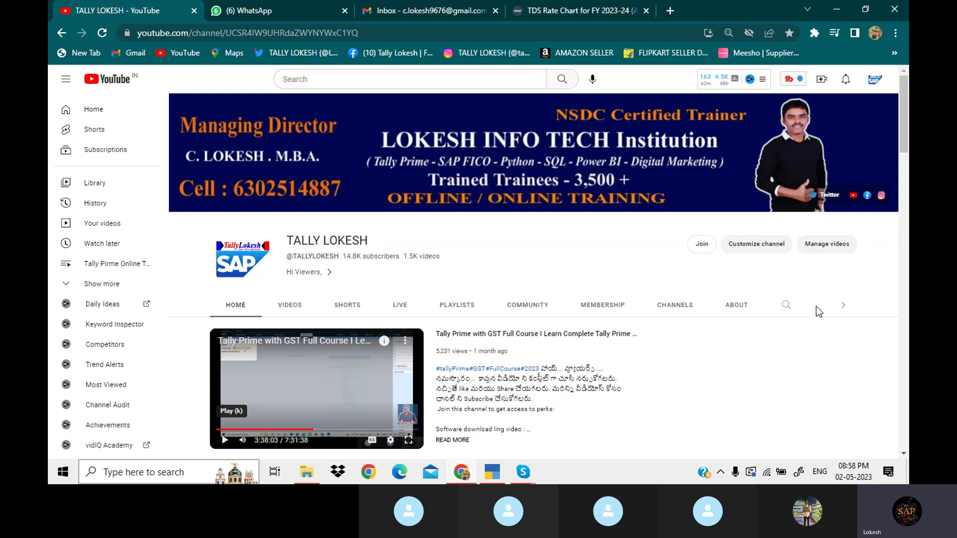
{"action": "left_click", "coordinate": [497, 473]}
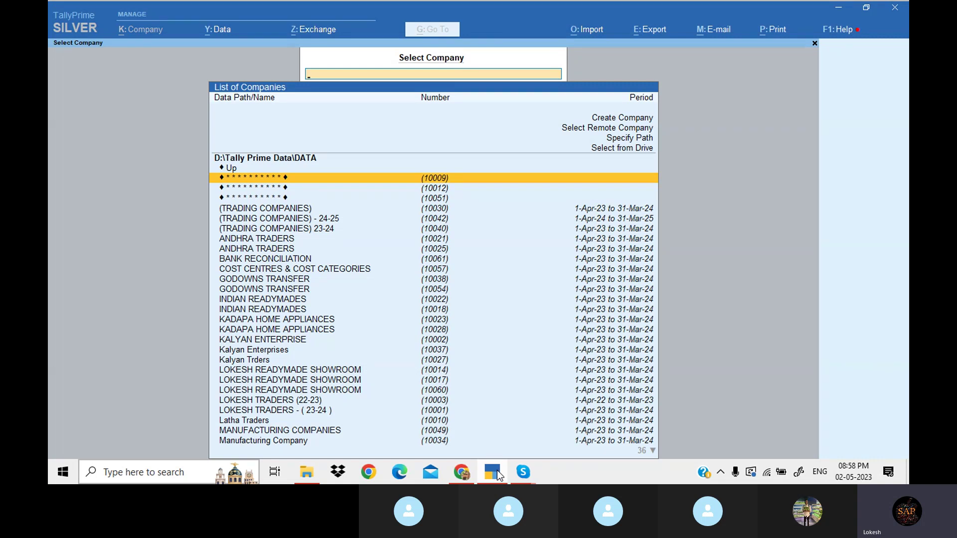
- Load LOKESH READYMADE SHOWROOM and view its Balance Sheet in detailed form with Alt+F5
{"action": "type", "text": "lok"}
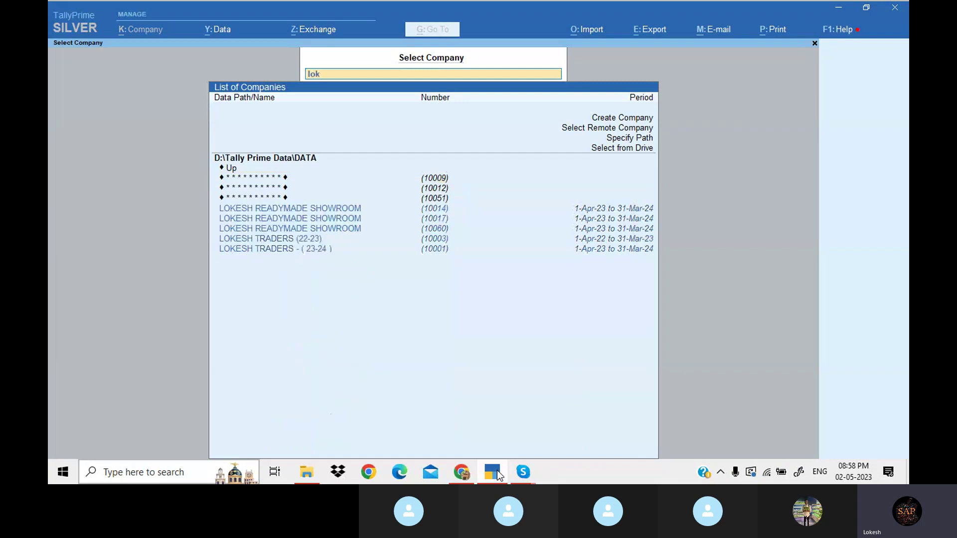
{"action": "key", "text": "Down"}
{"action": "key", "text": "Down"}
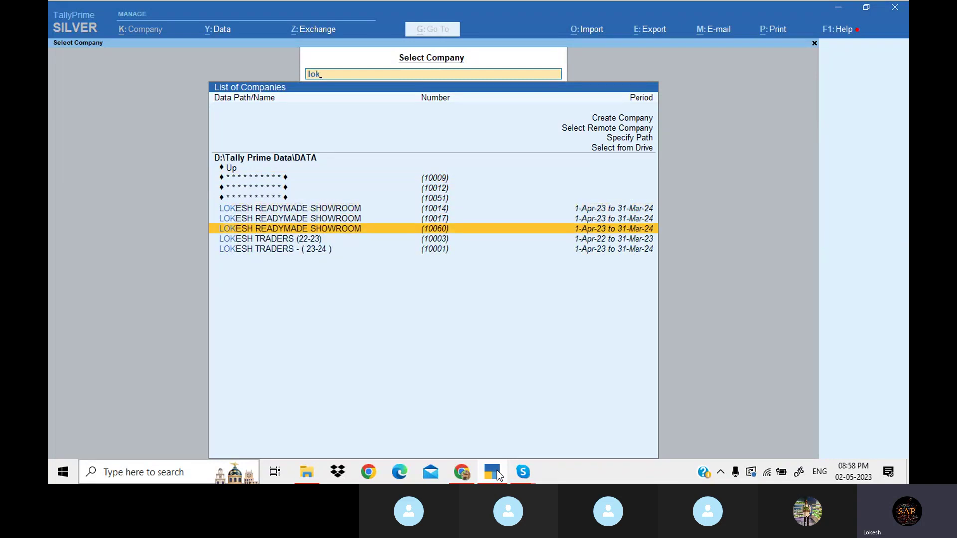
{"action": "key", "text": "Return"}
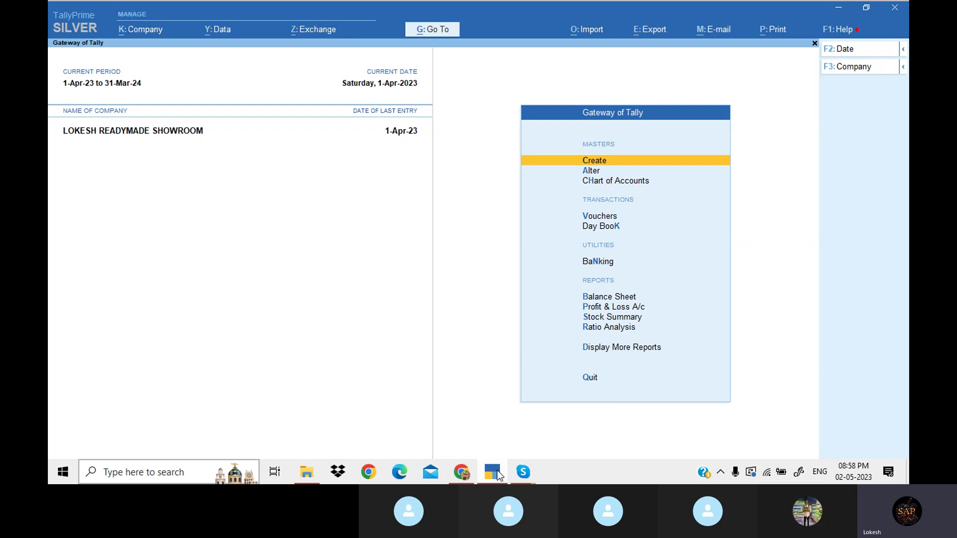
{"action": "key", "text": "Down"}
{"action": "key", "text": "Down"}
{"action": "key", "text": "Down"}
{"action": "key", "text": "Down"}
{"action": "key", "text": "Down"}
{"action": "key", "text": "Down"}
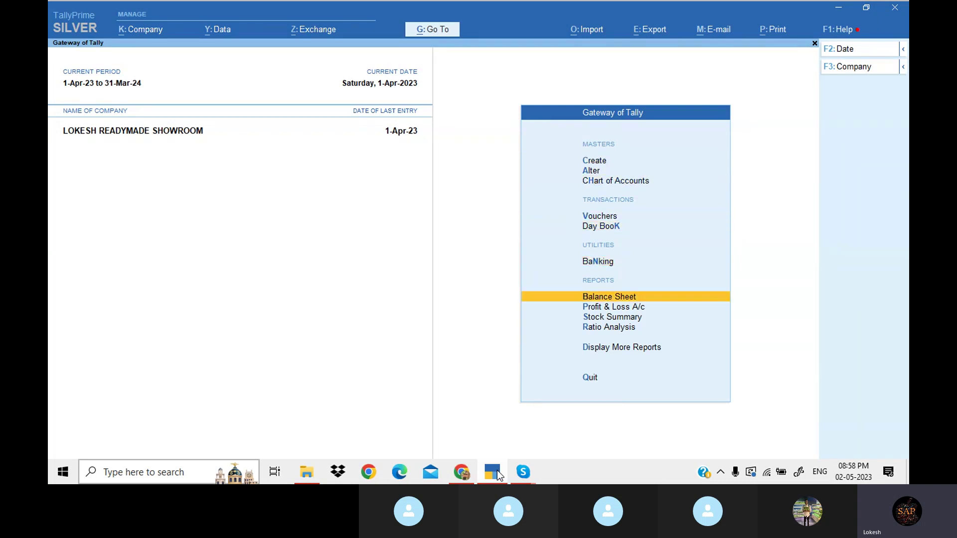
{"action": "key", "text": "Return"}
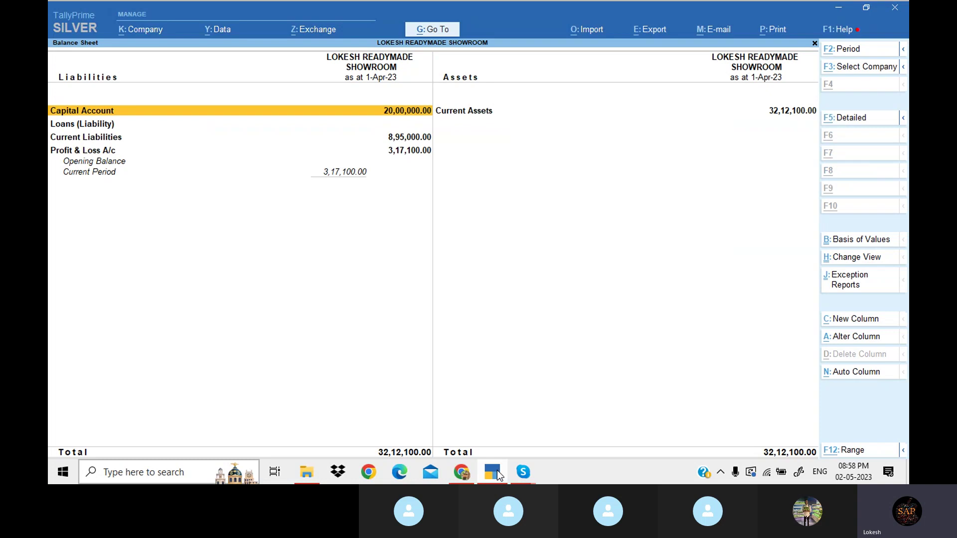
{"action": "key", "text": "alt+F5"}
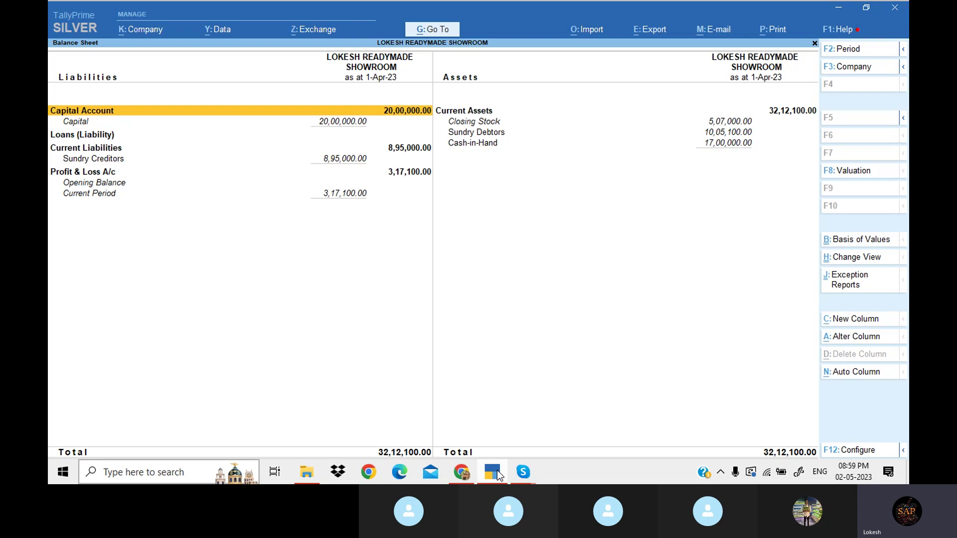
- Export the current Balance Sheet in Excel (Spreadsheet) format as BSheet.xlsx
{"action": "left_click", "coordinate": [663, 34]}
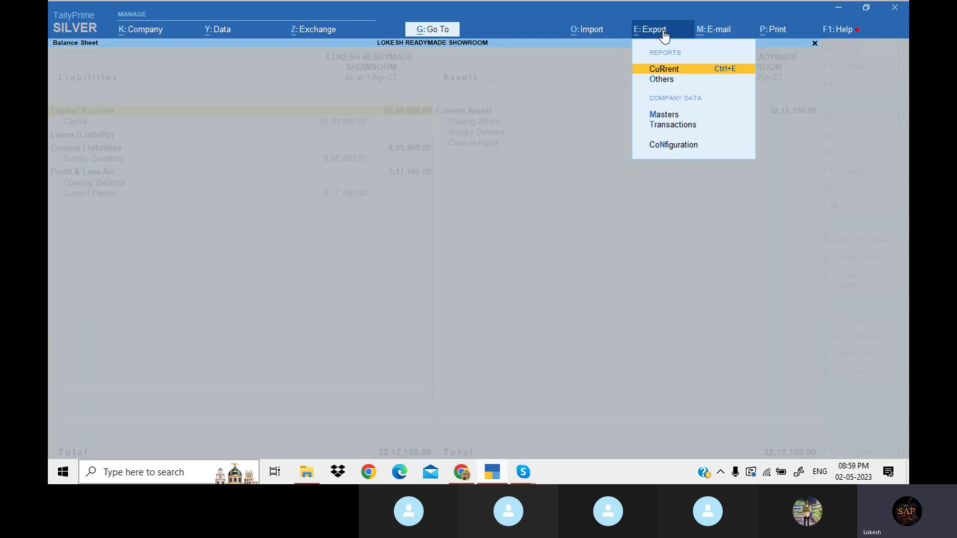
{"action": "left_click", "coordinate": [689, 75]}
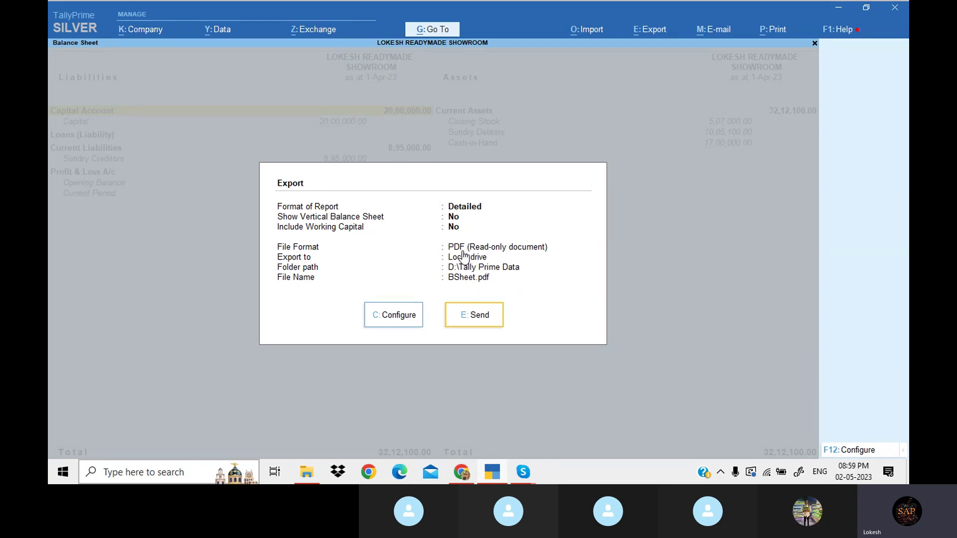
{"action": "left_click", "coordinate": [409, 321]}
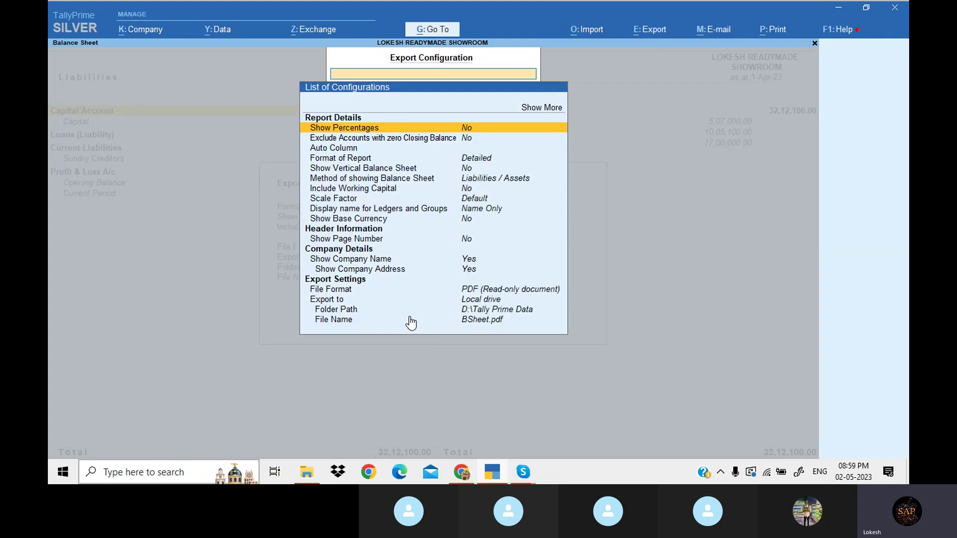
{"action": "key", "text": "Down"}
{"action": "key", "text": "Down"}
{"action": "key", "text": "Down"}
{"action": "key", "text": "Down"}
{"action": "key", "text": "Down"}
{"action": "key", "text": "Down"}
{"action": "key", "text": "Down"}
{"action": "key", "text": "Down"}
{"action": "key", "text": "Down"}
{"action": "key", "text": "Down"}
{"action": "key", "text": "Down"}
{"action": "key", "text": "Down"}
{"action": "key", "text": "Down"}
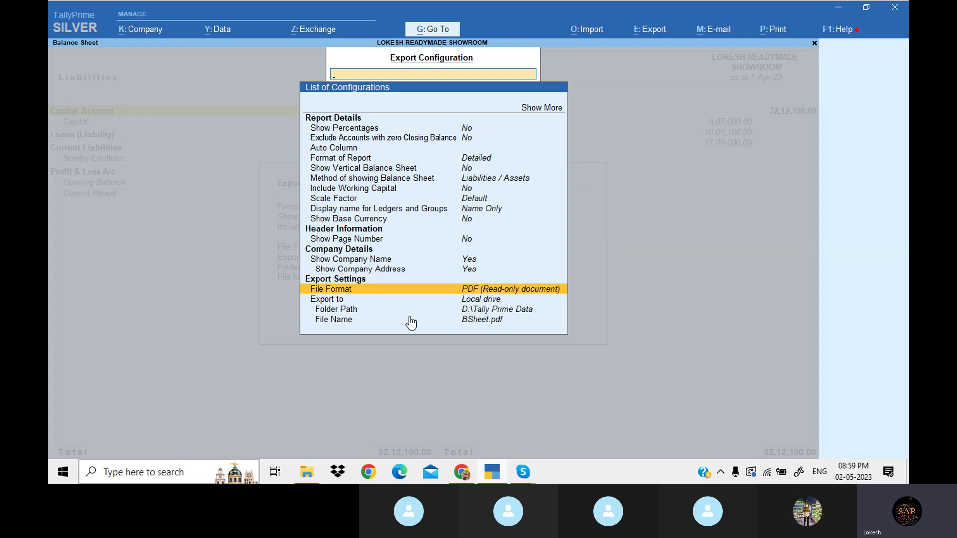
{"action": "key", "text": "Return"}
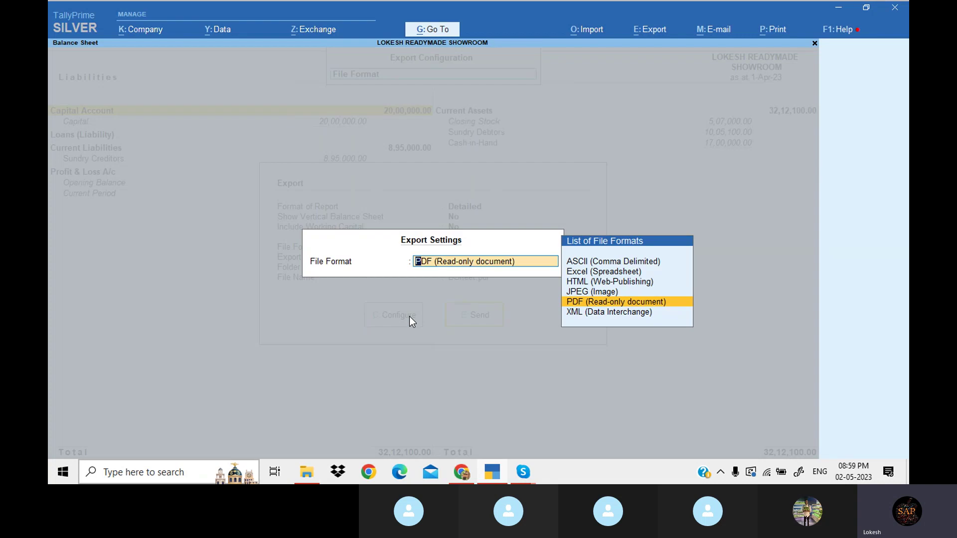
{"action": "key", "text": "Up"}
{"action": "key", "text": "Up"}
{"action": "key", "text": "Up"}
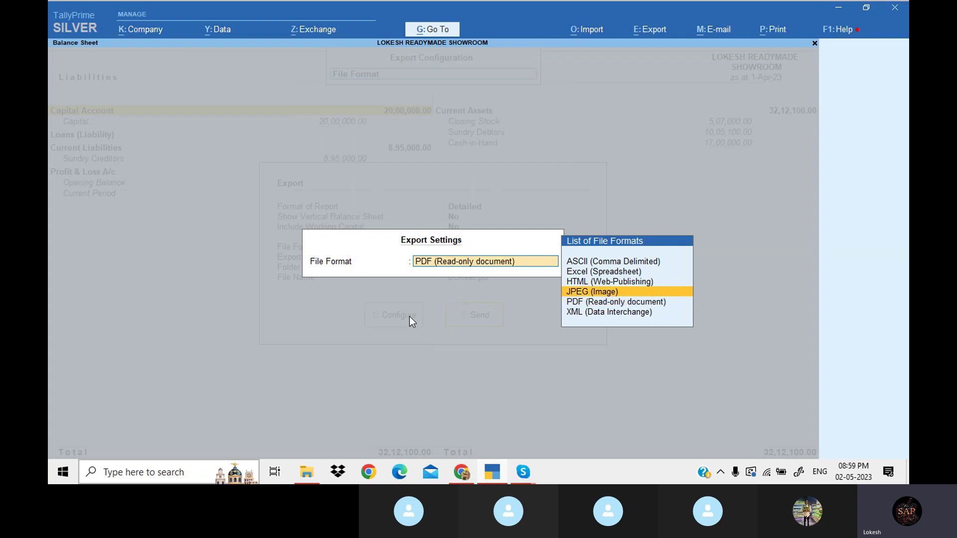
{"action": "key", "text": "Down"}
{"action": "key", "text": "Down"}
{"action": "key", "text": "Down"}
{"action": "key", "text": "Down"}
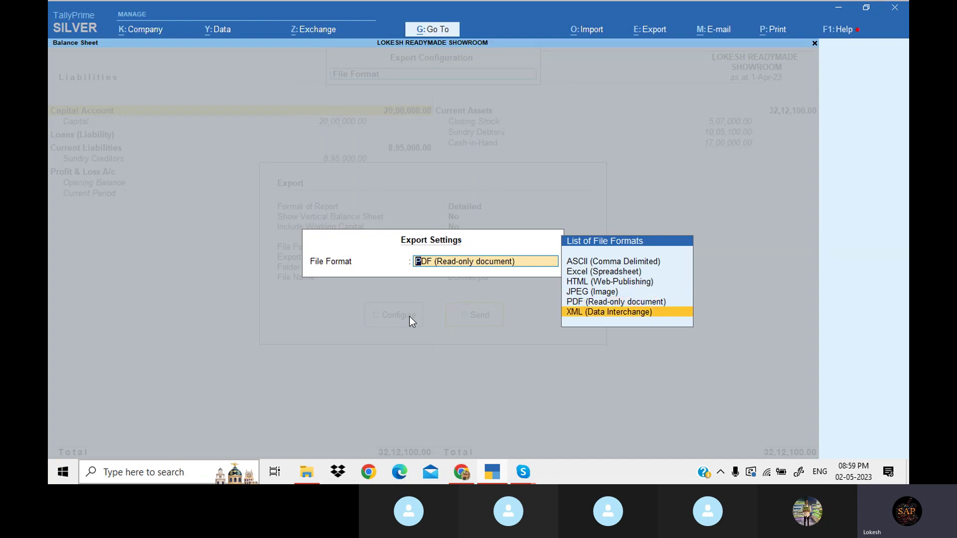
{"action": "key", "text": "Up"}
{"action": "key", "text": "Up"}
{"action": "key", "text": "Up"}
{"action": "key", "text": "Up"}
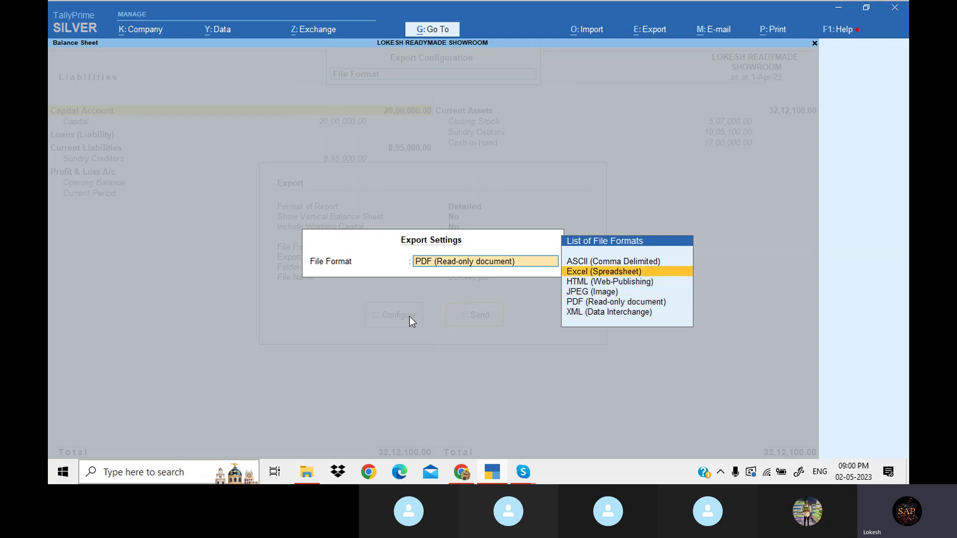
{"action": "key", "text": "Return"}
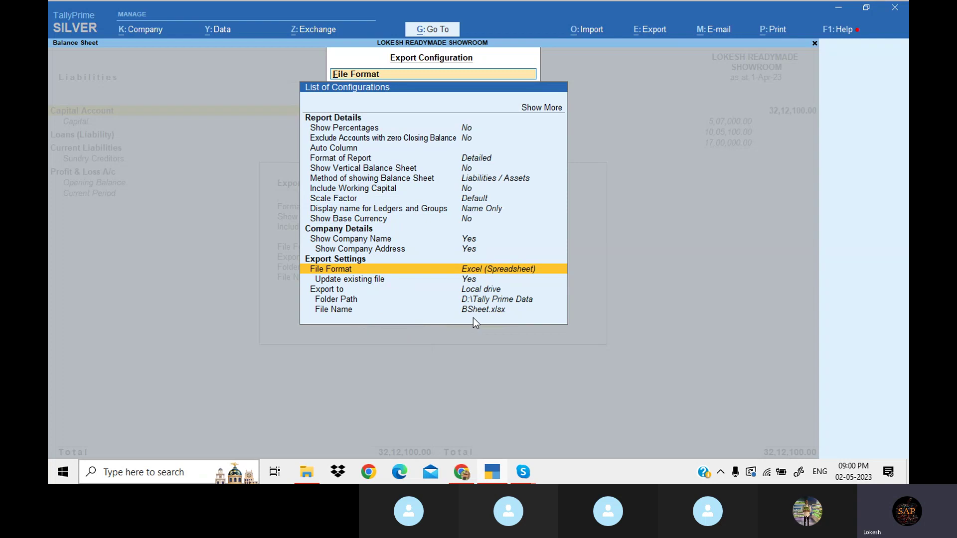
{"action": "key", "text": "Escape"}
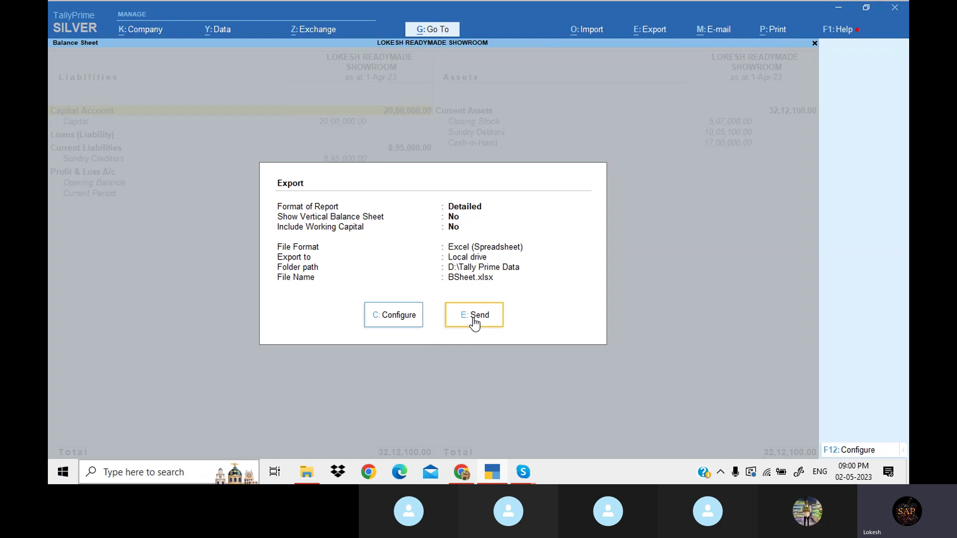
{"action": "left_click", "coordinate": [482, 323]}
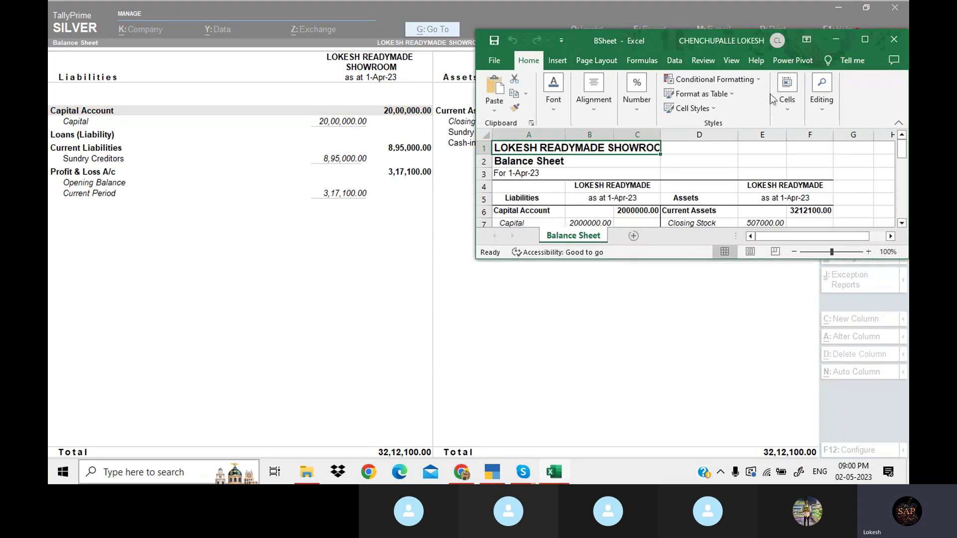
- Maximize the workbook, zoom to 90% and widen columns C, E and F to fit the totals
{"action": "left_click", "coordinate": [861, 44]}
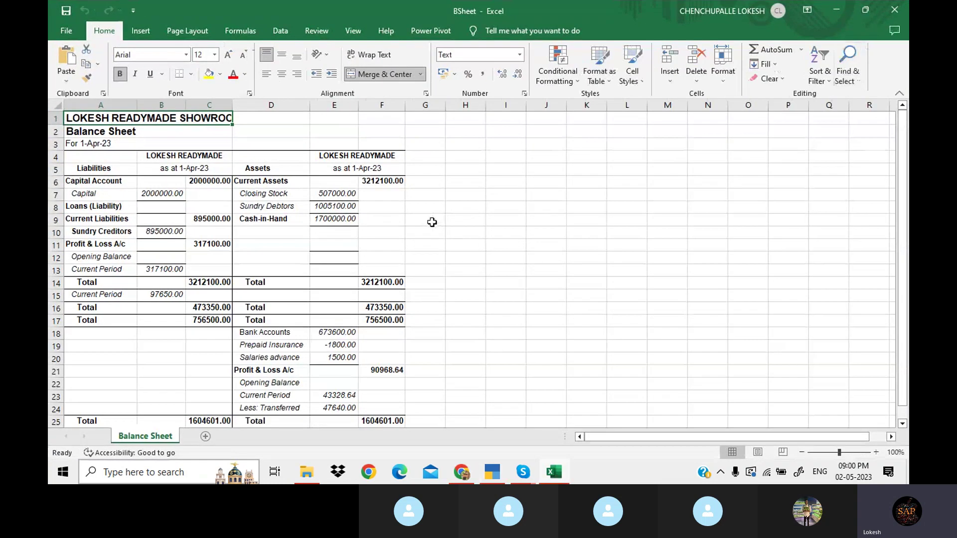
{"action": "left_click", "coordinate": [283, 264]}
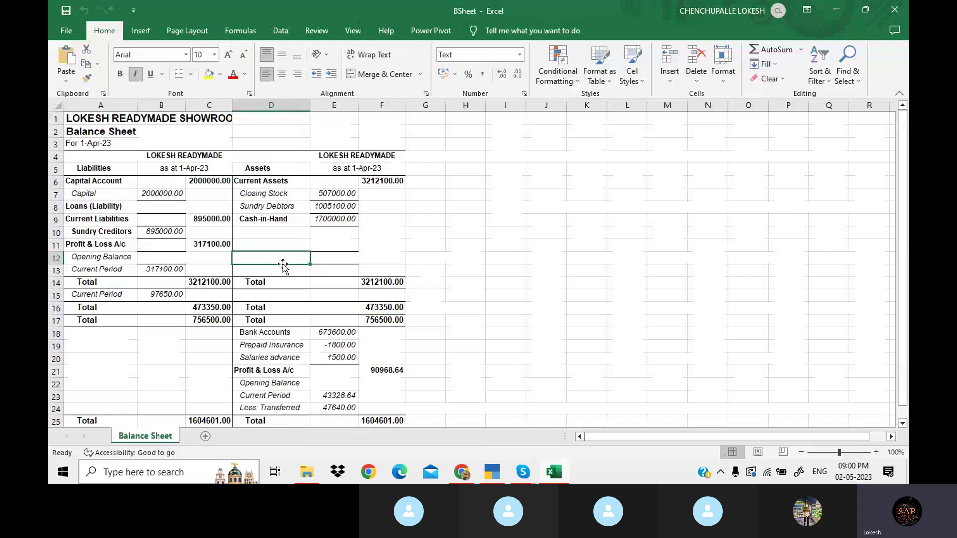
{"action": "left_click", "coordinate": [801, 451]}
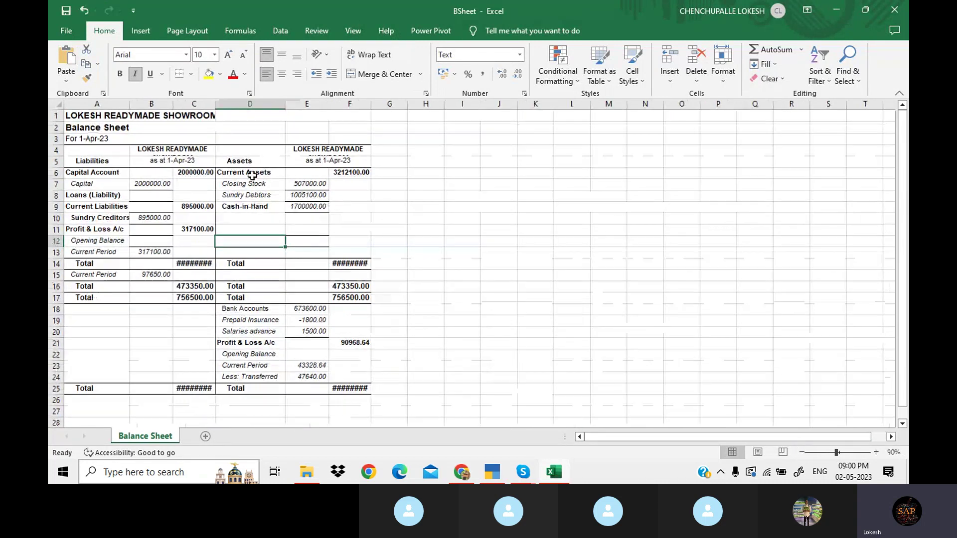
{"action": "left_click_drag", "start_coordinate": [216, 104], "coordinate": [225, 112]}
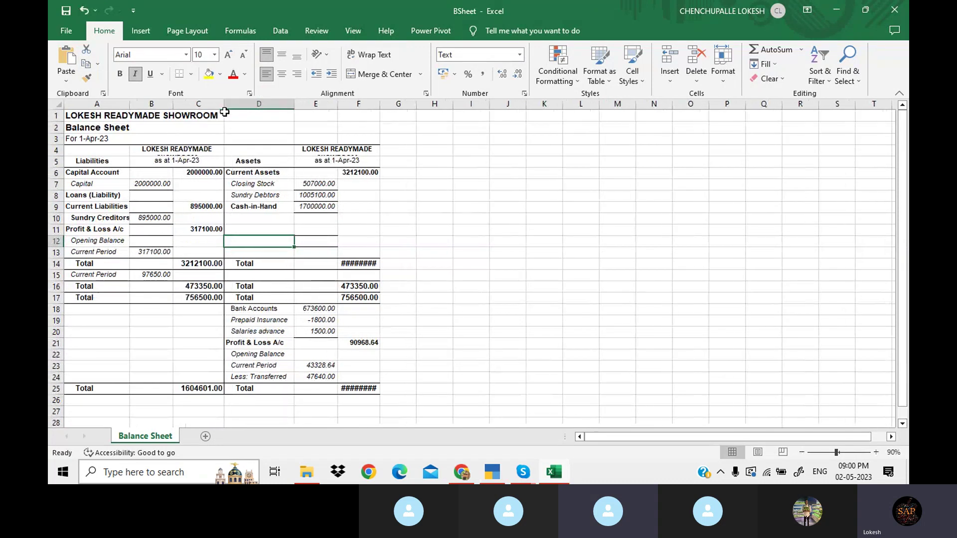
{"action": "left_click_drag", "start_coordinate": [380, 105], "coordinate": [401, 110]}
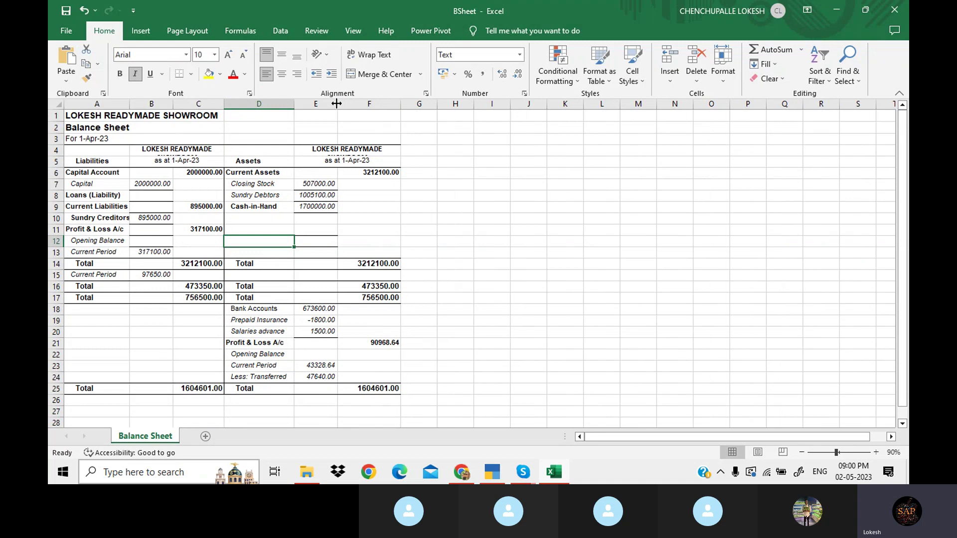
{"action": "left_click_drag", "start_coordinate": [336, 104], "coordinate": [352, 104]}
- Merge and centre the showroom name, Balance Sheet and For 1-Apr-23 rows across columns A–F
{"action": "left_click", "coordinate": [191, 113]}
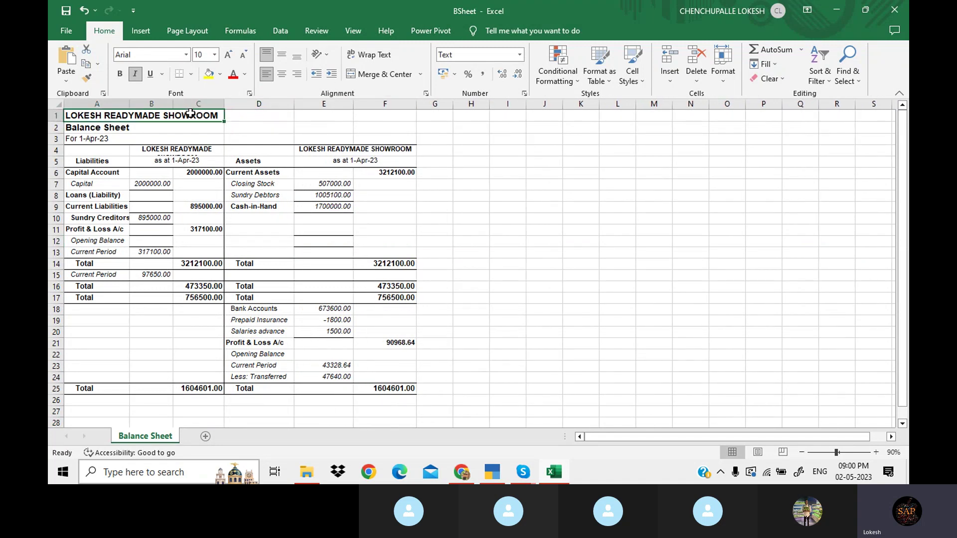
{"action": "left_click_drag", "start_coordinate": [191, 113], "coordinate": [386, 112]}
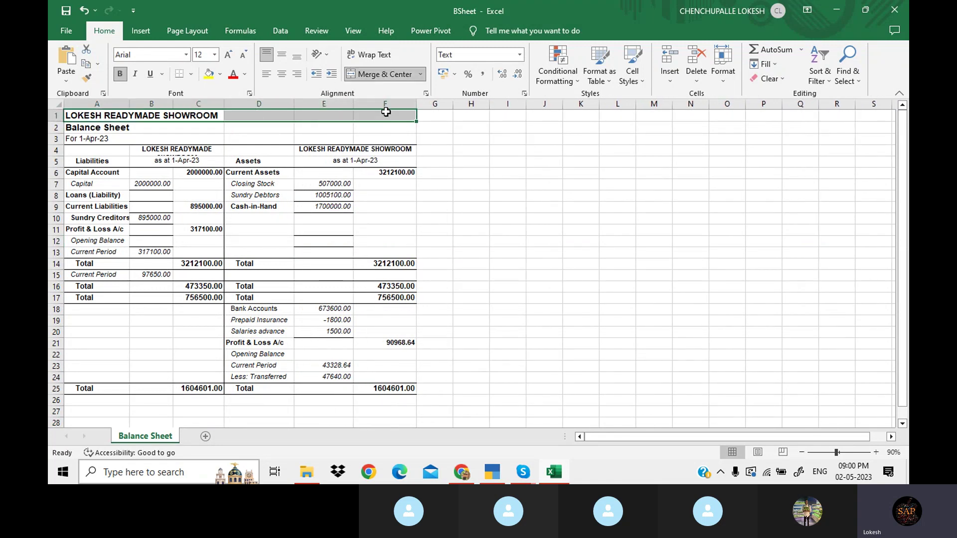
{"action": "left_click", "coordinate": [381, 79]}
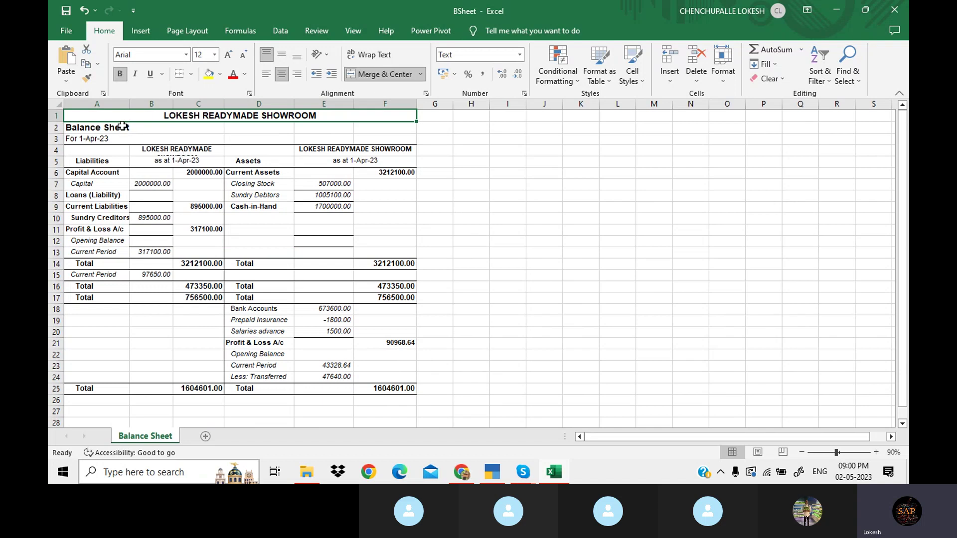
{"action": "left_click_drag", "start_coordinate": [122, 128], "coordinate": [362, 129]}
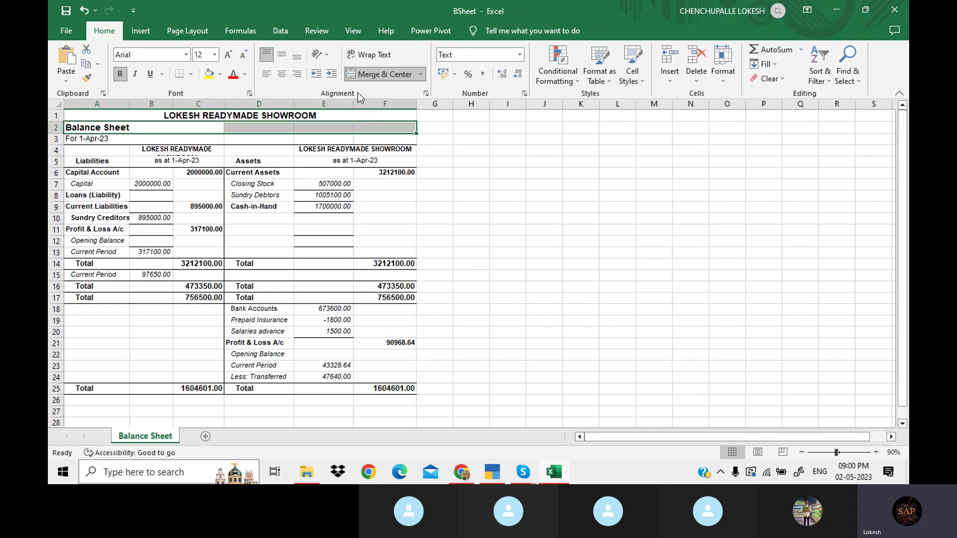
{"action": "left_click", "coordinate": [382, 76]}
{"action": "left_click", "coordinate": [384, 75]}
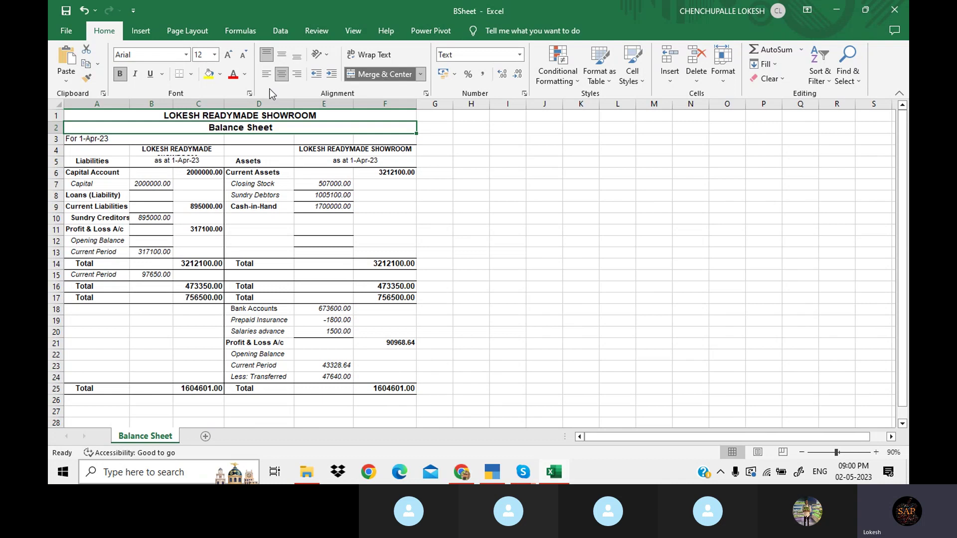
{"action": "left_click", "coordinate": [112, 139]}
{"action": "left_click_drag", "start_coordinate": [113, 139], "coordinate": [369, 140]}
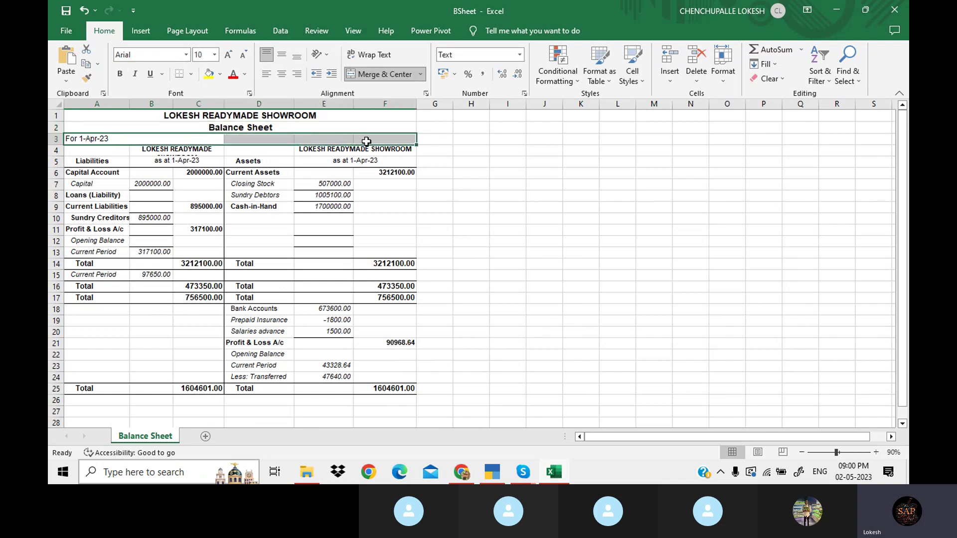
{"action": "left_click", "coordinate": [385, 74]}
{"action": "left_click", "coordinate": [384, 75]}
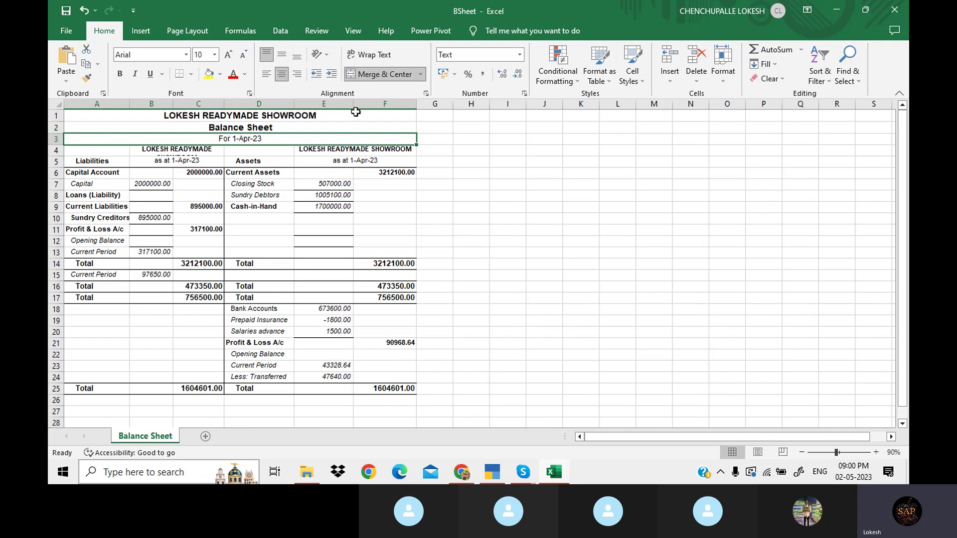
{"action": "left_click_drag", "start_coordinate": [354, 116], "coordinate": [372, 384]}
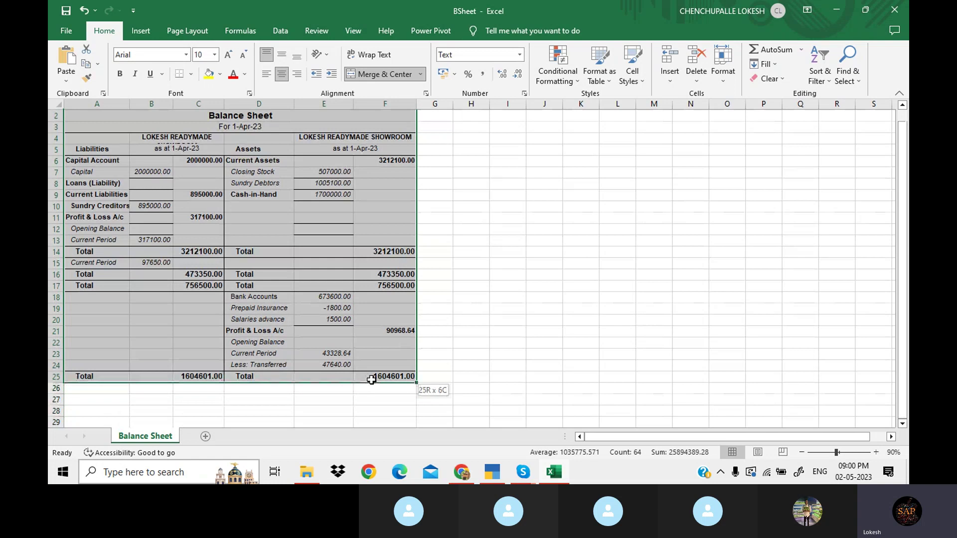
- Apply All Borders to every cell of the balance sheet table
{"action": "left_click", "coordinate": [190, 75]}
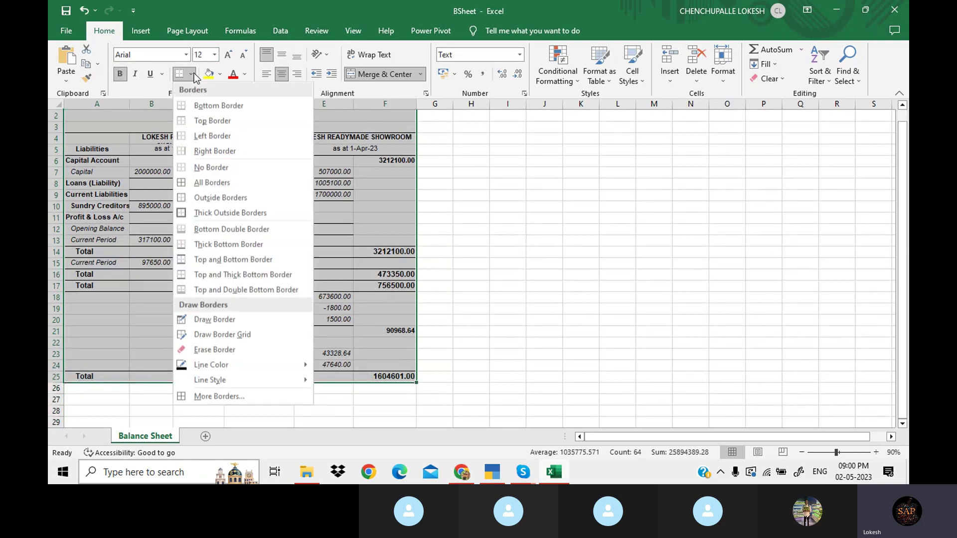
{"action": "left_click", "coordinate": [241, 183]}
{"action": "scroll", "coordinate": [241, 181], "scroll_direction": "up", "scroll_amount": 1}
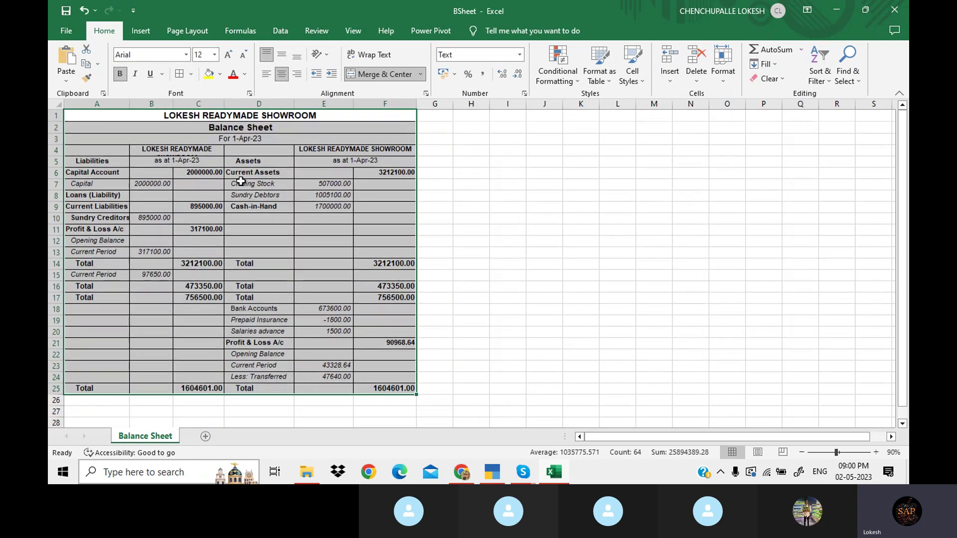
{"action": "left_click", "coordinate": [241, 182]}
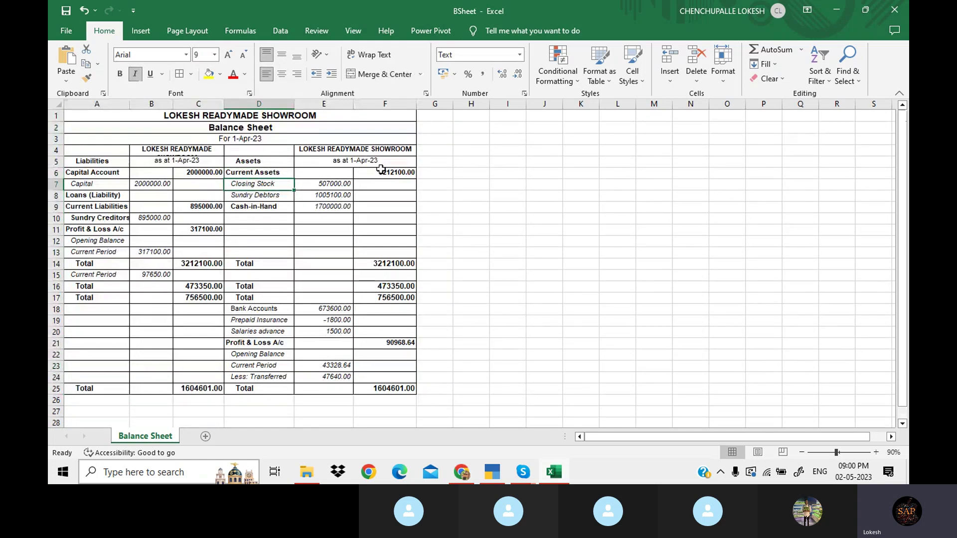
- Set F6 to 500000 and the Closing Stock amount in E7 to 100000
{"action": "left_click", "coordinate": [380, 172]}
{"action": "type", "text": "500000"}
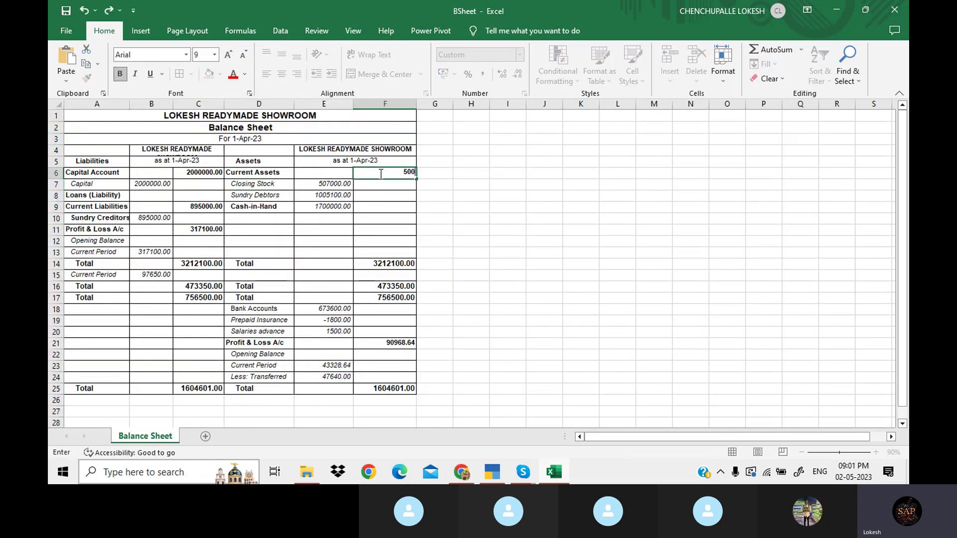
{"action": "key", "text": "Return"}
{"action": "key", "text": "Return"}
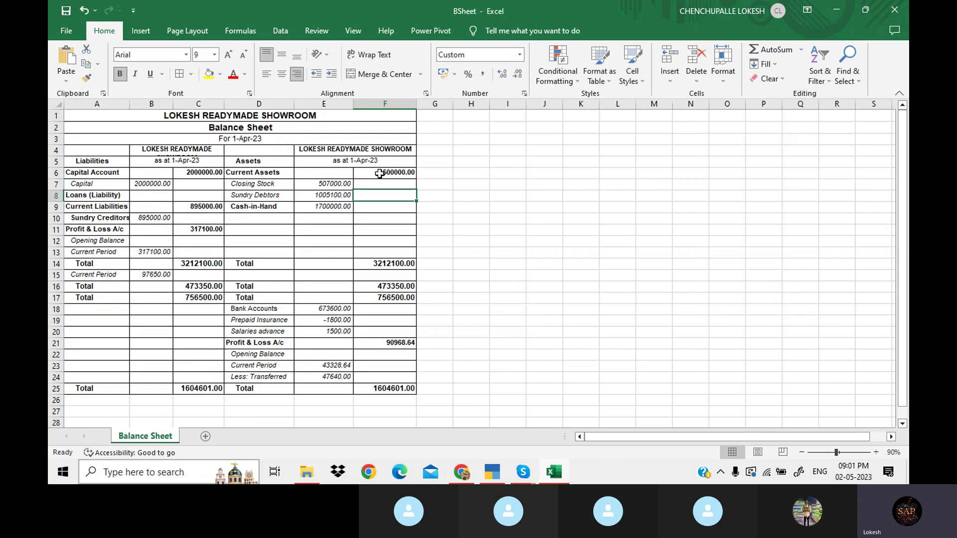
{"action": "left_click", "coordinate": [335, 183]}
{"action": "type", "text": "100000"}
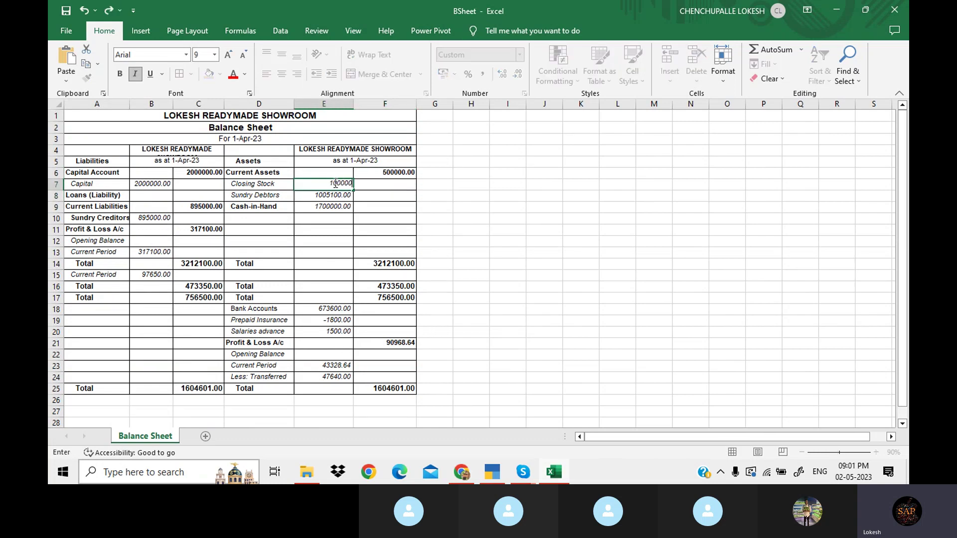
{"action": "key", "text": "Return"}
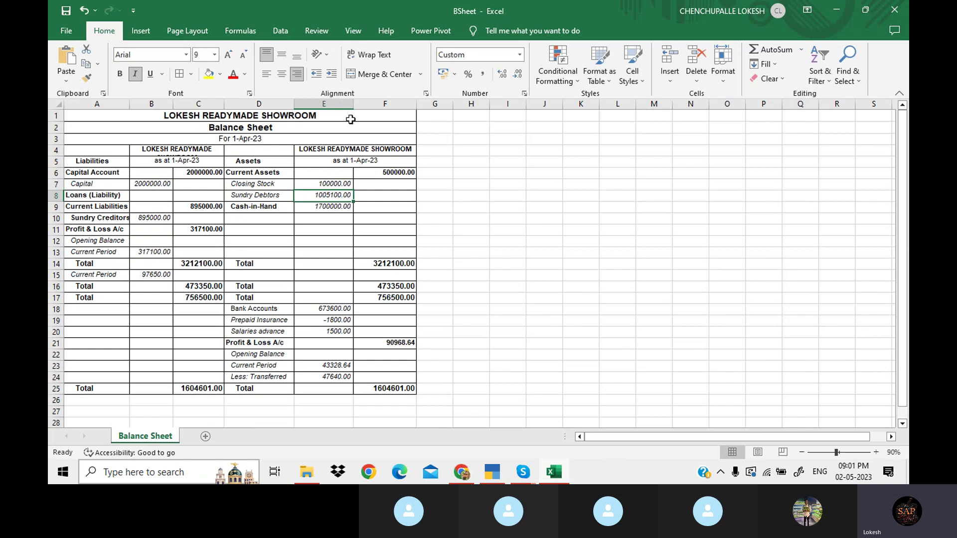
- Colour the titles: row 1 yellow fill with red text, row 2 orange, row 3 light blue
{"action": "left_click", "coordinate": [350, 116]}
{"action": "left_click", "coordinate": [209, 74]}
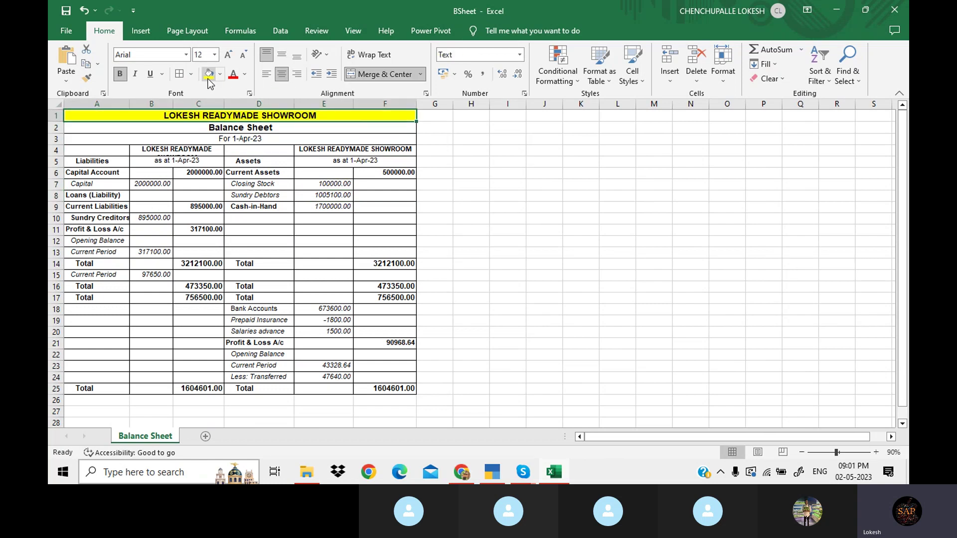
{"action": "left_click", "coordinate": [229, 75]}
{"action": "left_click", "coordinate": [283, 128]}
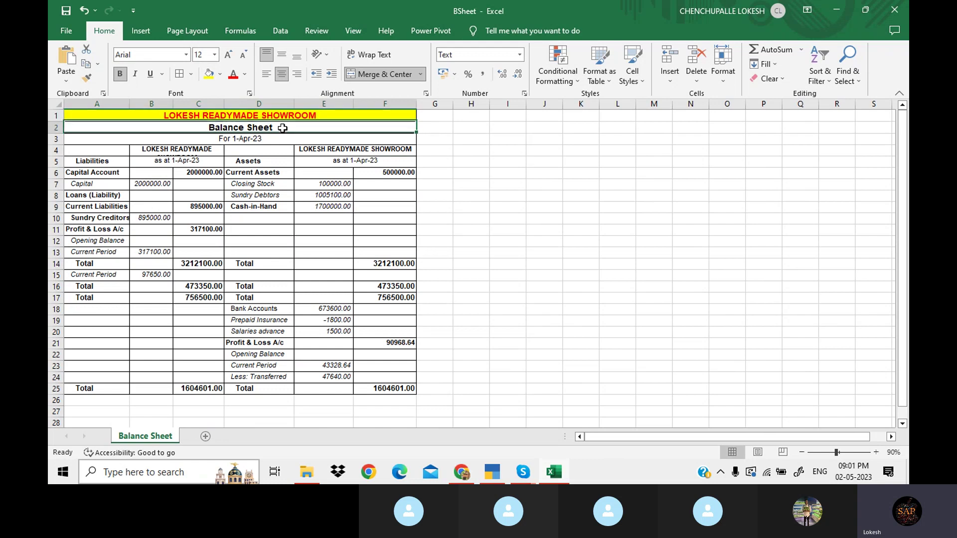
{"action": "left_click", "coordinate": [220, 74]}
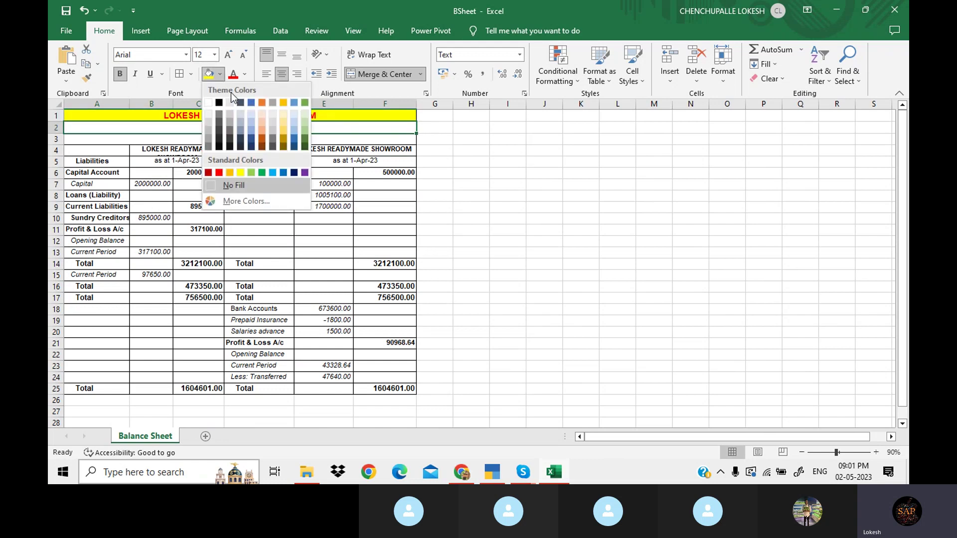
{"action": "left_click", "coordinate": [261, 105]}
{"action": "left_click", "coordinate": [268, 138]}
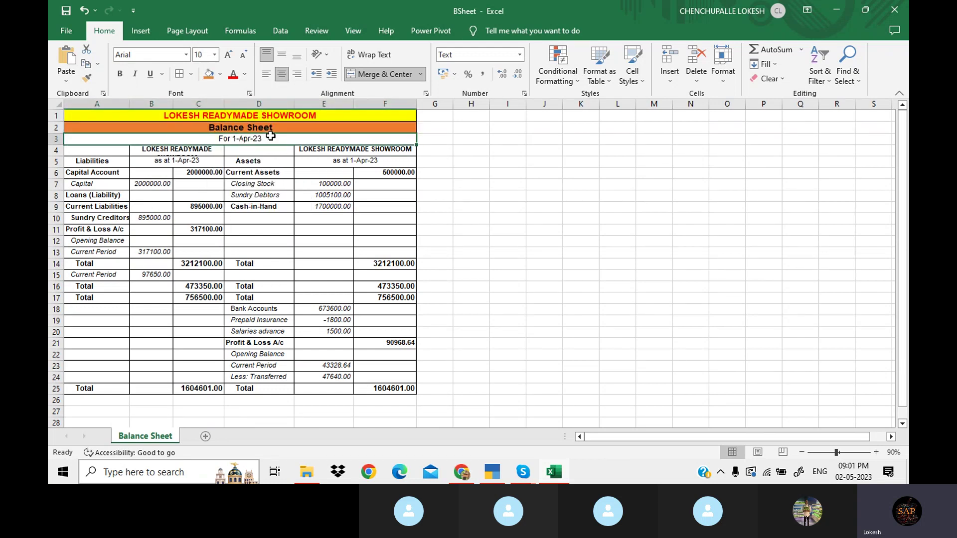
{"action": "left_click", "coordinate": [220, 75]}
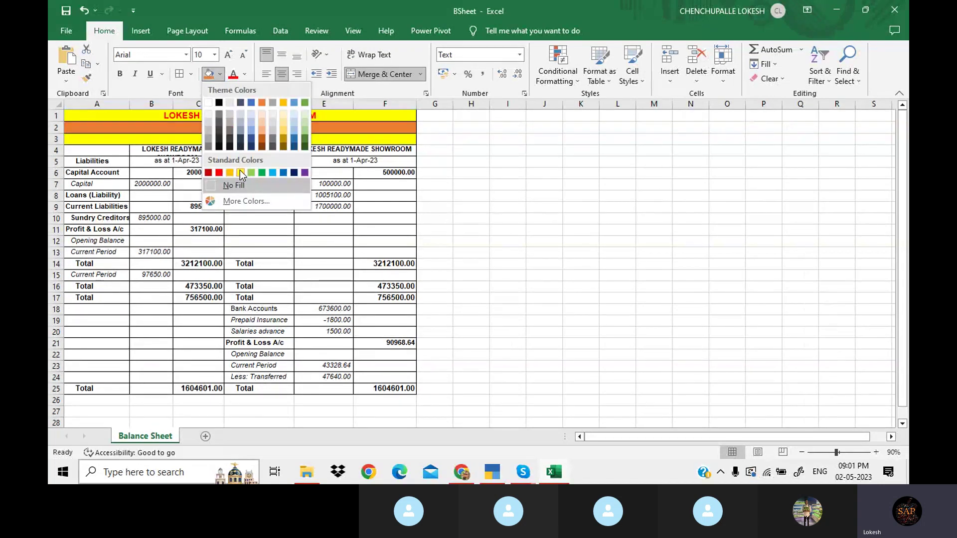
{"action": "left_click", "coordinate": [276, 175]}
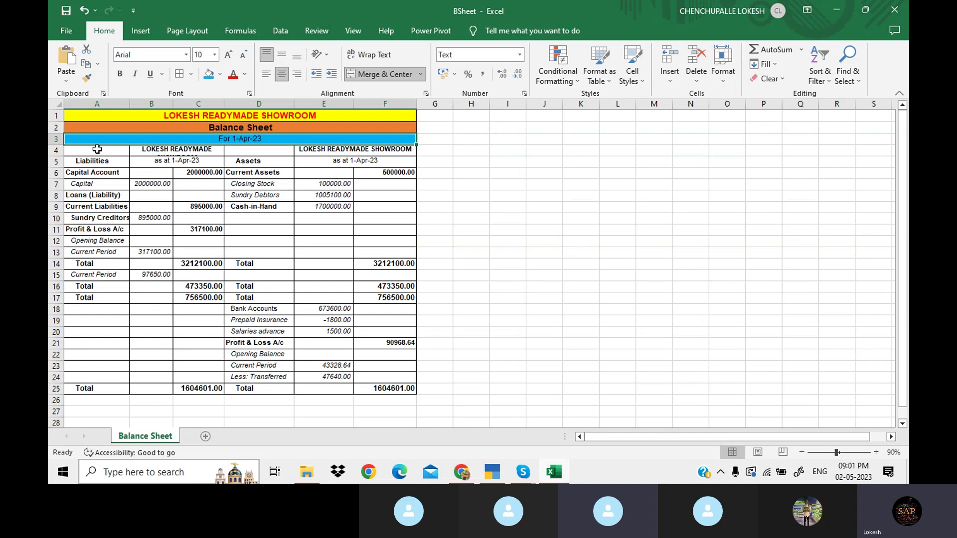
- Heighten row 4 to fit the wrapped headings and open the print preview
{"action": "left_click_drag", "start_coordinate": [66, 150], "coordinate": [64, 164]}
{"action": "left_click", "coordinate": [277, 192]}
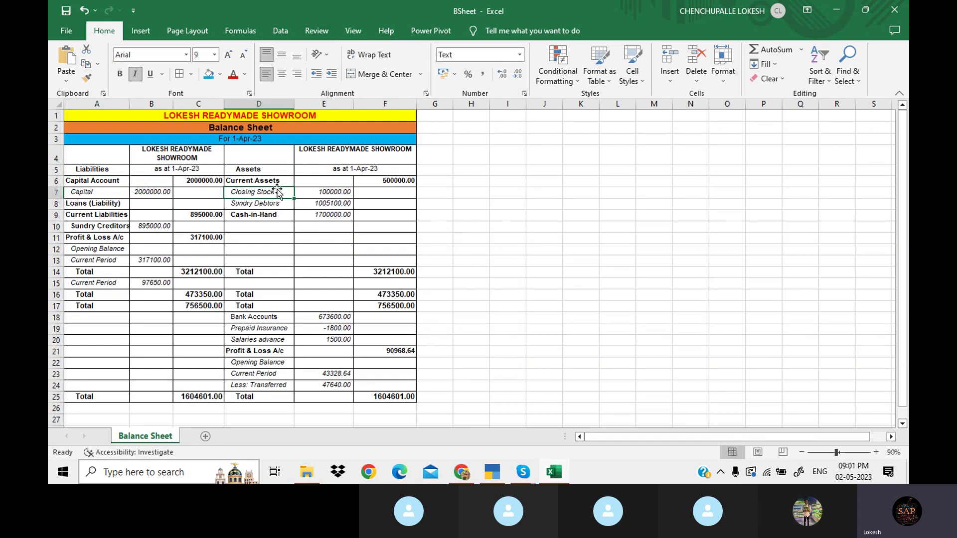
{"action": "key", "text": "ctrl+p"}
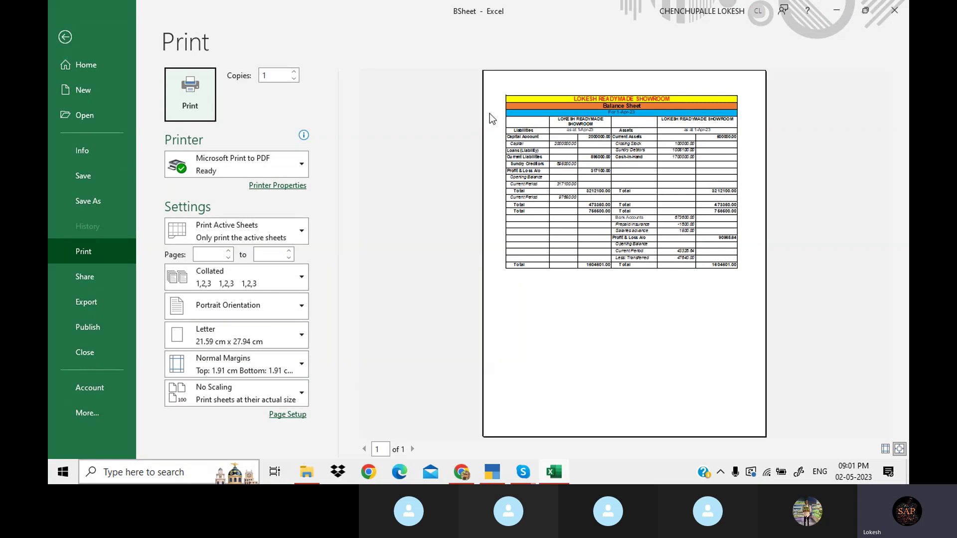
- Leave the print preview and close the BSheet workbook without saving changes
{"action": "left_click", "coordinate": [65, 37]}
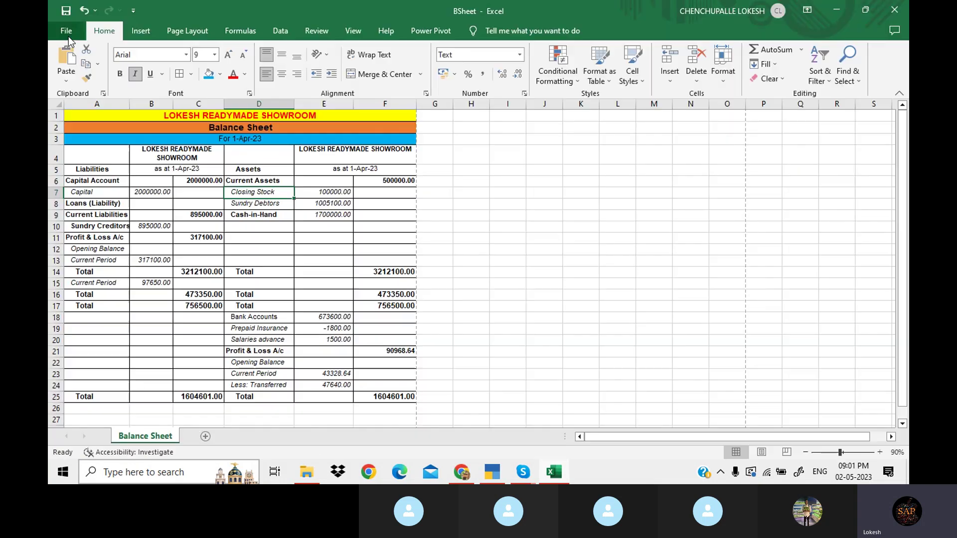
{"action": "left_click", "coordinate": [398, 209]}
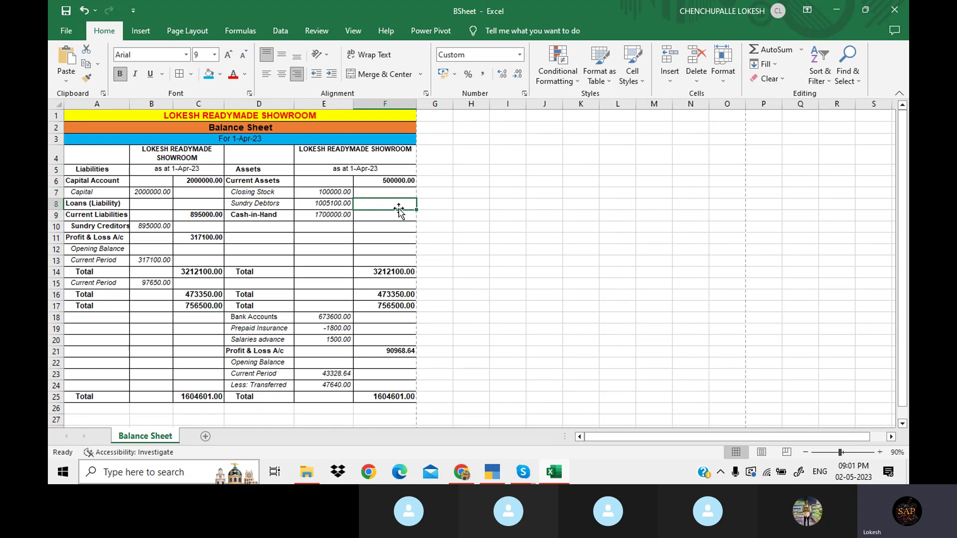
{"action": "left_click", "coordinate": [542, 237]}
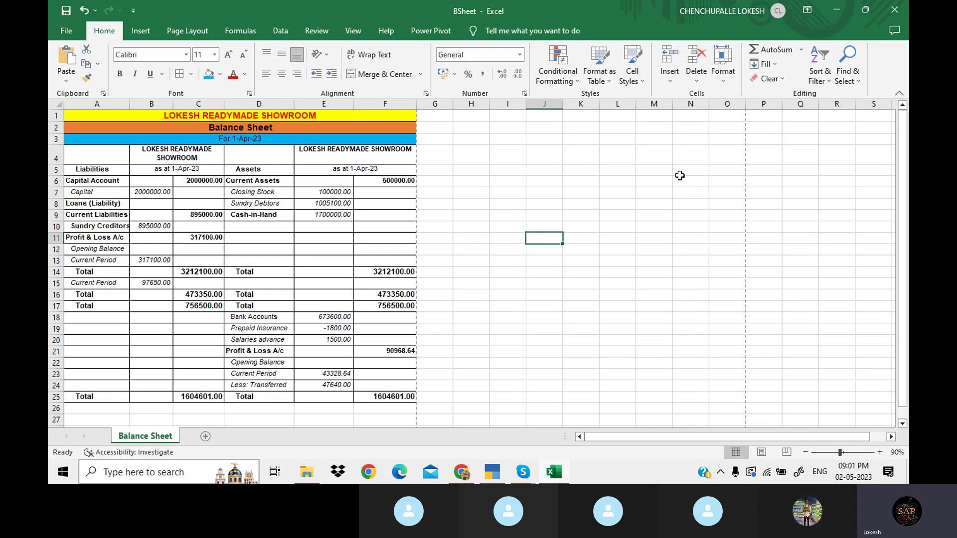
{"action": "left_click", "coordinate": [892, 10]}
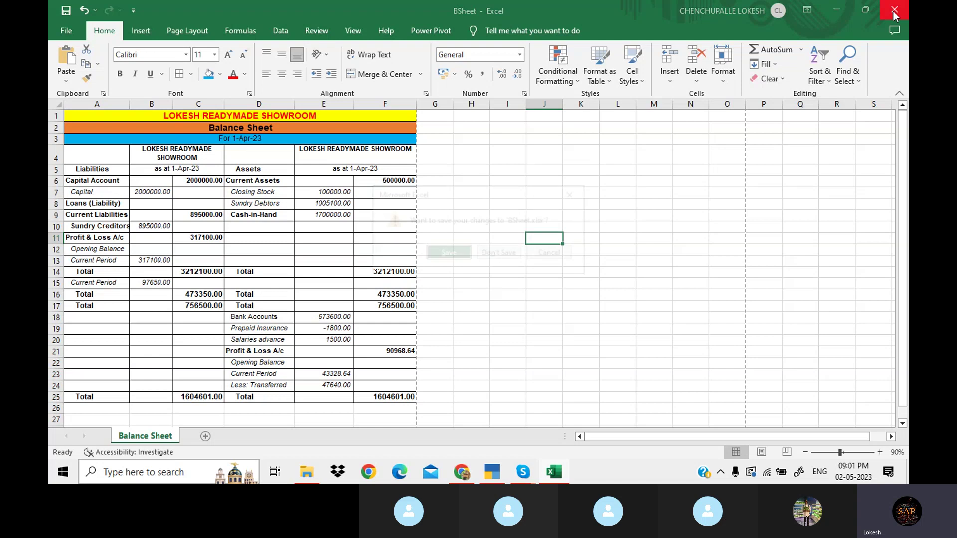
{"action": "left_click", "coordinate": [505, 250]}
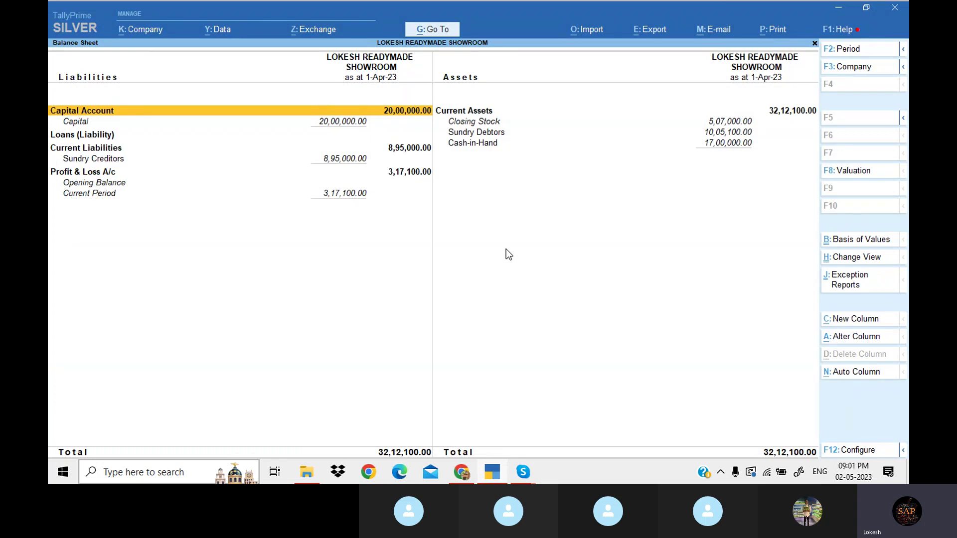
- Close the Balance Sheet and review the detailed Profit & Loss A/c showing 3,17,100.00 nett profit
{"action": "key", "text": "Escape"}
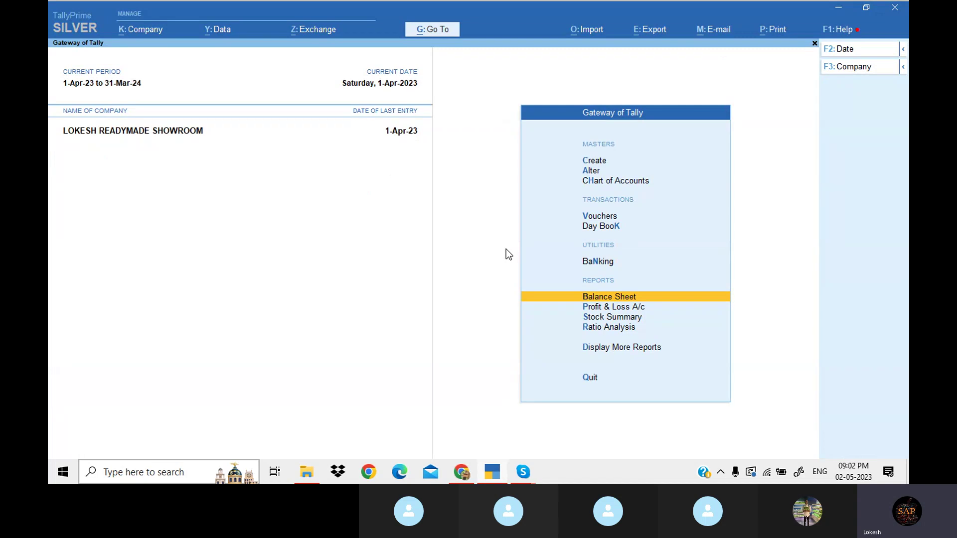
{"action": "key", "text": "Down"}
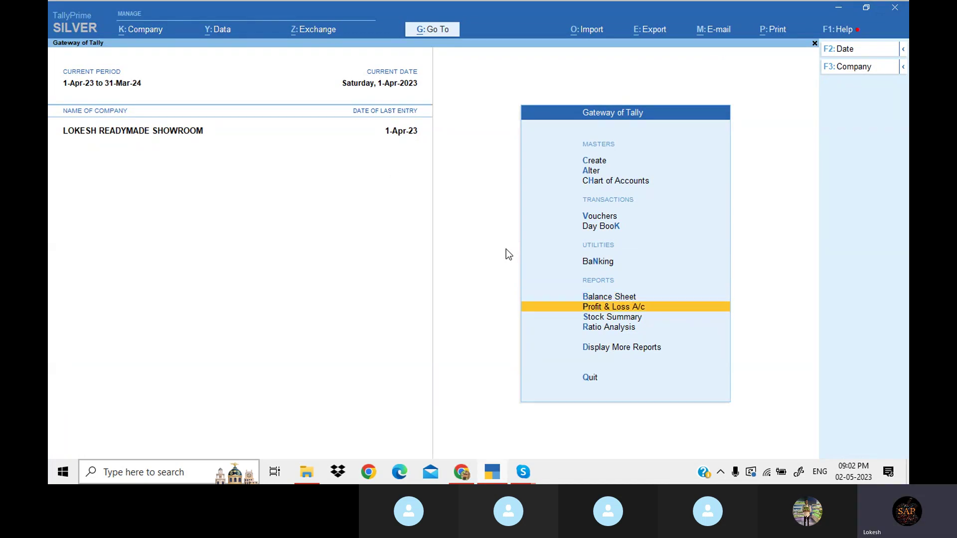
{"action": "key", "text": "Return"}
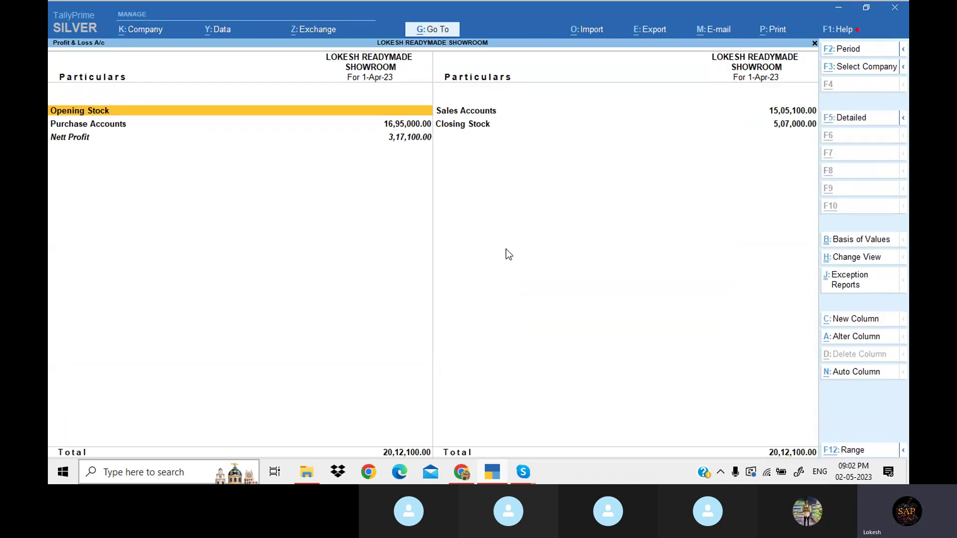
{"action": "key", "text": "alt+F5"}
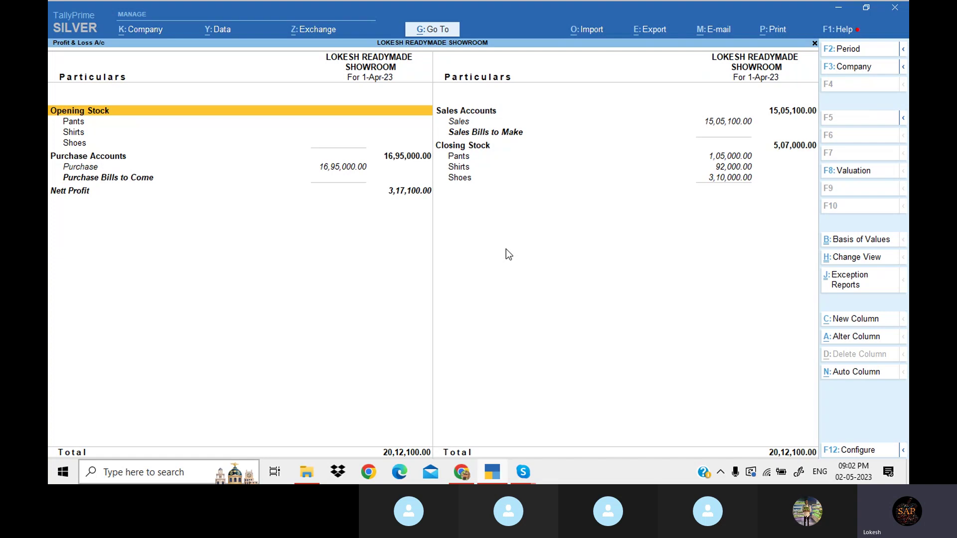
{"action": "key", "text": "Escape"}
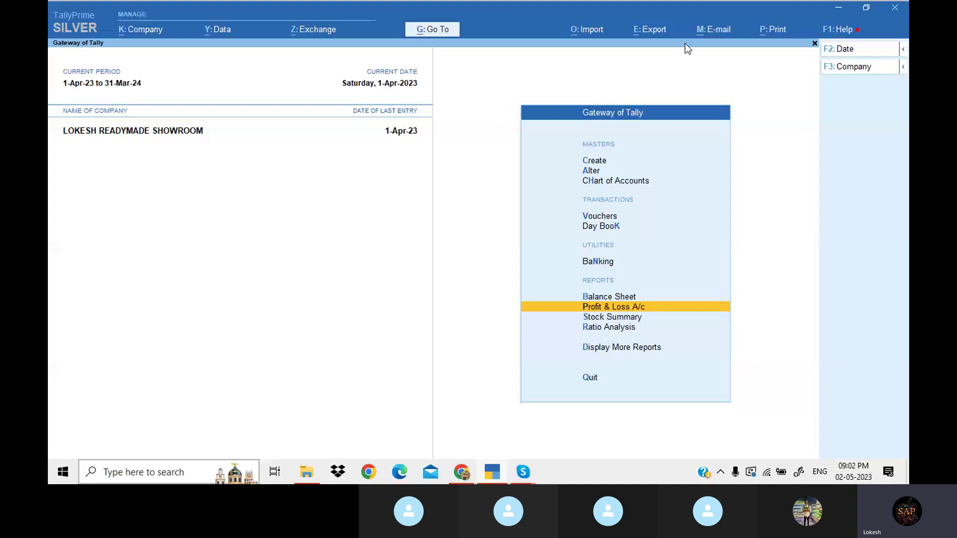
- Load RAFI ENTERPRISES through the change-company option
{"action": "left_click", "coordinate": [857, 68]}
{"action": "key", "text": "Return"}
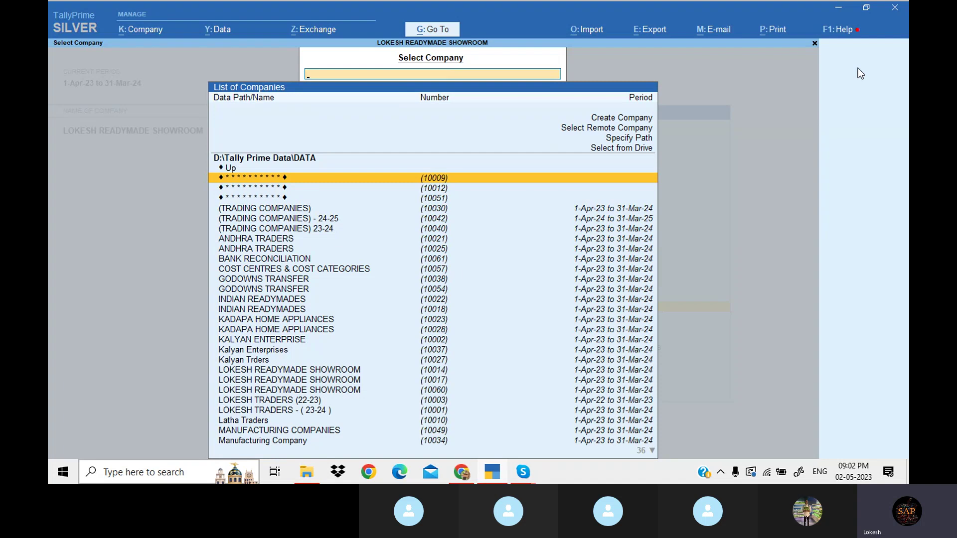
{"action": "type", "text": "ra"}
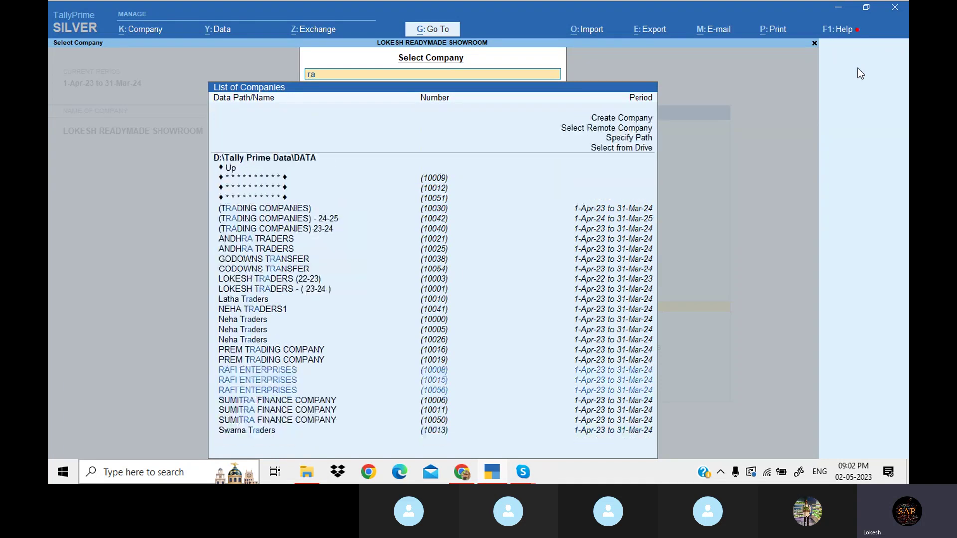
{"action": "type", "text": "f"}
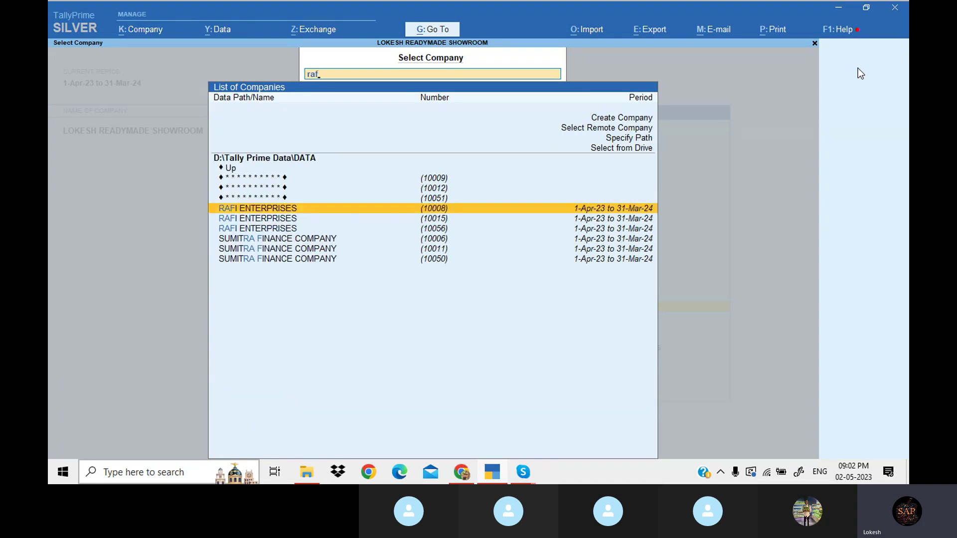
{"action": "key", "text": "Return"}
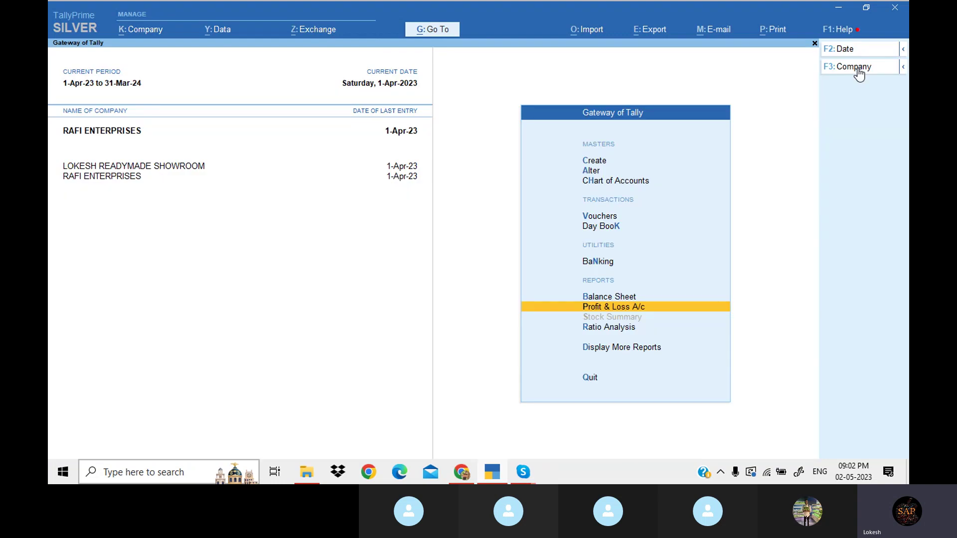
- View RAFI ENTERPRISES' detailed Profit & Loss A/c, a 3,61,000.00 nett loss, then return to Gateway
{"action": "key", "text": "Return"}
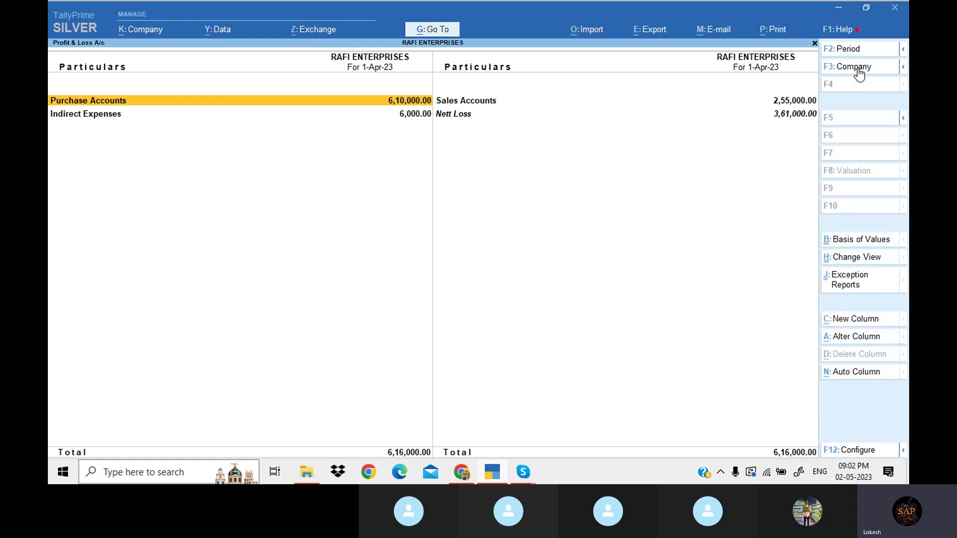
{"action": "key", "text": "alt+F5"}
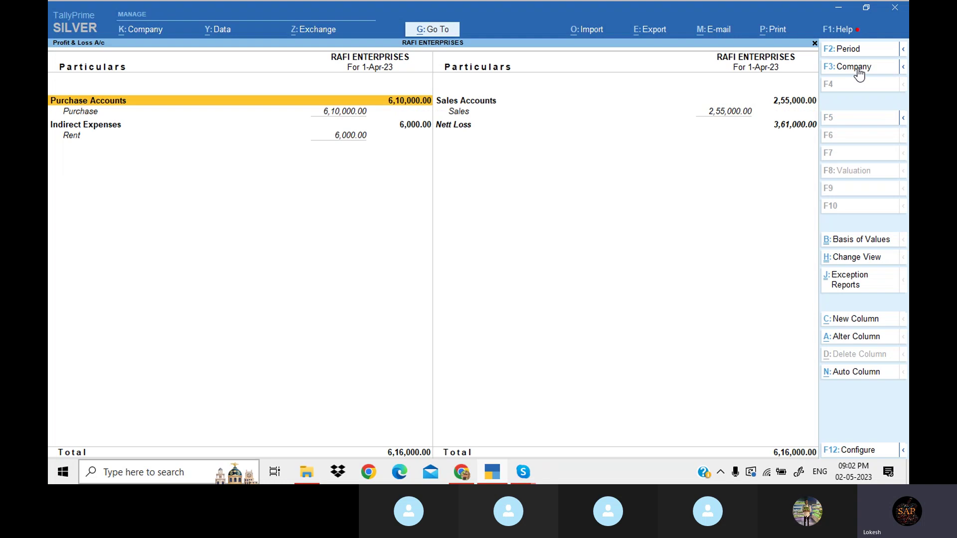
{"action": "key", "text": "Escape"}
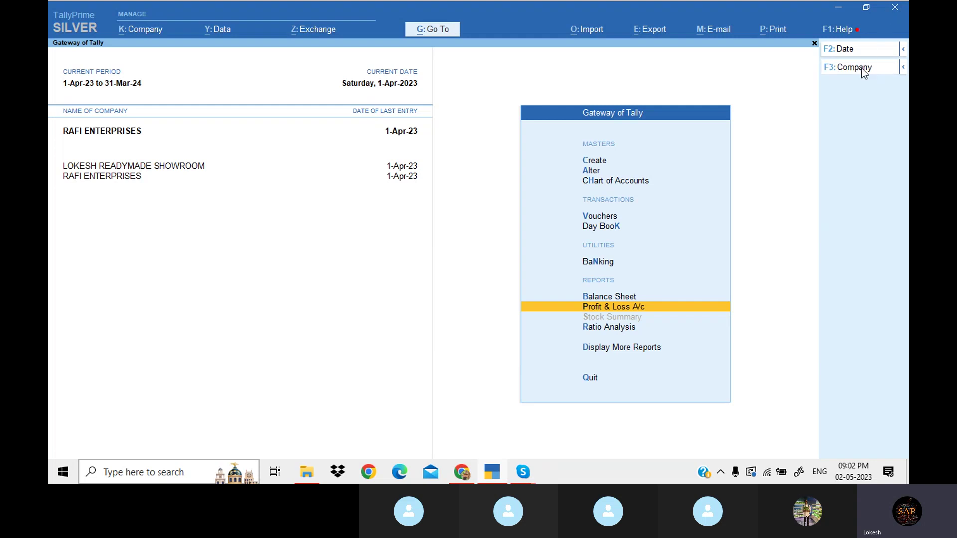
- Shut RAFI ENTERPRISES from the company options
{"action": "left_click", "coordinate": [864, 71]}
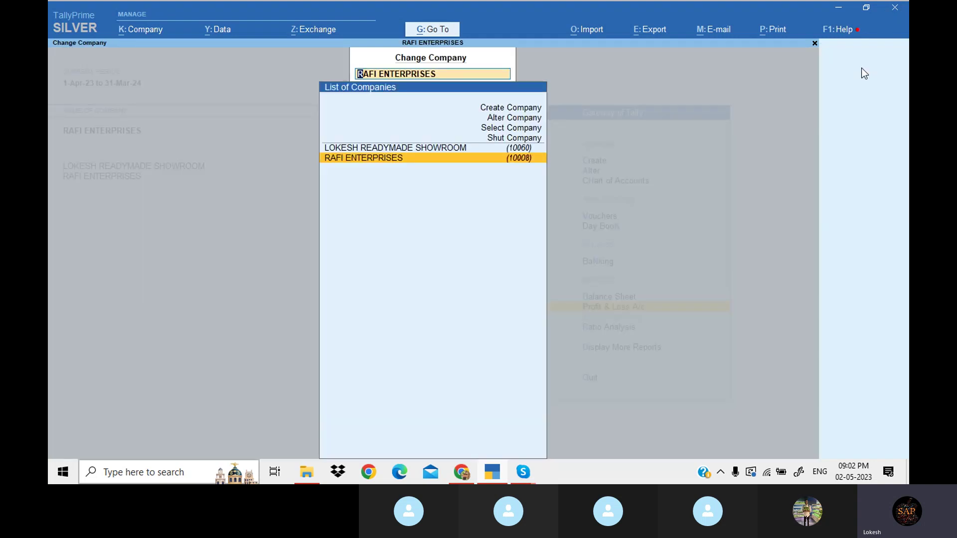
{"action": "key", "text": "Escape"}
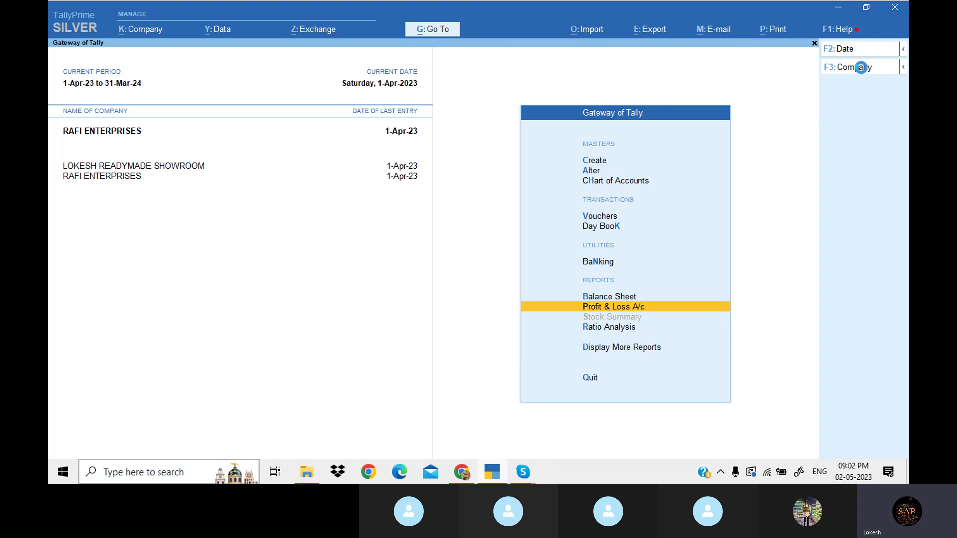
{"action": "left_click", "coordinate": [864, 71]}
{"action": "key", "text": "Up"}
{"action": "key", "text": "Return"}
{"action": "key", "text": "Return"}
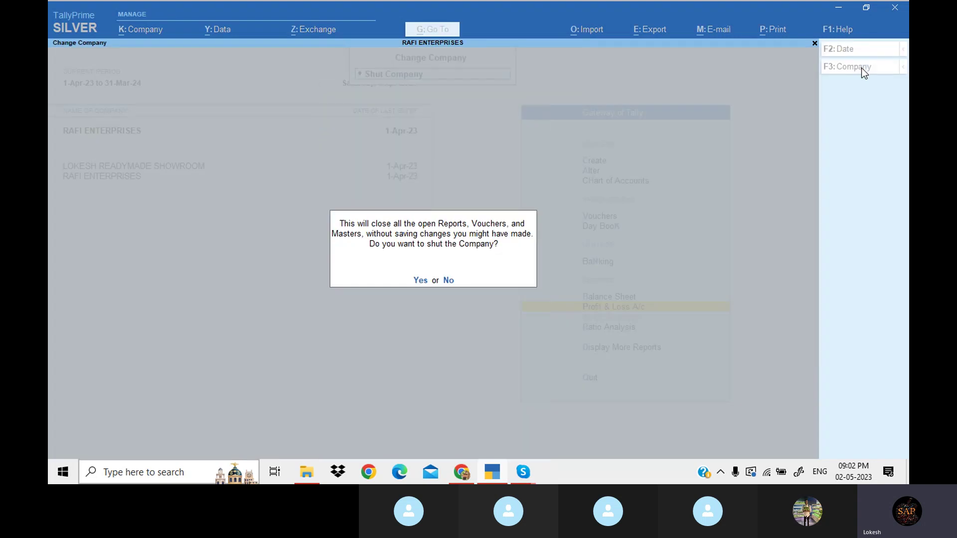
{"action": "key", "text": "y"}
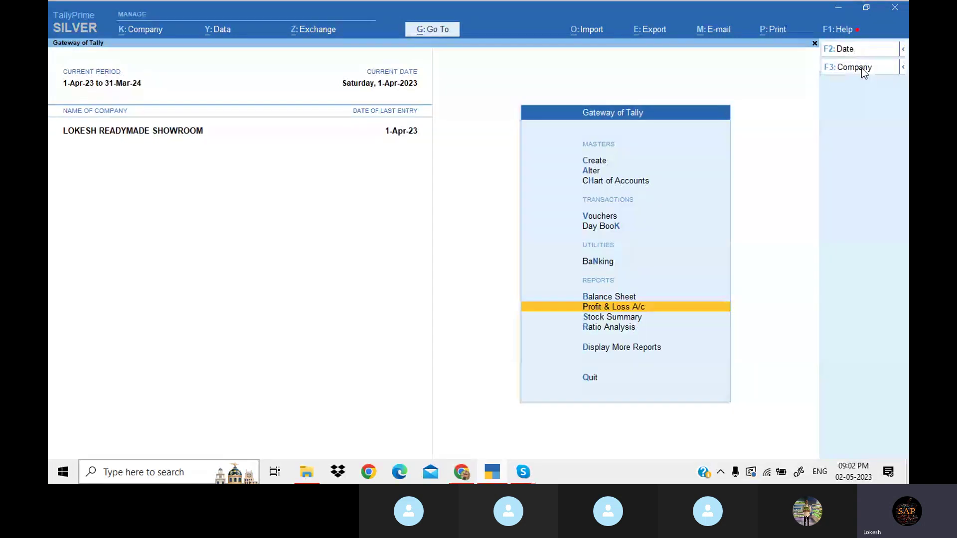
- Load PREM TRADING COMPANY and open its Profit & Loss A/c, showing 97,650.00 nett profit
{"action": "left_click", "coordinate": [861, 70]}
{"action": "key", "text": "Up"}
{"action": "key", "text": "Up"}
{"action": "key", "text": "Return"}
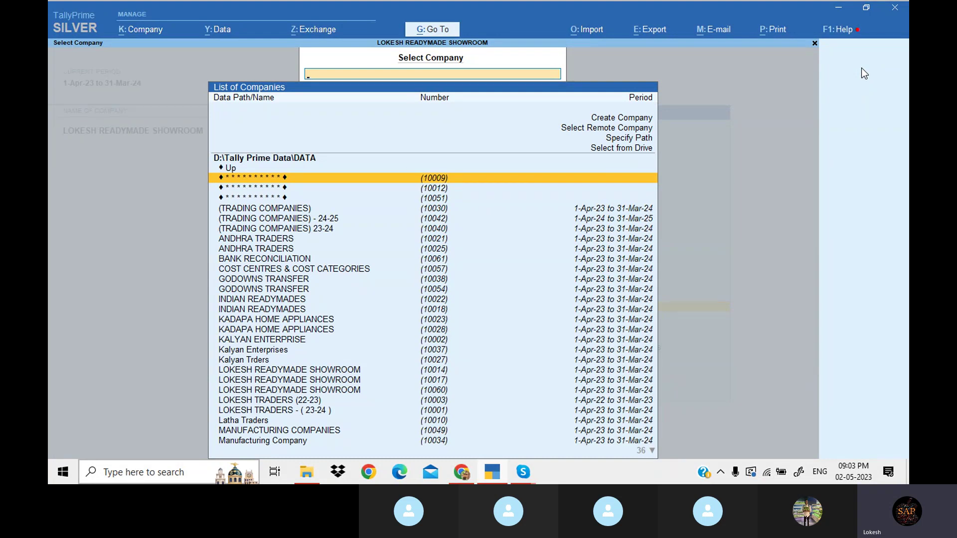
{"action": "type", "text": "ma"}
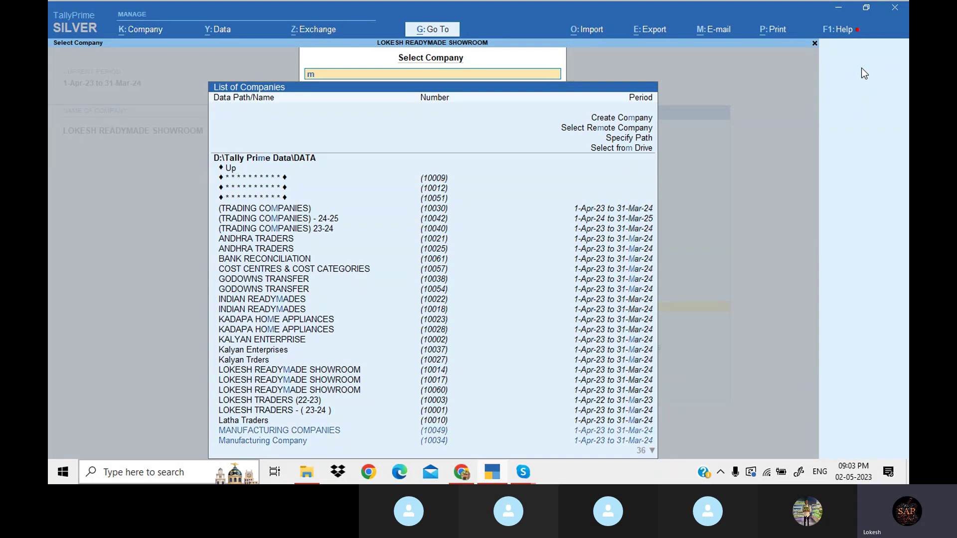
{"action": "key", "text": "BackSpace"}
{"action": "key", "text": "BackSpace"}
{"action": "type", "text": "pre"}
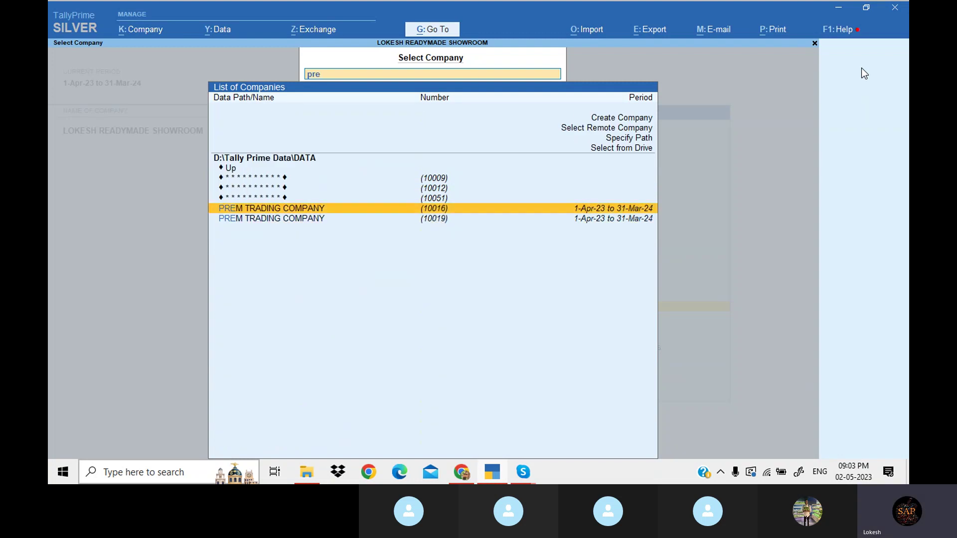
{"action": "key", "text": "Return"}
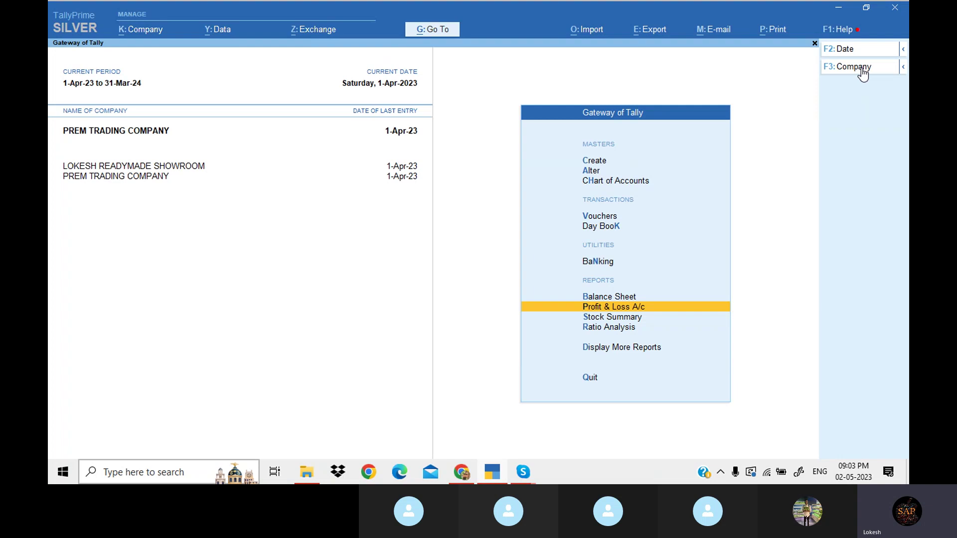
{"action": "key", "text": "Return"}
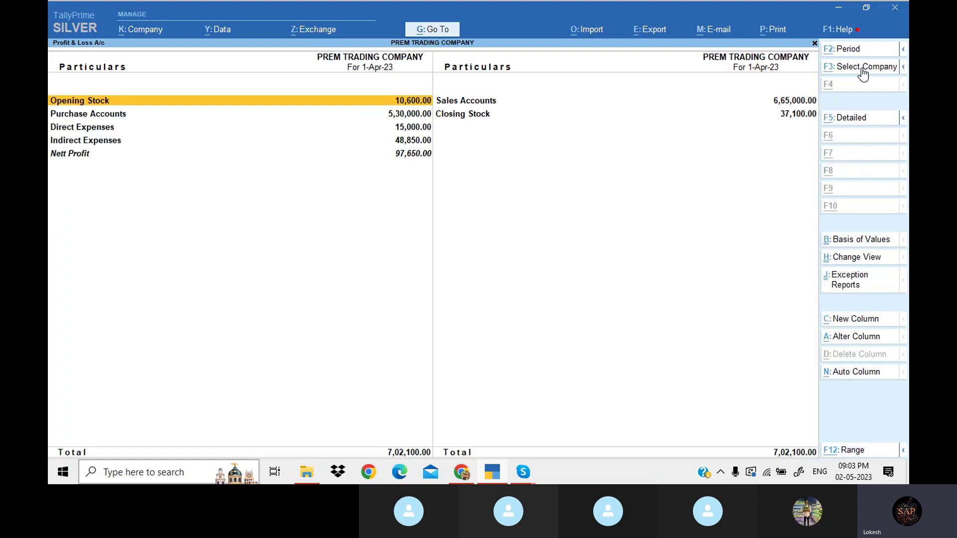
- Switch the Profit & Loss A/c to Detailed view, showing sales of 6,65,000.00 and closing stock of 37,100.00
{"action": "key", "text": "alt+F5"}
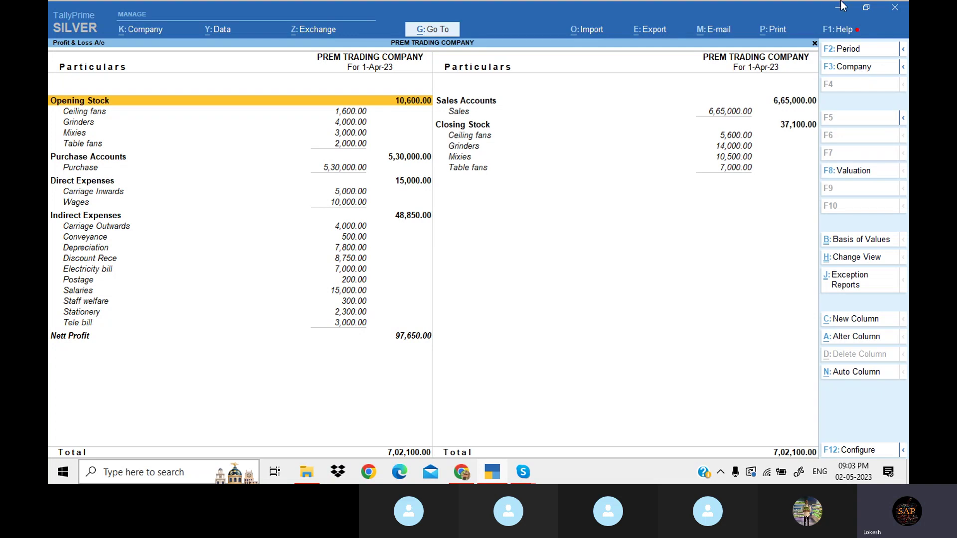
- Export the on-screen detailed Profit & Loss A/c to Excel as PandL.xlsx
{"action": "left_click", "coordinate": [661, 32]}
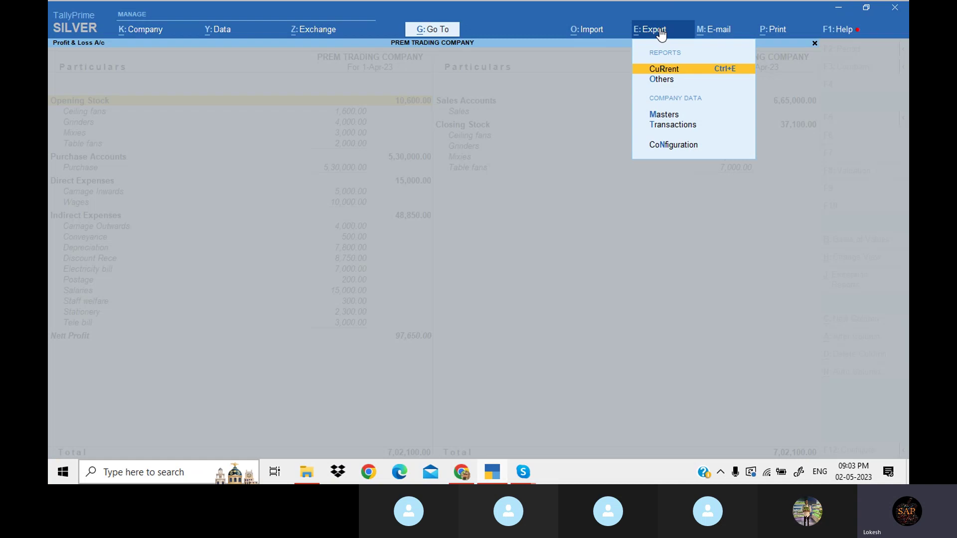
{"action": "key", "text": "Return"}
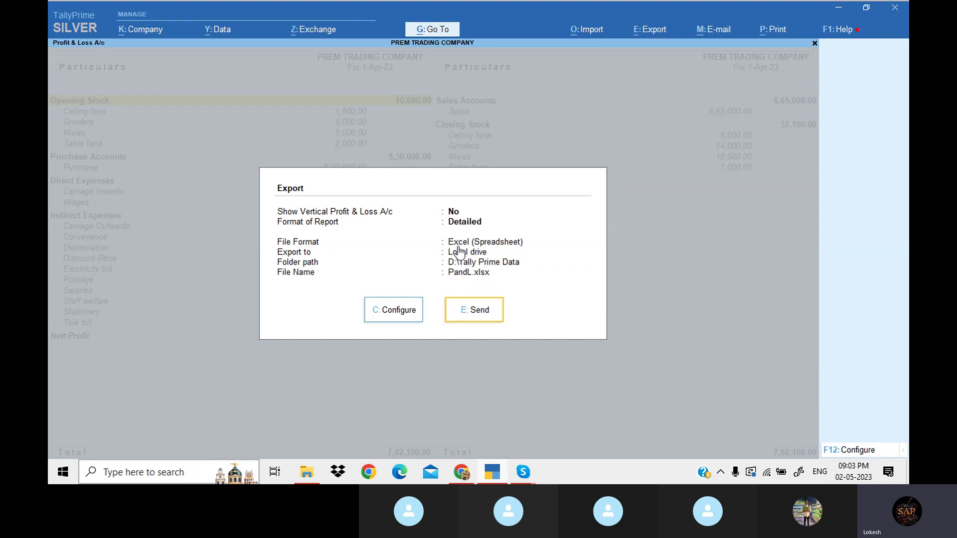
{"action": "left_click", "coordinate": [486, 316]}
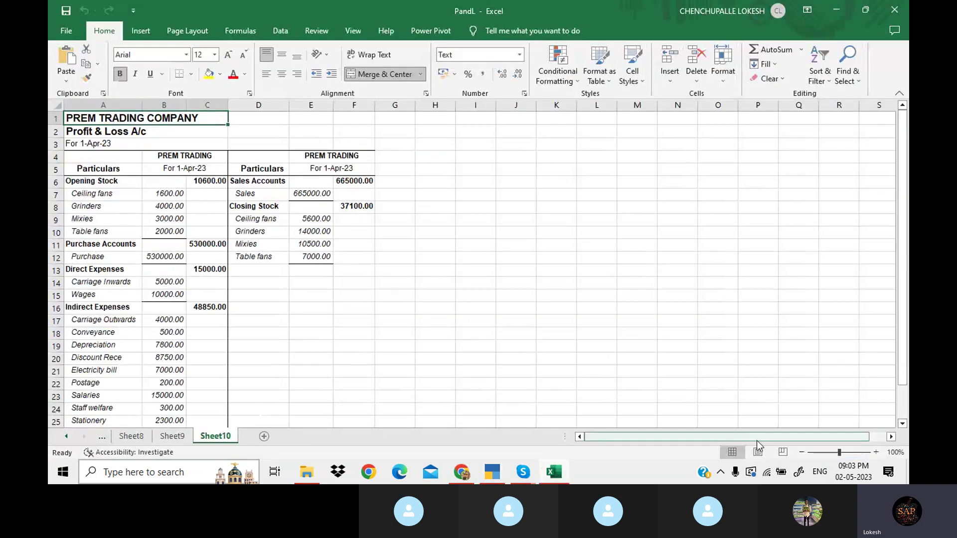
- Widen columns C and F in PandL.xlsx so the company heading fits
{"action": "left_click", "coordinate": [801, 452]}
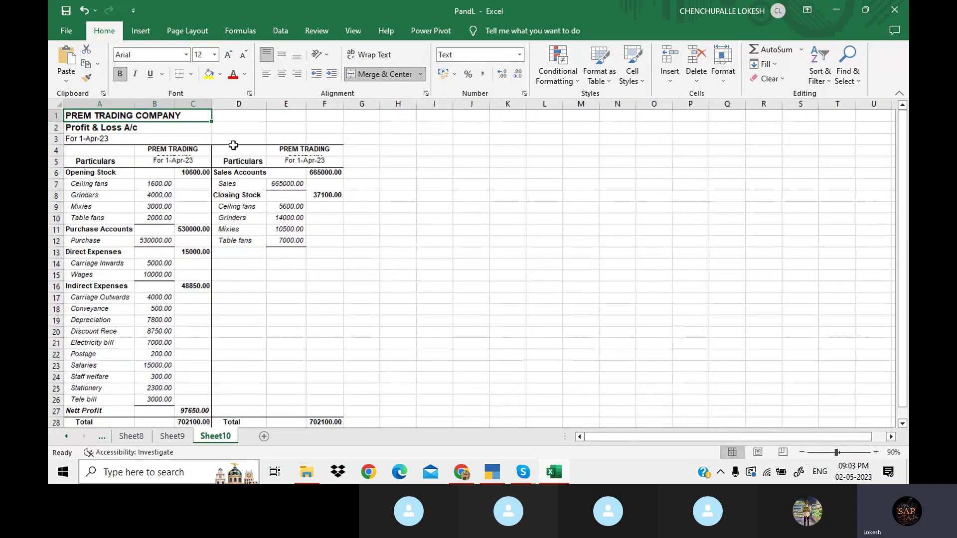
{"action": "left_click_drag", "start_coordinate": [210, 109], "coordinate": [234, 108]}
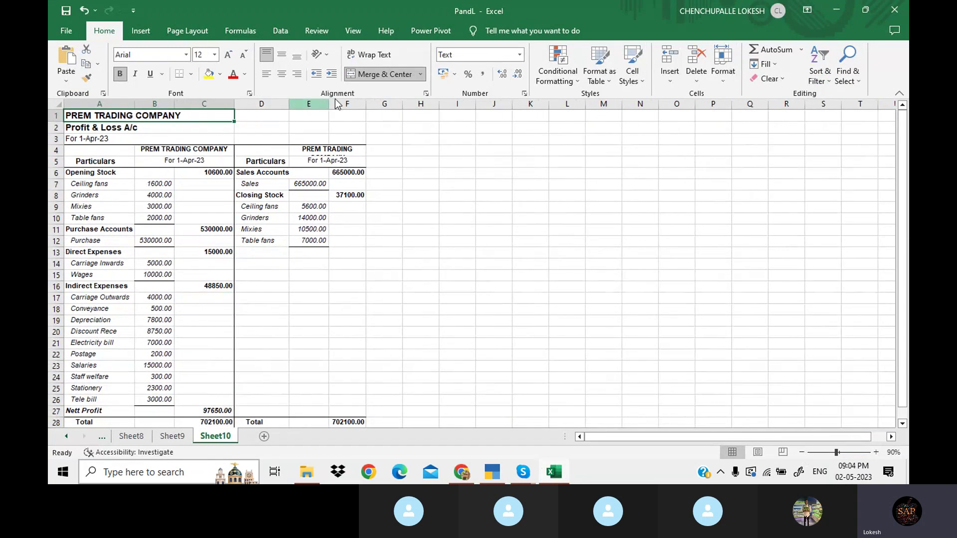
{"action": "left_click_drag", "start_coordinate": [364, 105], "coordinate": [385, 106]}
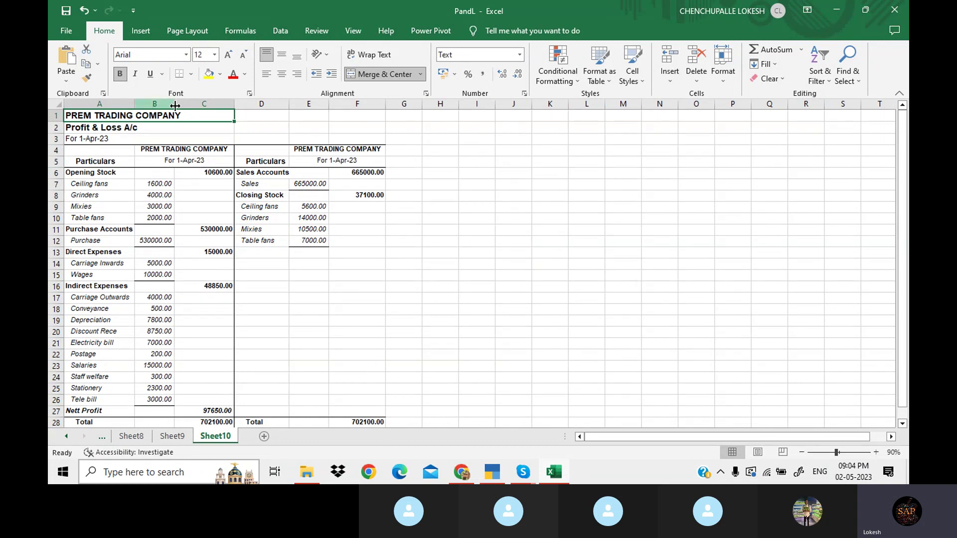
- Apply All Borders to the A1:F28 table
{"action": "left_click_drag", "start_coordinate": [214, 120], "coordinate": [341, 386]}
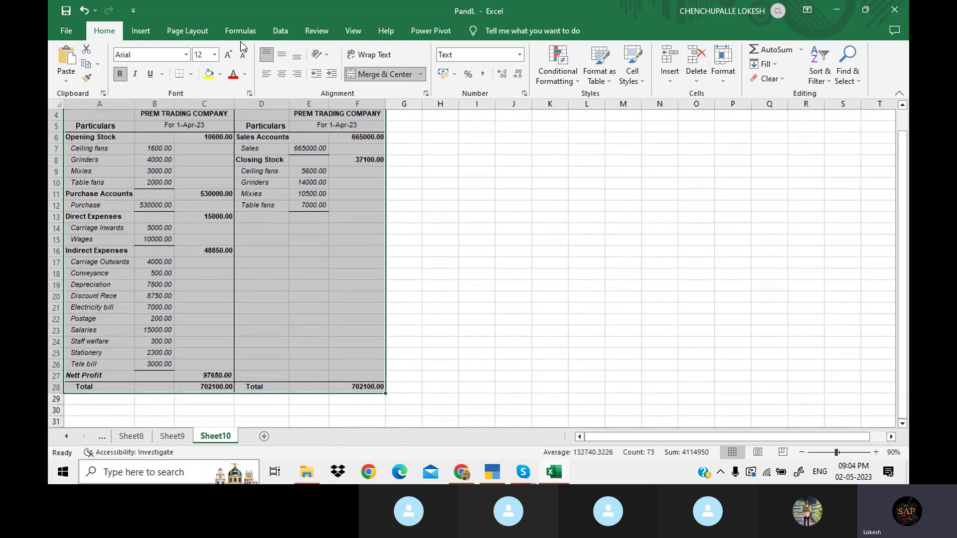
{"action": "left_click", "coordinate": [191, 74]}
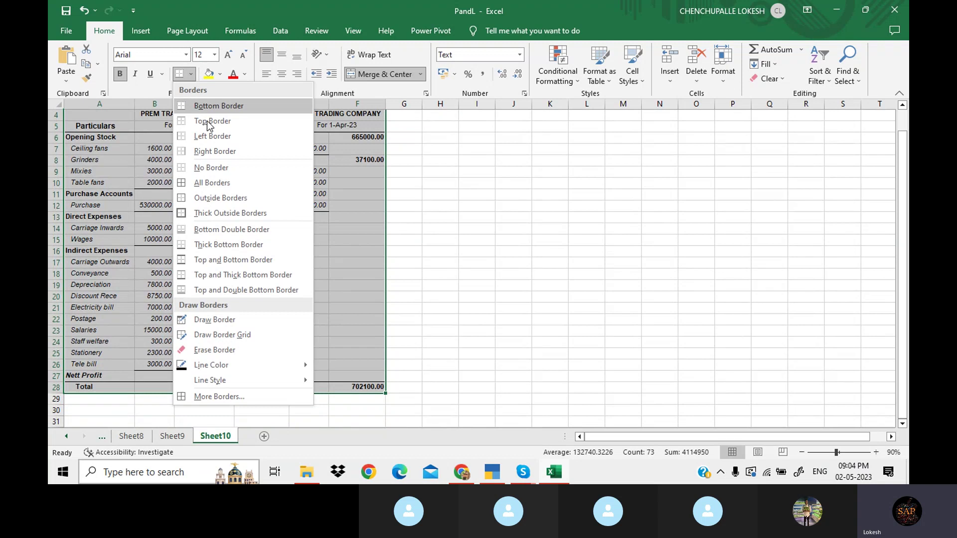
{"action": "left_click", "coordinate": [246, 183]}
{"action": "scroll", "coordinate": [245, 188], "scroll_direction": "up", "scroll_amount": 1}
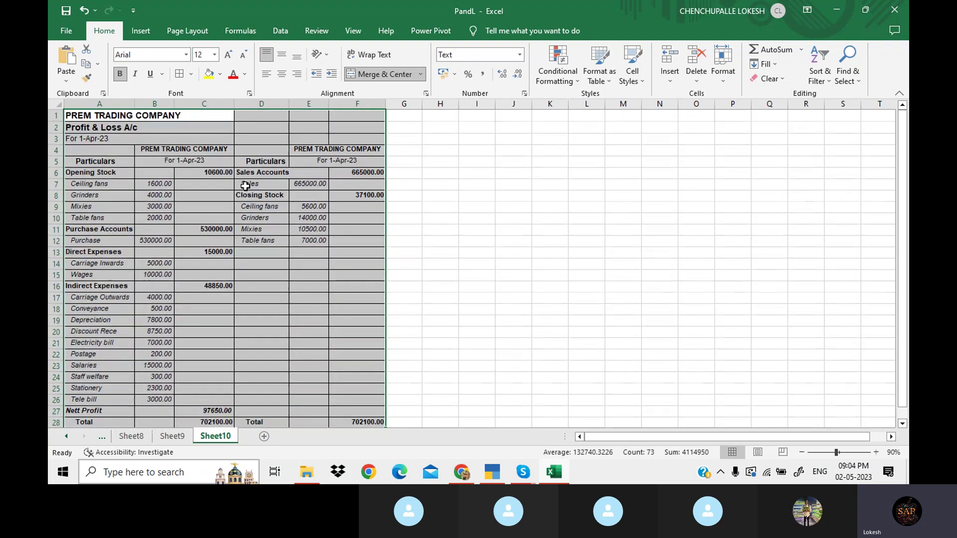
- Merge and centre the company name across A1:F1
{"action": "left_click", "coordinate": [182, 117]}
{"action": "left_click_drag", "start_coordinate": [182, 117], "coordinate": [344, 120]}
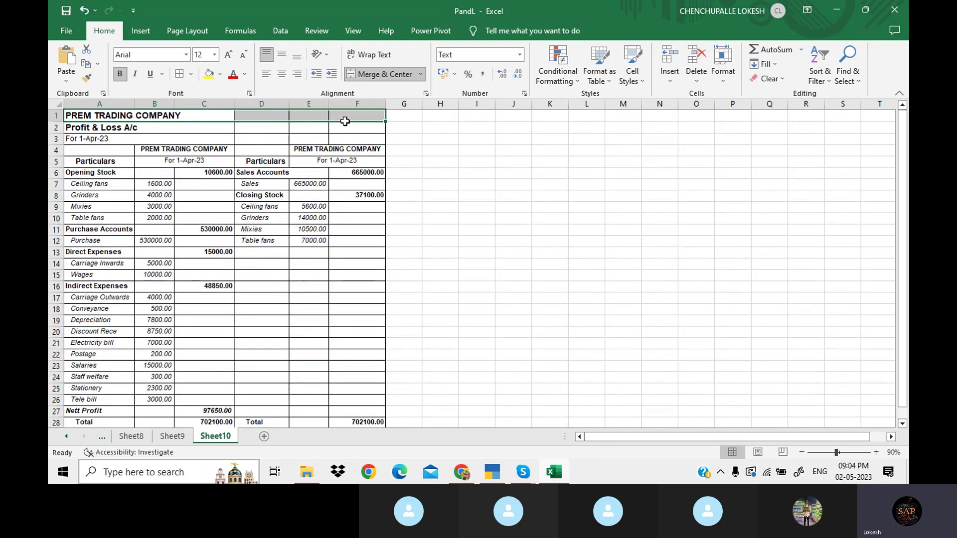
{"action": "left_click", "coordinate": [379, 73]}
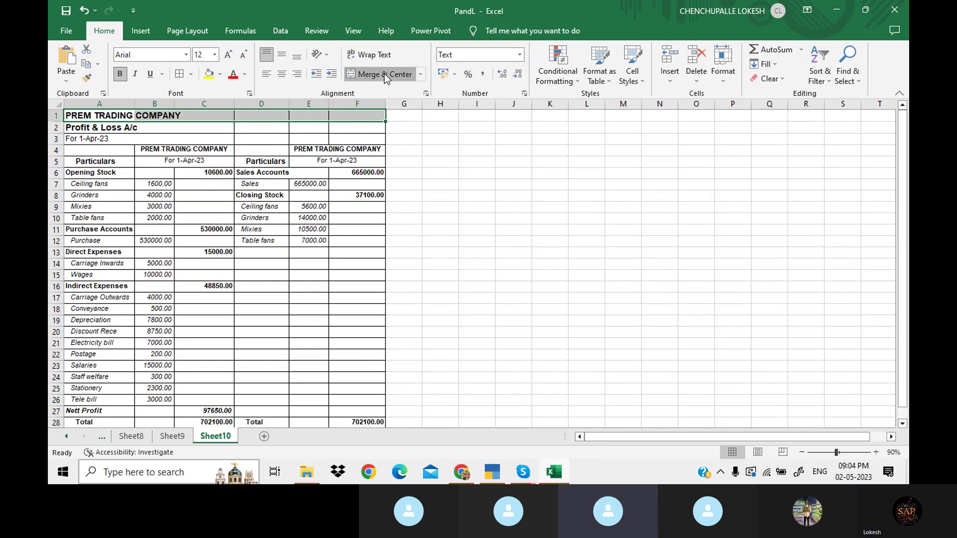
{"action": "left_click", "coordinate": [366, 74]}
- Centre the For 1-Apr-23 date and Profit & Loss A/c title across columns A–F, then close PandL.xlsx
{"action": "left_click_drag", "start_coordinate": [127, 128], "coordinate": [356, 127]}
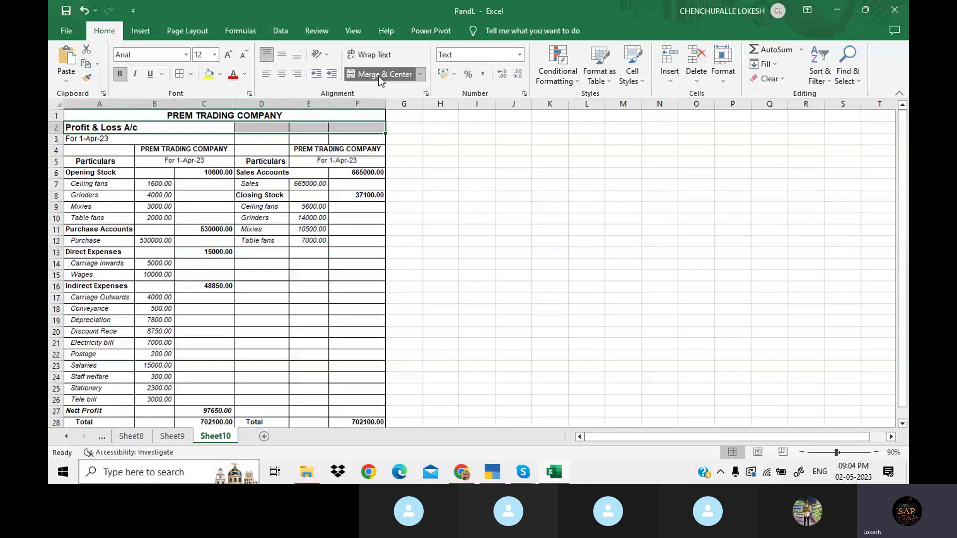
{"action": "left_click_drag", "start_coordinate": [90, 138], "coordinate": [352, 138]}
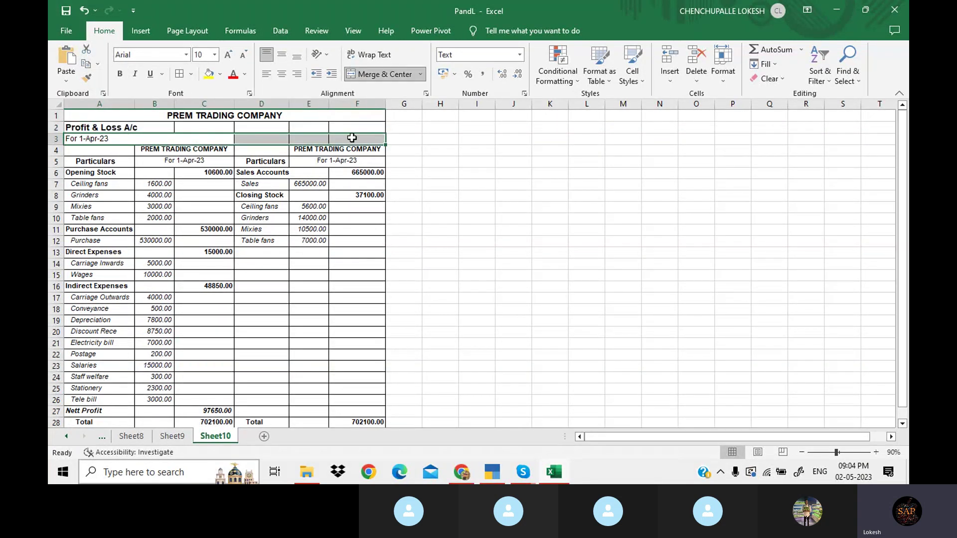
{"action": "left_click", "coordinate": [394, 77]}
{"action": "left_click_drag", "start_coordinate": [151, 127], "coordinate": [371, 127]}
{"action": "left_click_drag", "start_coordinate": [108, 128], "coordinate": [338, 129]}
{"action": "left_click", "coordinate": [403, 74]}
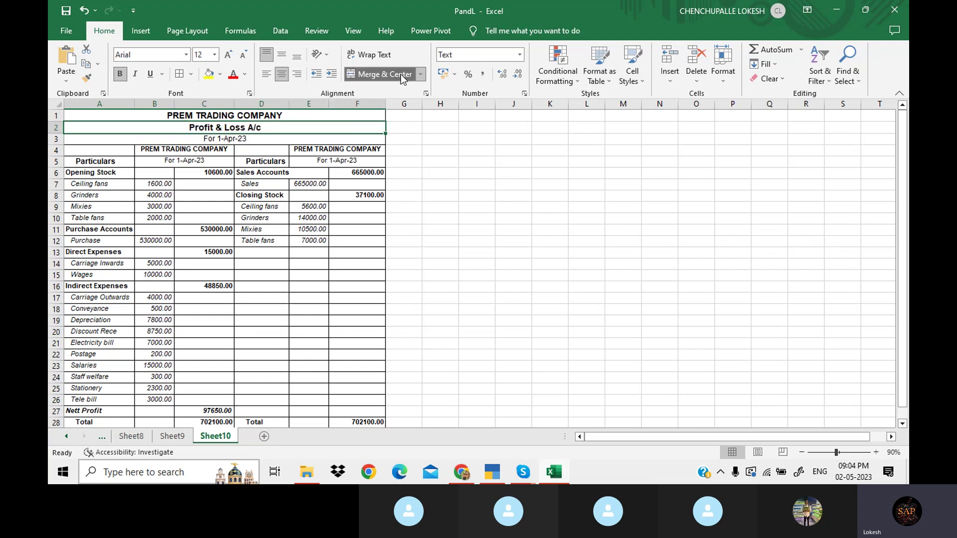
{"action": "left_click", "coordinate": [416, 163]}
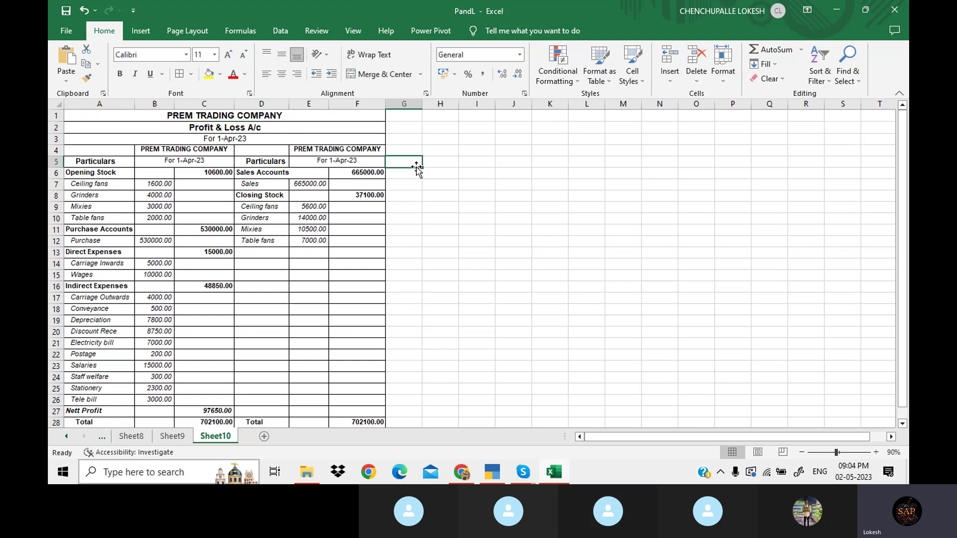
{"action": "left_click", "coordinate": [894, 9]}
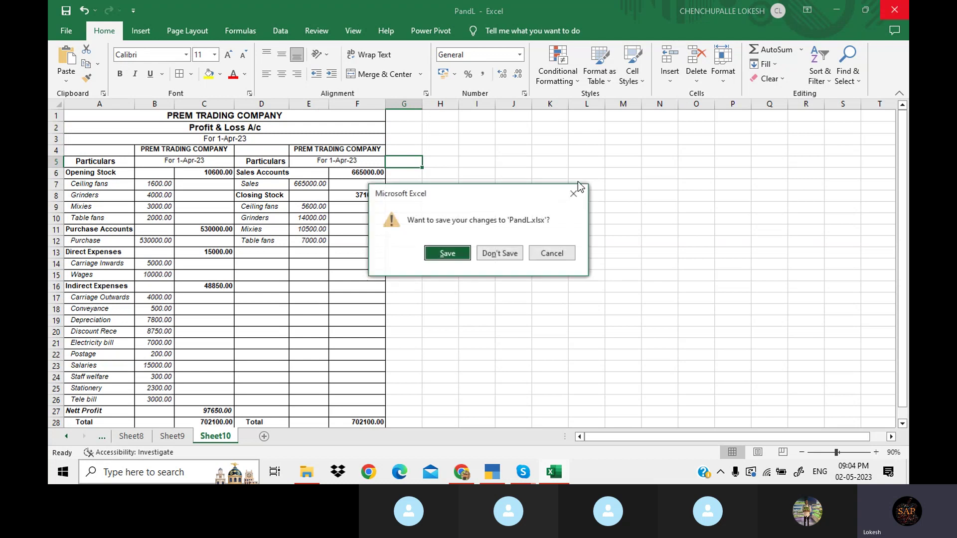
- Close Excel without saving, return to the Gateway and make the readymade showroom the active company
{"action": "left_click", "coordinate": [499, 254]}
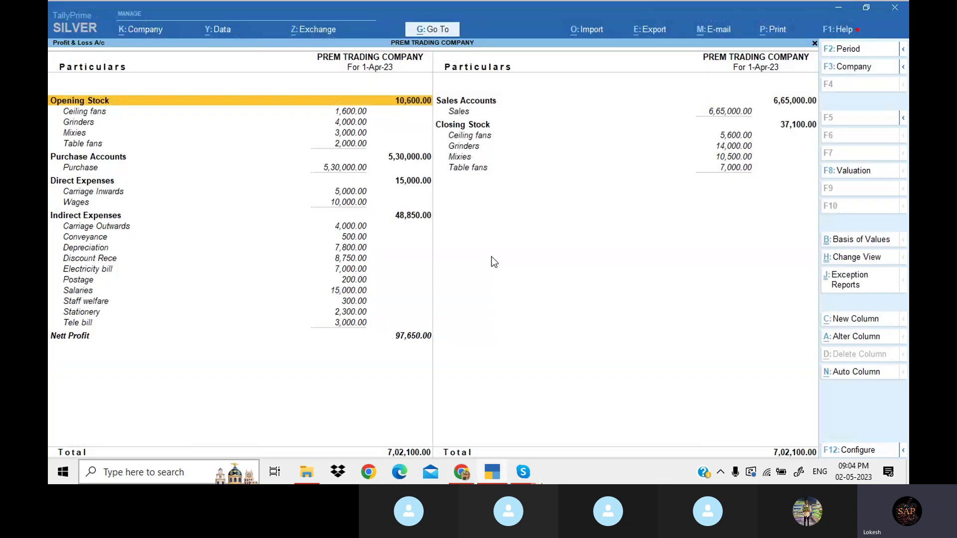
{"action": "key", "text": "Escape"}
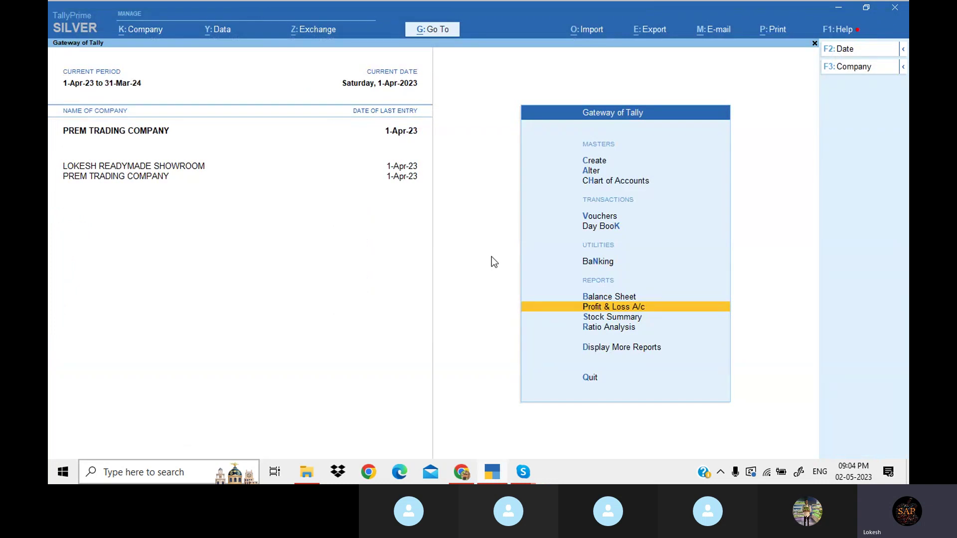
{"action": "left_click", "coordinate": [188, 167]}
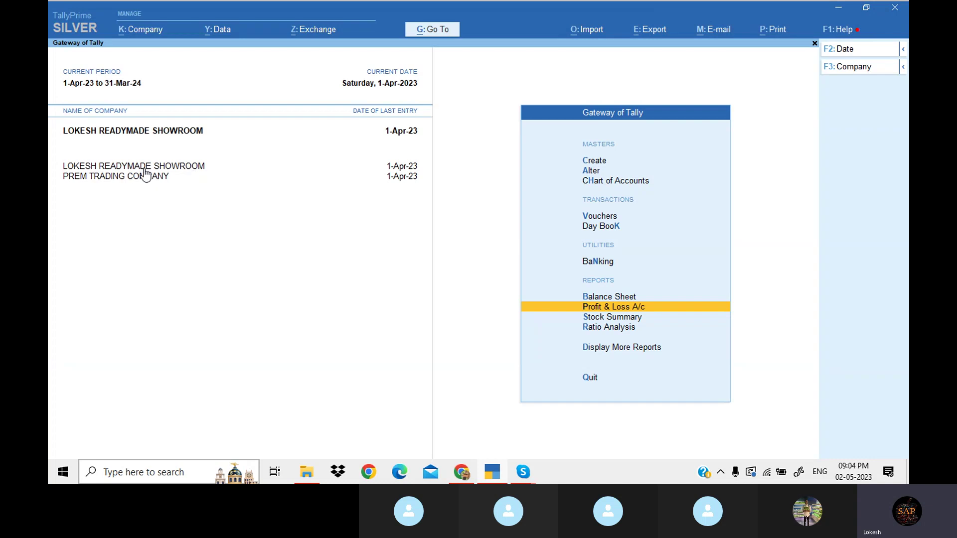
{"action": "left_click", "coordinate": [120, 176]}
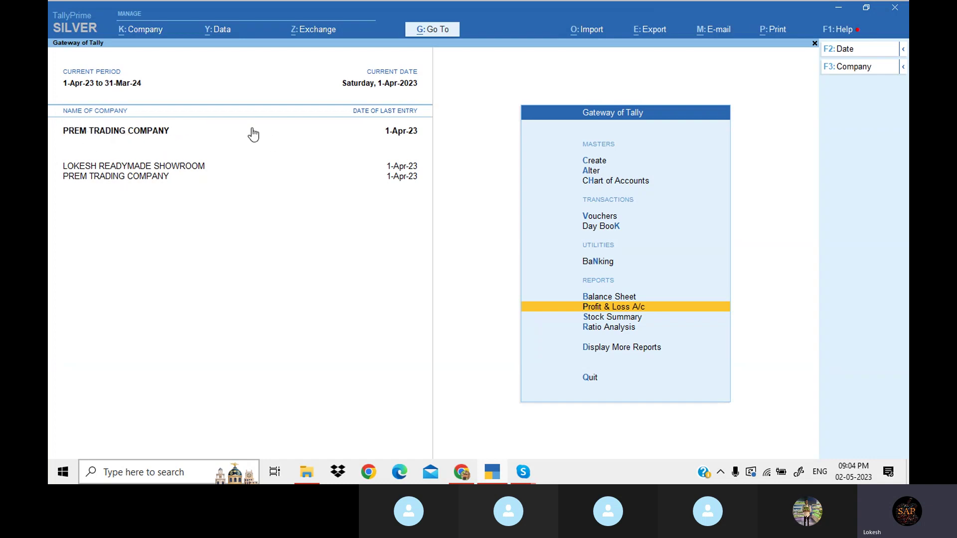
{"action": "left_click", "coordinate": [151, 170]}
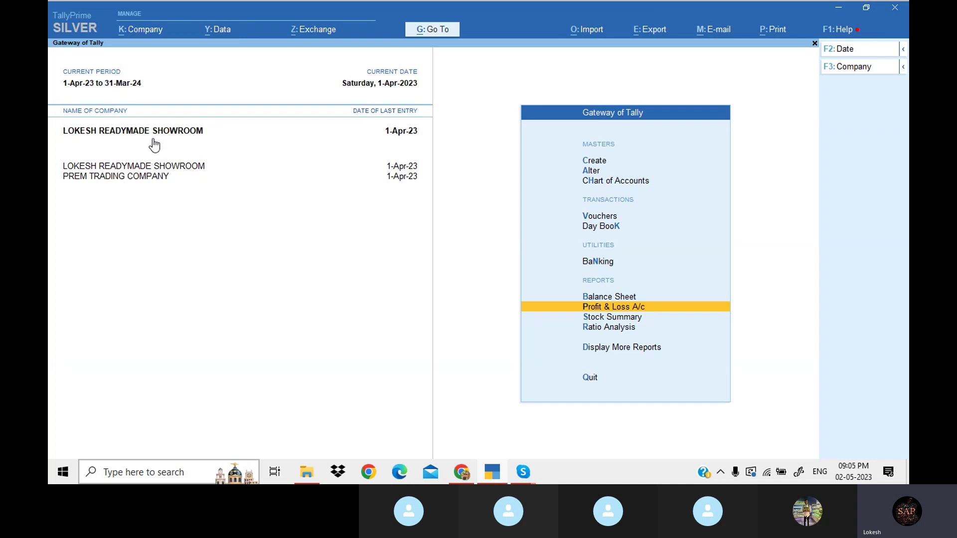
- Open the Stock Summary report from the Gateway of Tally
{"action": "key", "text": "Down"}
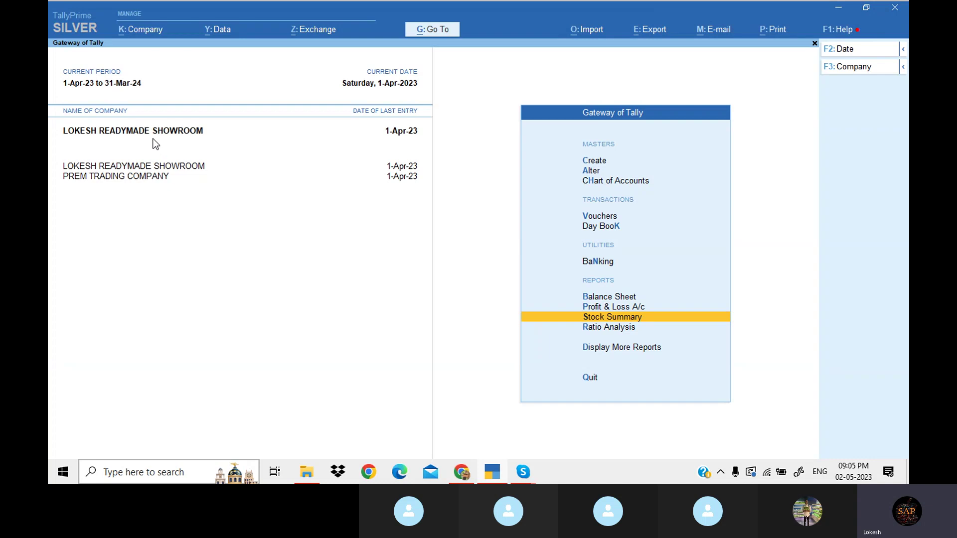
{"action": "key", "text": "Return"}
{"action": "key", "text": "alt"}
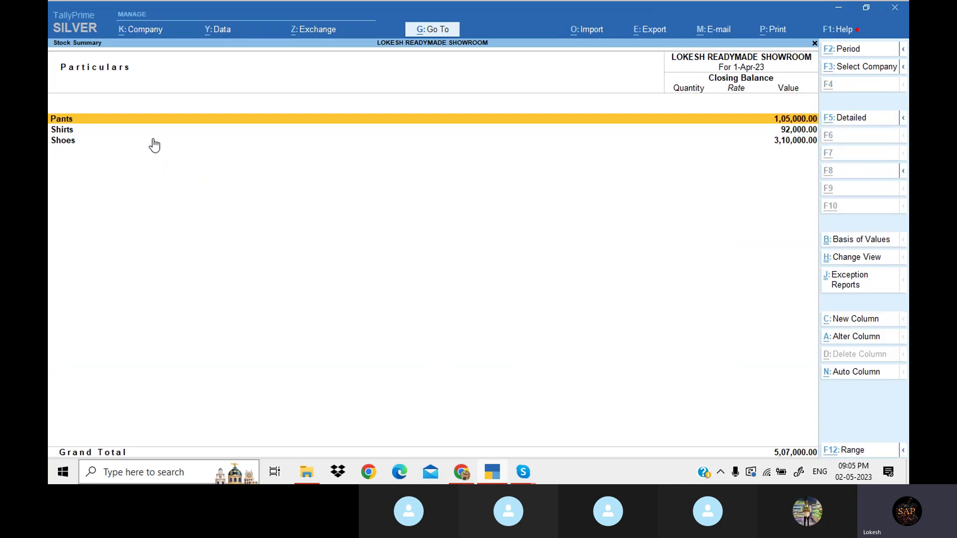
- Switch the Stock Summary to Detailed view and set Show Goods Inwards and Show Goods Outwards to Yes
{"action": "key", "text": "alt+F5"}
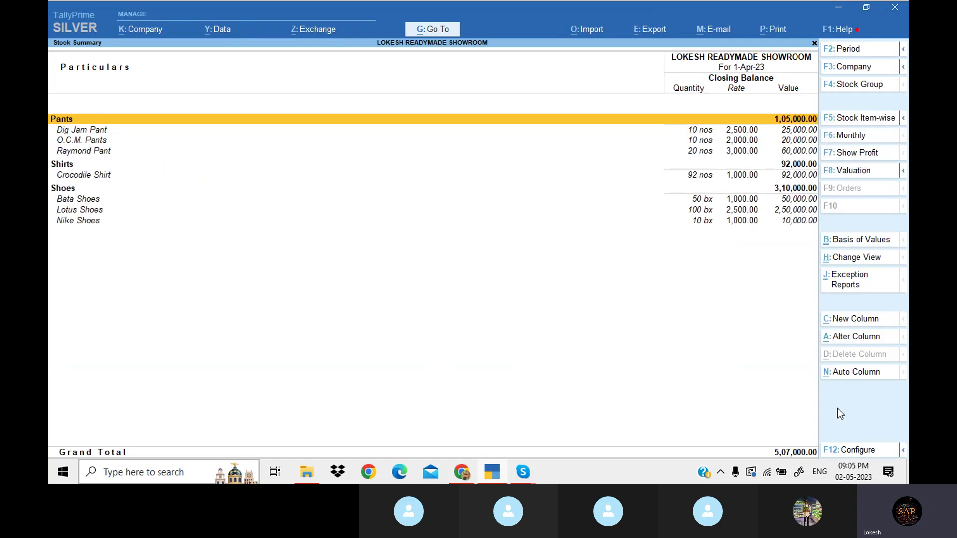
{"action": "left_click", "coordinate": [861, 450]}
{"action": "key", "text": "Down"}
{"action": "key", "text": "Down"}
{"action": "key", "text": "Down"}
{"action": "key", "text": "Down"}
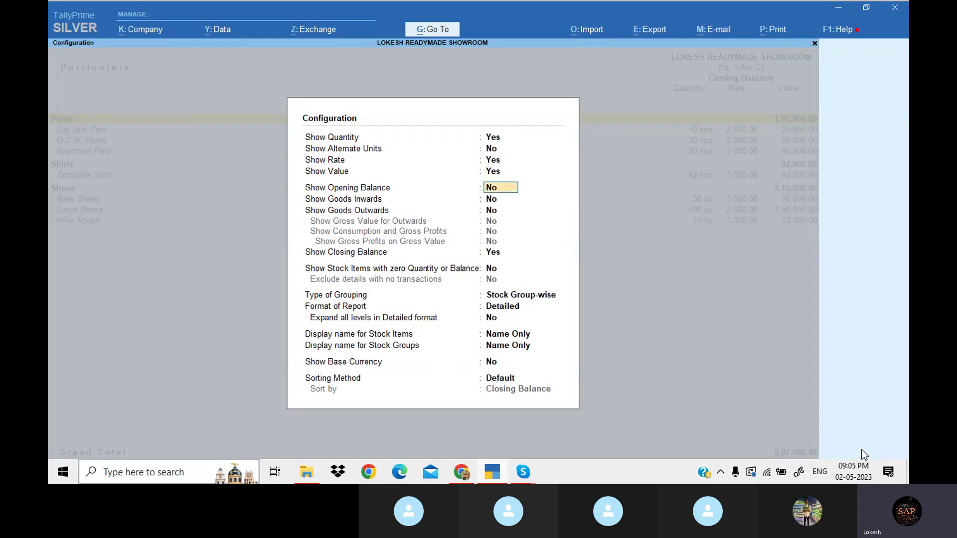
{"action": "key", "text": "Down"}
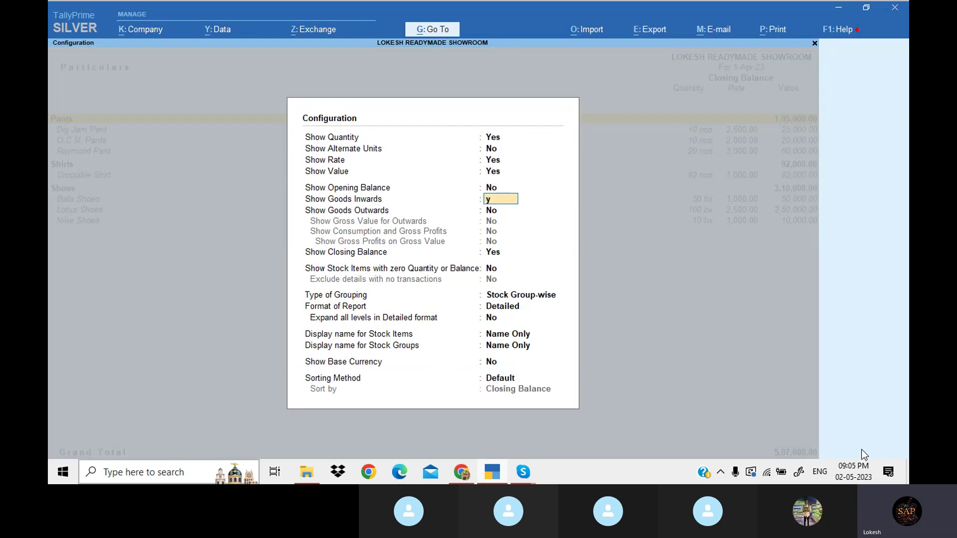
{"action": "type", "text": "y"}
{"action": "key", "text": "Return"}
{"action": "type", "text": "y"}
{"action": "key", "text": "Return"}
{"action": "key", "text": "Return"}
{"action": "key", "text": "Return"}
{"action": "key", "text": "Return"}
{"action": "key", "text": "Return"}
{"action": "key", "text": "Return"}
{"action": "key", "text": "Return"}
{"action": "key", "text": "Return"}
{"action": "key", "text": "Return"}
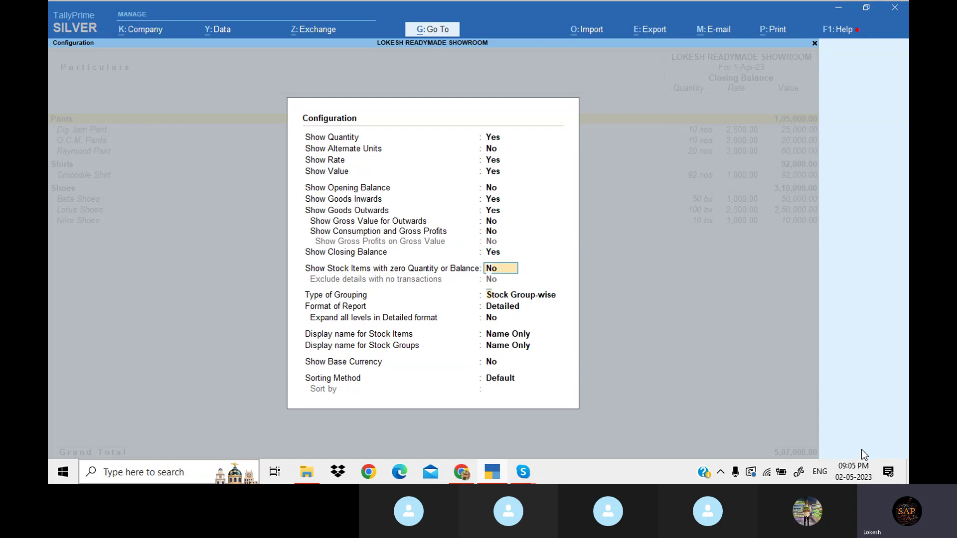
{"action": "key", "text": "Return"}
{"action": "key", "text": "Return"}
{"action": "key", "text": "Return"}
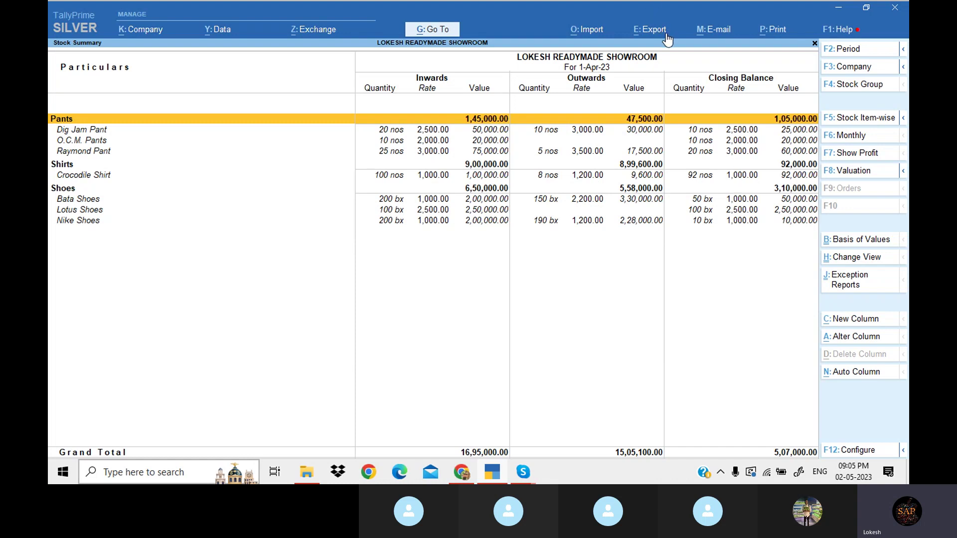
- Export the current detailed Stock Summary to Excel as StkSum.xlsx
{"action": "left_click", "coordinate": [667, 35]}
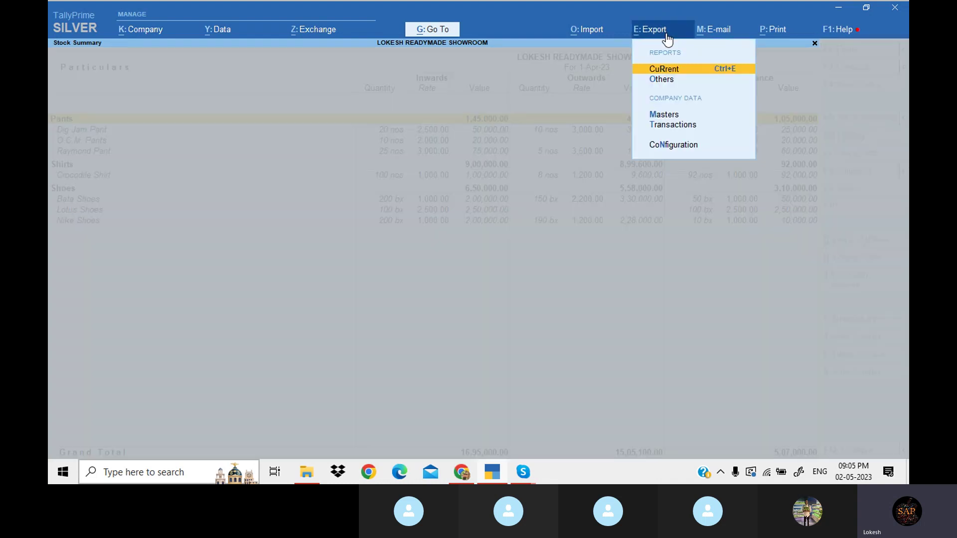
{"action": "left_click", "coordinate": [686, 70]}
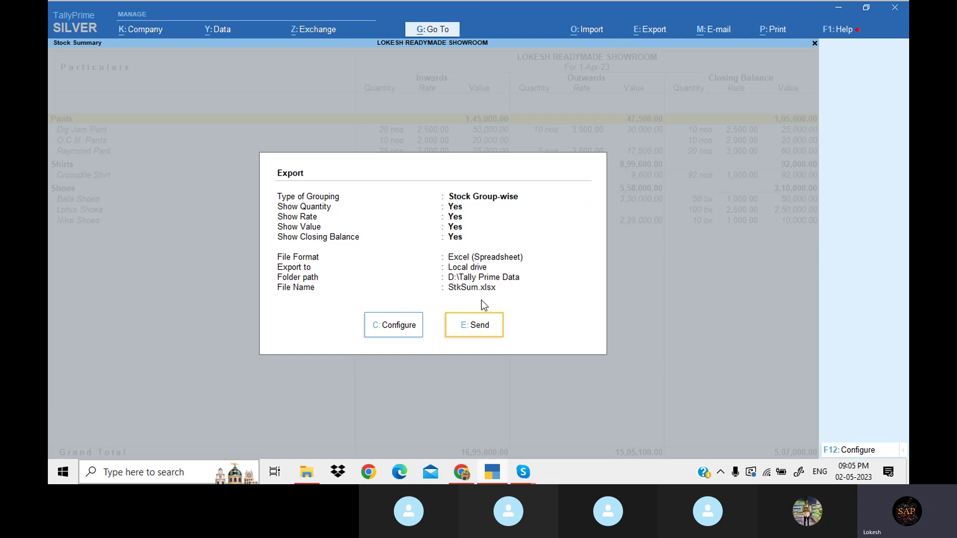
{"action": "left_click", "coordinate": [490, 338]}
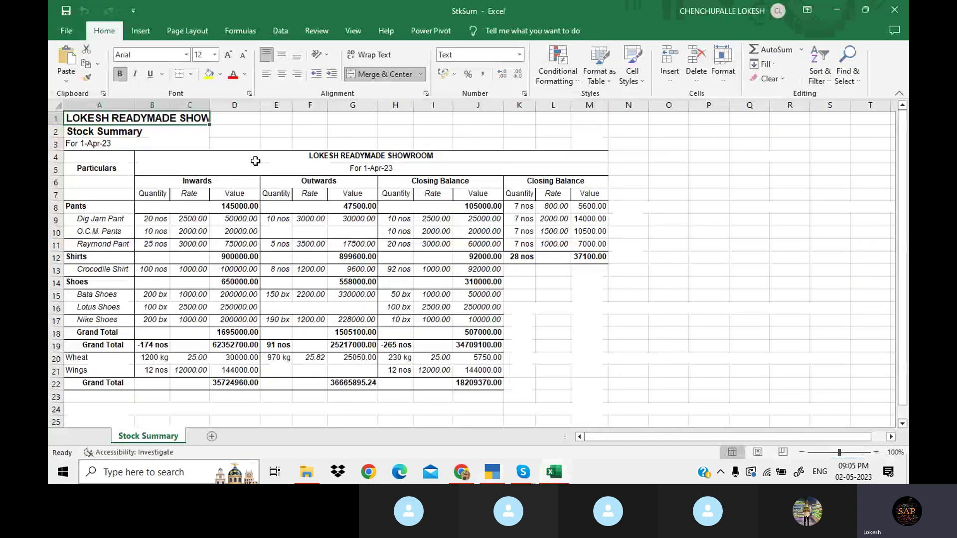
- Apply All Borders to the exported A1:M22 stock table
{"action": "left_click_drag", "start_coordinate": [199, 119], "coordinate": [509, 385]}
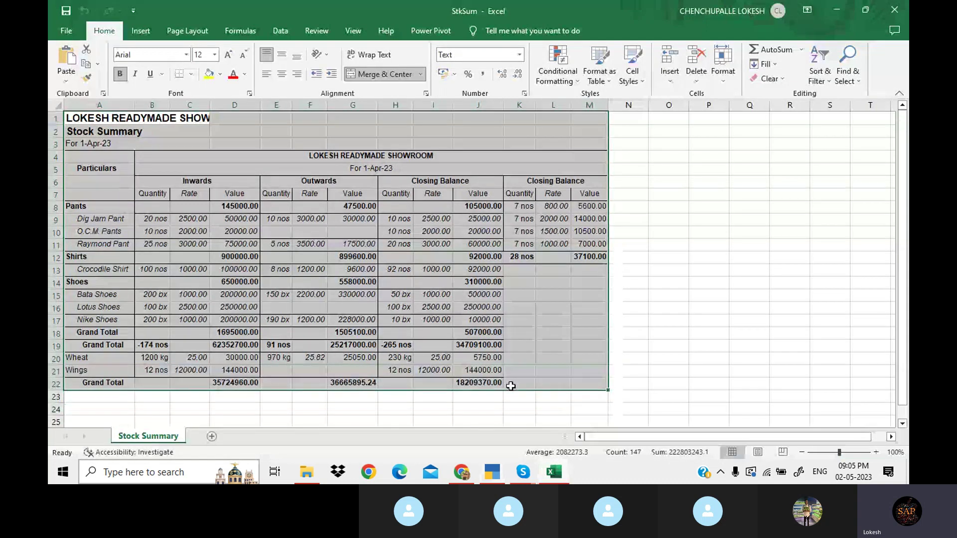
{"action": "left_click", "coordinate": [192, 74]}
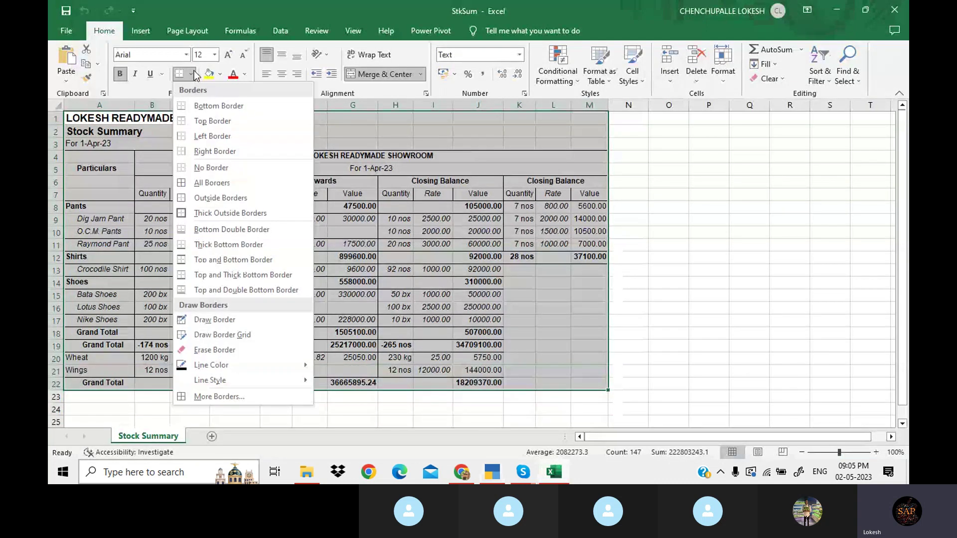
{"action": "left_click", "coordinate": [246, 183]}
{"action": "left_click", "coordinate": [406, 214]}
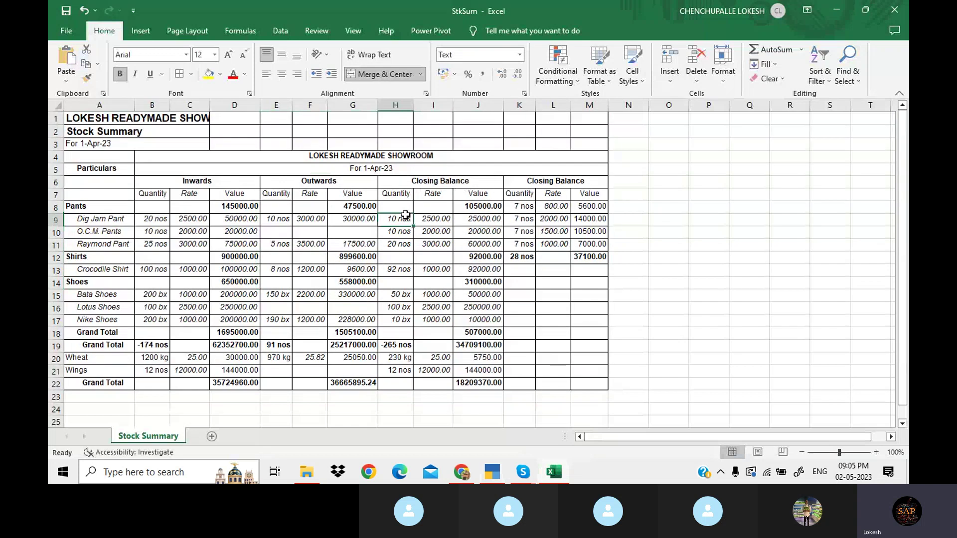
- Merge and centre the company title and Stock Summary rows across columns A–M
{"action": "left_click", "coordinate": [182, 119]}
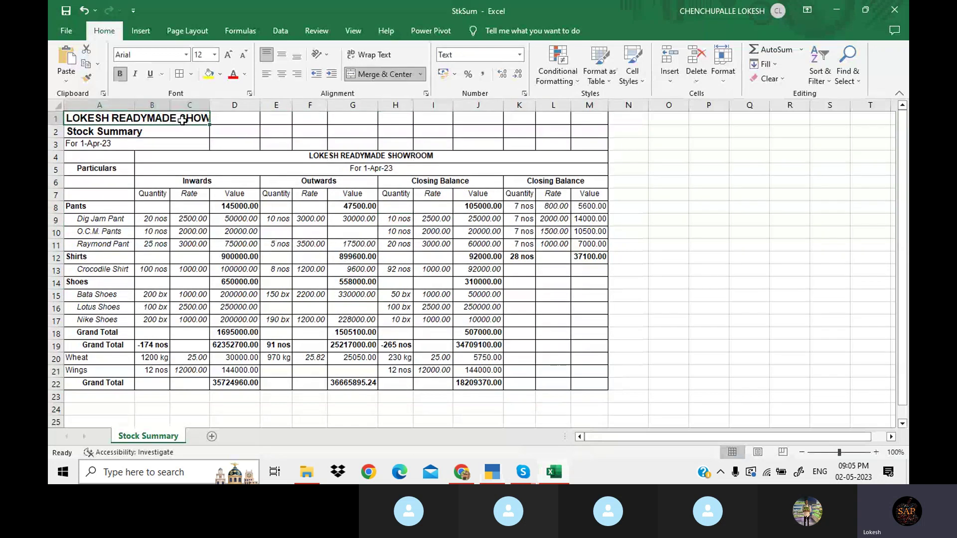
{"action": "key", "text": "shift+Right"}
{"action": "key", "text": "shift+Right"}
{"action": "key", "text": "shift+Right"}
{"action": "key", "text": "shift+Right"}
{"action": "key", "text": "shift+Right"}
{"action": "key", "text": "shift+Right"}
{"action": "key", "text": "shift+Right"}
{"action": "key", "text": "shift+Right"}
{"action": "key", "text": "shift+Right"}
{"action": "key", "text": "shift+Right"}
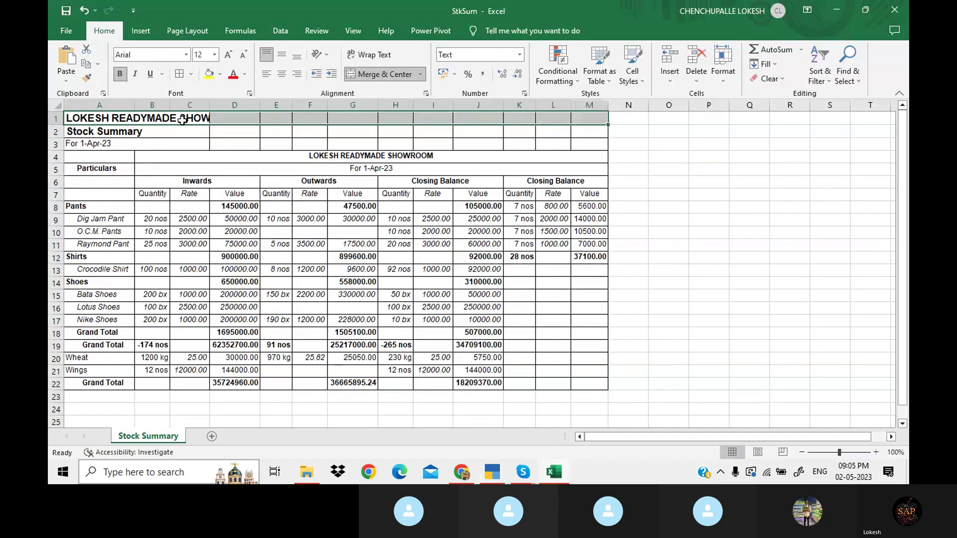
{"action": "left_click", "coordinate": [368, 75]}
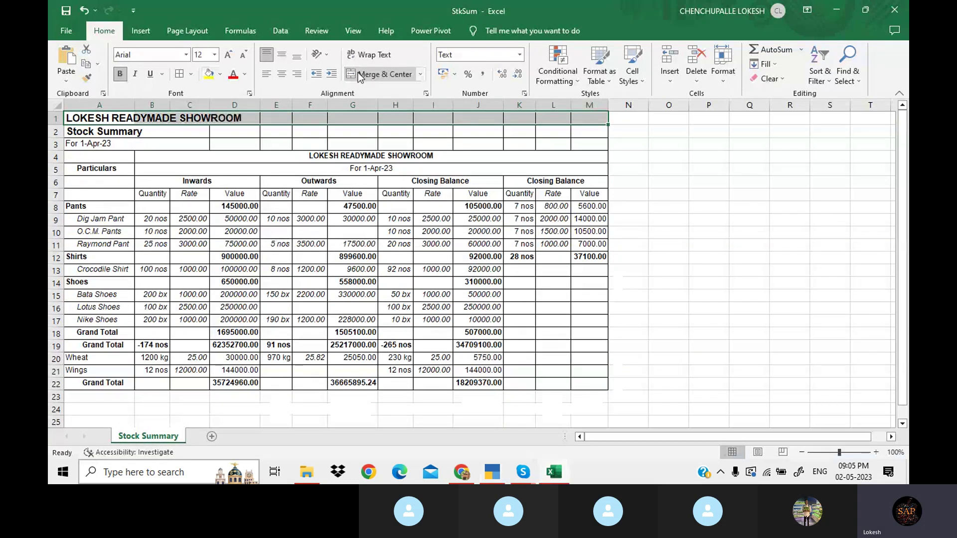
{"action": "left_click", "coordinate": [380, 76]}
{"action": "left_click", "coordinate": [160, 133]}
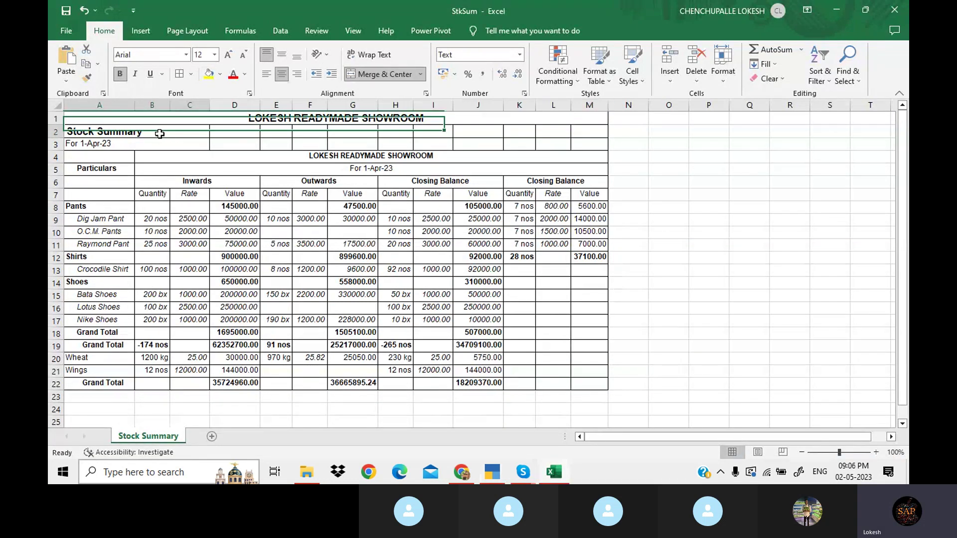
{"action": "key", "text": "shift+Right"}
{"action": "key", "text": "shift+Right"}
{"action": "key", "text": "shift+Right"}
{"action": "key", "text": "shift+Right"}
{"action": "key", "text": "shift+Right"}
{"action": "key", "text": "shift+Right"}
{"action": "key", "text": "shift+Right"}
{"action": "key", "text": "shift+Right"}
{"action": "key", "text": "shift+Right"}
{"action": "key", "text": "shift+Right"}
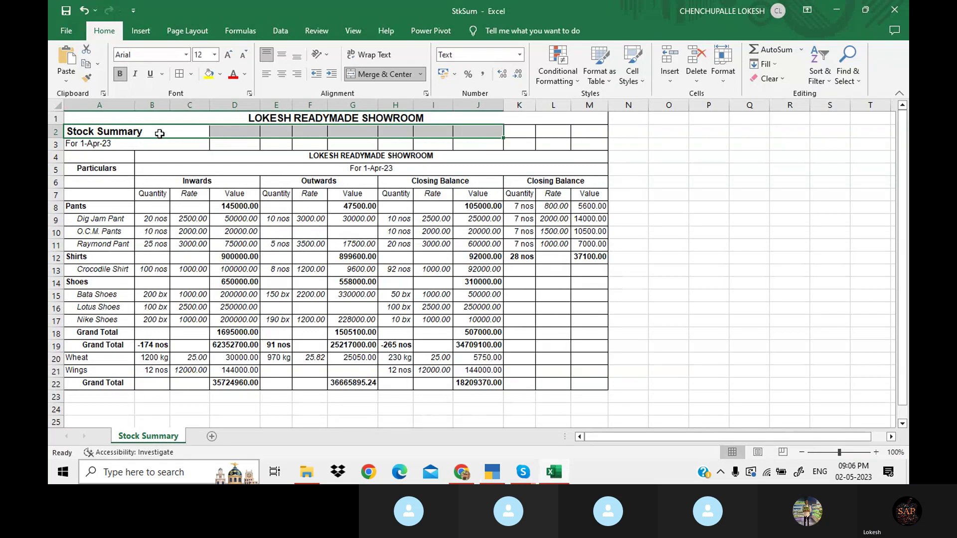
{"action": "left_click", "coordinate": [373, 75]}
{"action": "left_click", "coordinate": [372, 75]}
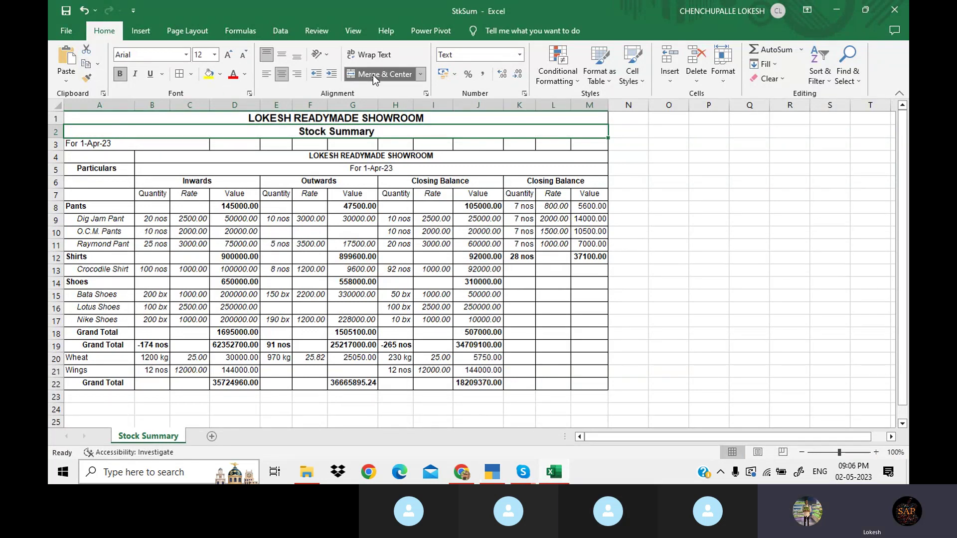
- Merge and centre the For 1-Apr-23 date row across columns A–M
{"action": "left_click", "coordinate": [101, 144]}
{"action": "key", "text": "shift+Right"}
{"action": "key", "text": "shift+Right"}
{"action": "key", "text": "shift+Right"}
{"action": "key", "text": "shift+Right"}
{"action": "key", "text": "shift+Right"}
{"action": "key", "text": "shift+Right"}
{"action": "key", "text": "shift+Right"}
{"action": "key", "text": "shift+Right"}
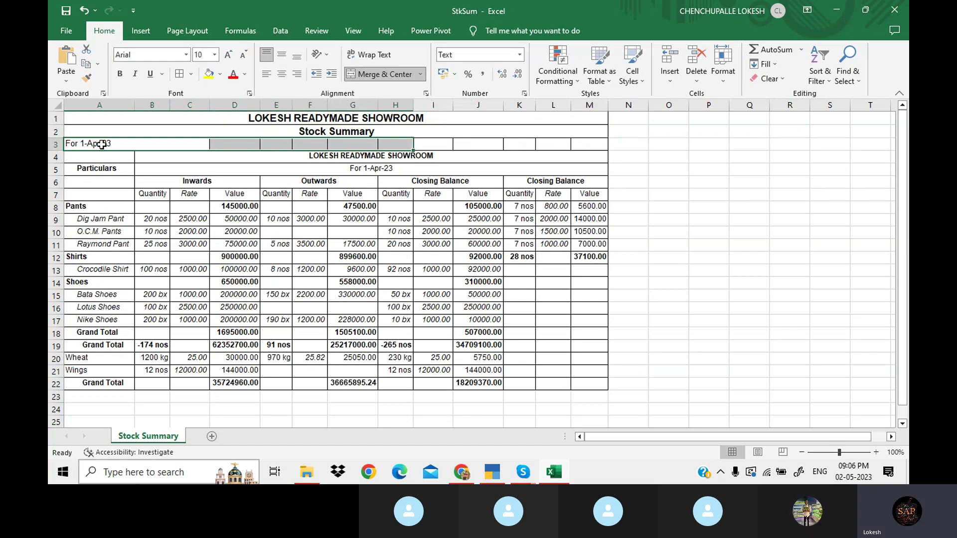
{"action": "key", "text": "shift+Right"}
{"action": "key", "text": "shift+Right"}
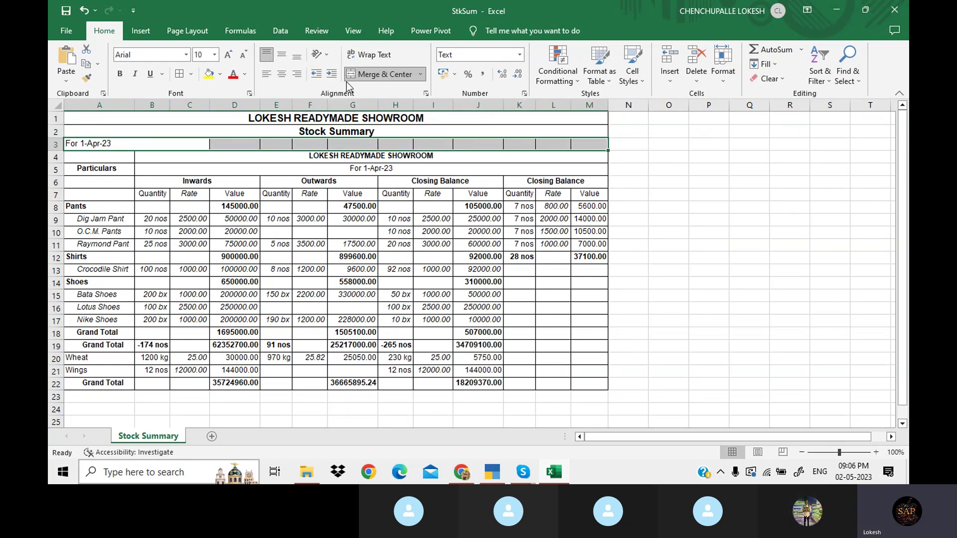
{"action": "left_click", "coordinate": [383, 75]}
{"action": "left_click", "coordinate": [377, 118]}
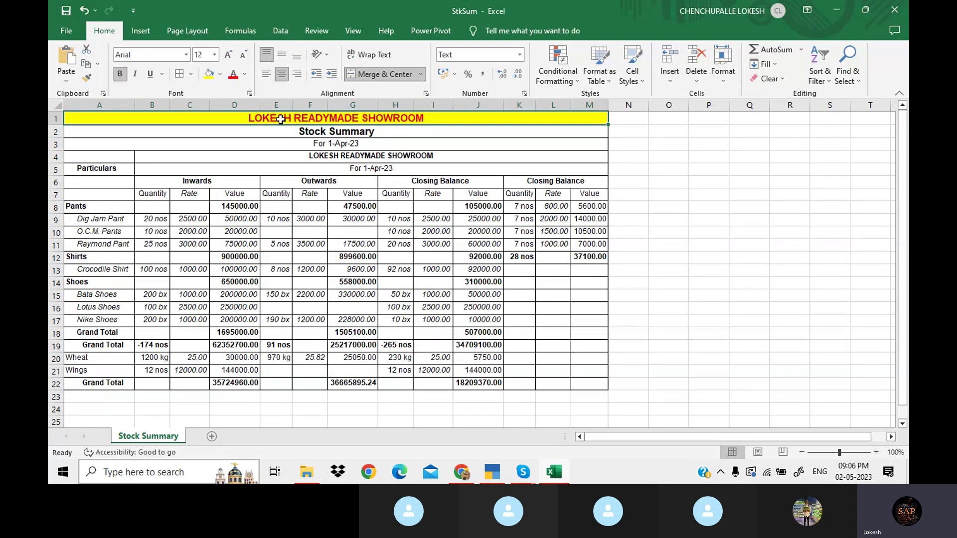
- Colour the title yellow with red text, the Stock Summary row light orange and the date row blue
{"action": "left_click", "coordinate": [290, 131]}
{"action": "left_click", "coordinate": [221, 75]}
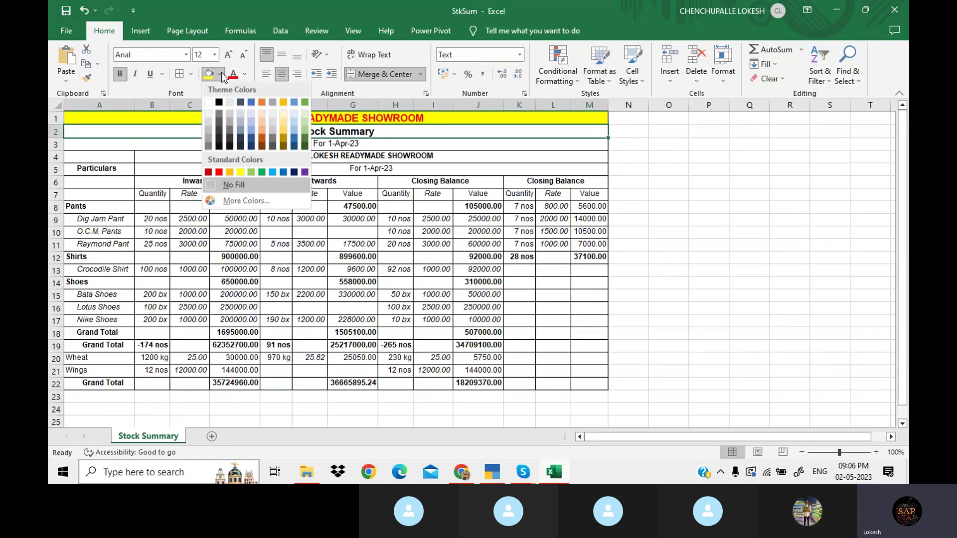
{"action": "left_click", "coordinate": [265, 123]}
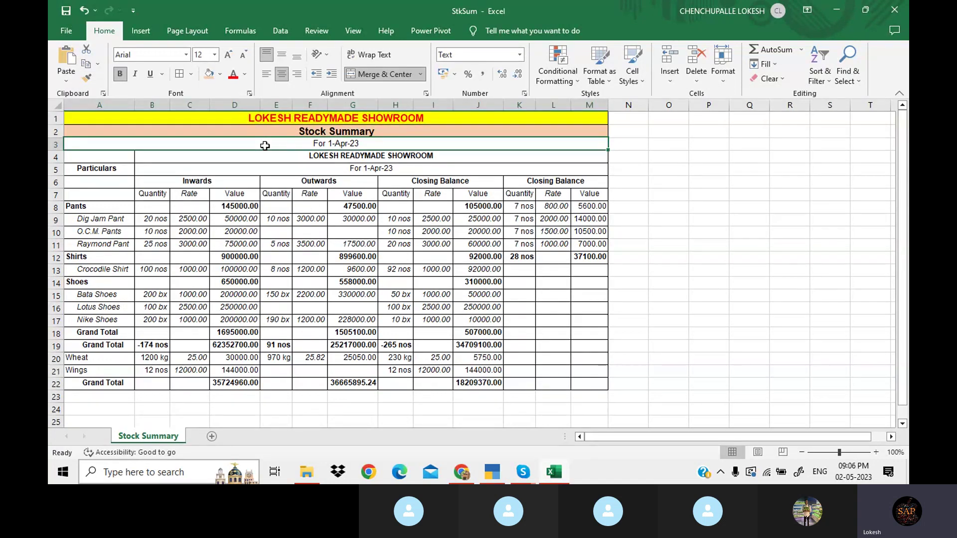
{"action": "key", "text": "Down"}
{"action": "left_click", "coordinate": [222, 79]}
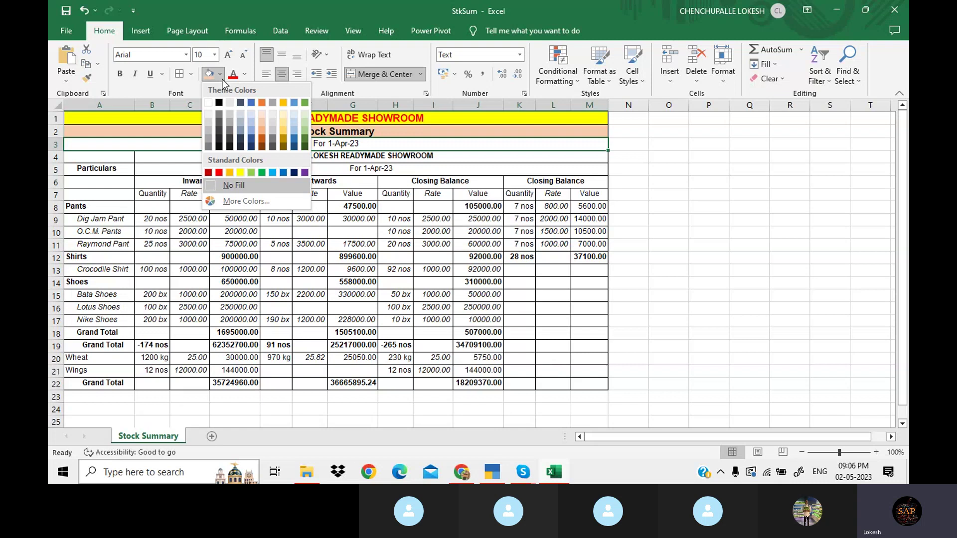
{"action": "left_click", "coordinate": [252, 127]}
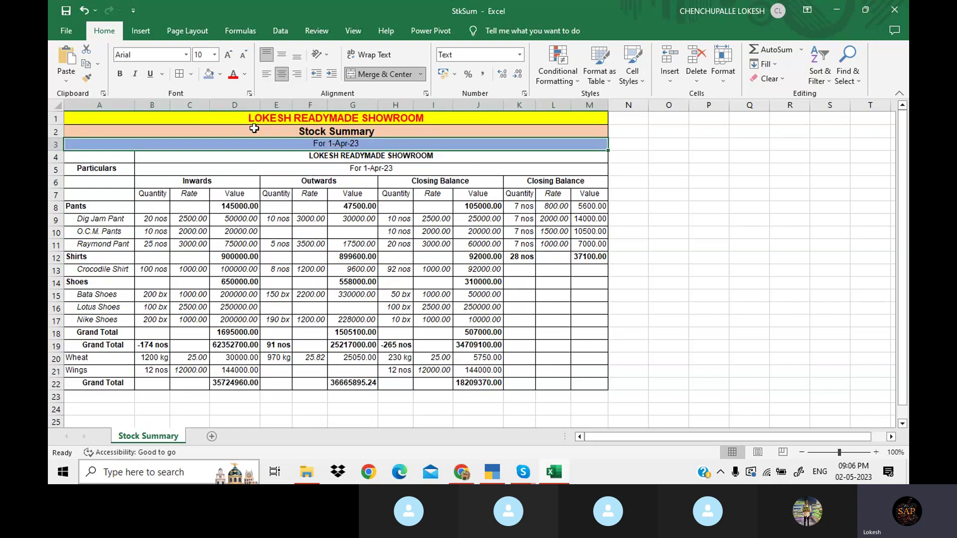
- Fill the row-4 showroom heading green
{"action": "left_click_drag", "start_coordinate": [298, 156], "coordinate": [305, 167]}
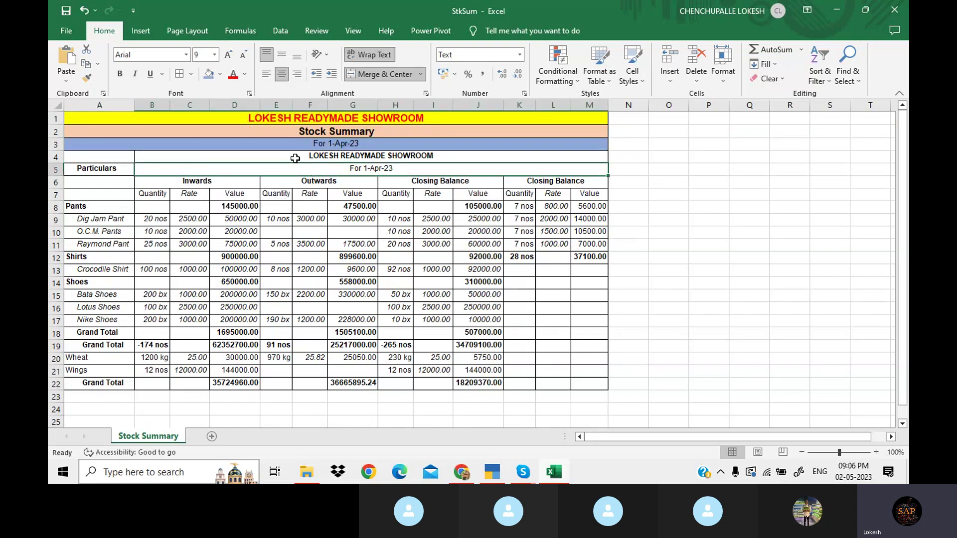
{"action": "left_click", "coordinate": [295, 156]}
{"action": "left_click", "coordinate": [219, 74]}
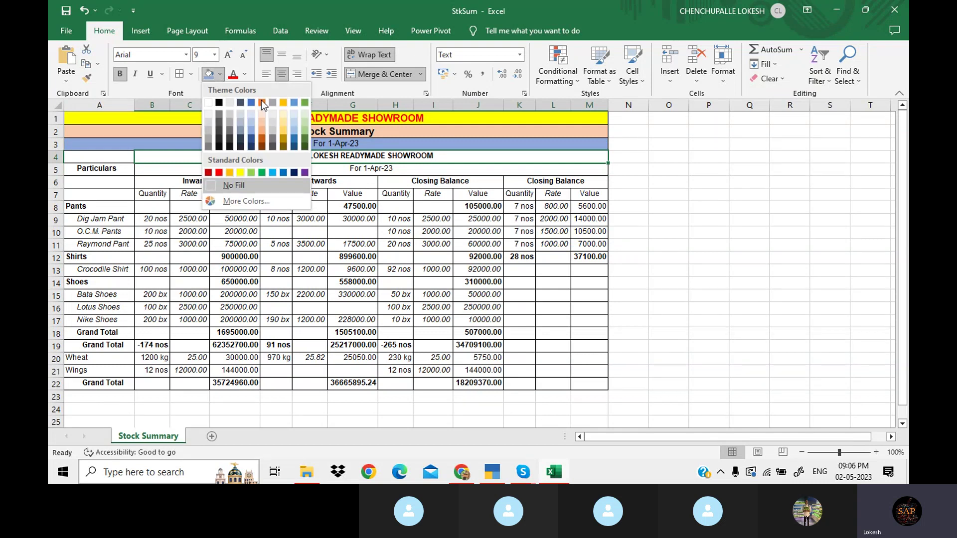
{"action": "left_click", "coordinate": [306, 132]}
{"action": "left_click", "coordinate": [416, 248]}
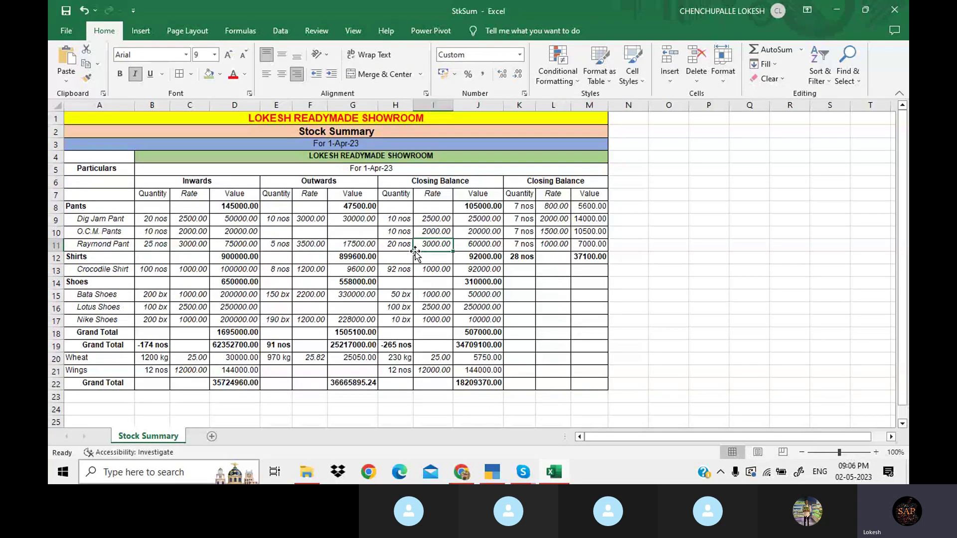
- Close StkSum.xlsx without saving the changes
{"action": "left_click", "coordinate": [653, 253]}
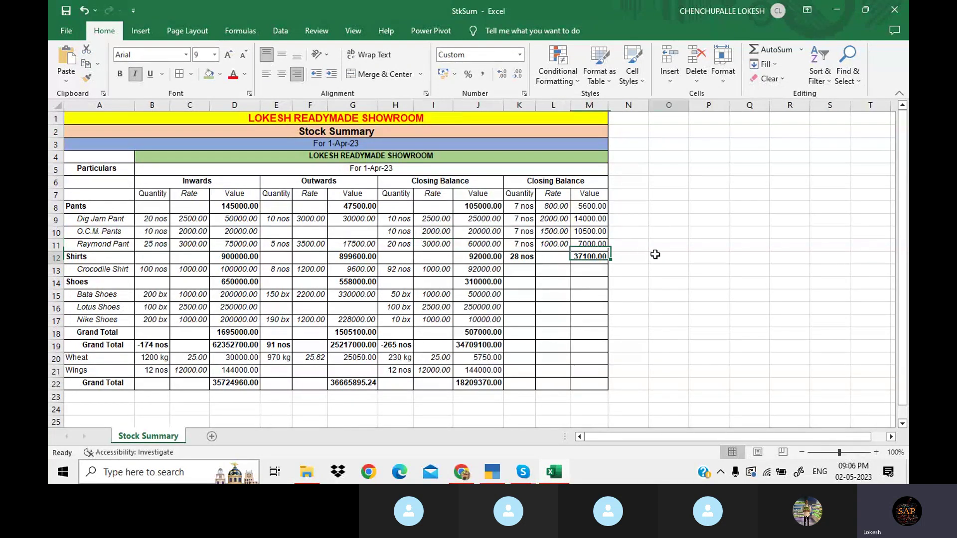
{"action": "left_click", "coordinate": [891, 10]}
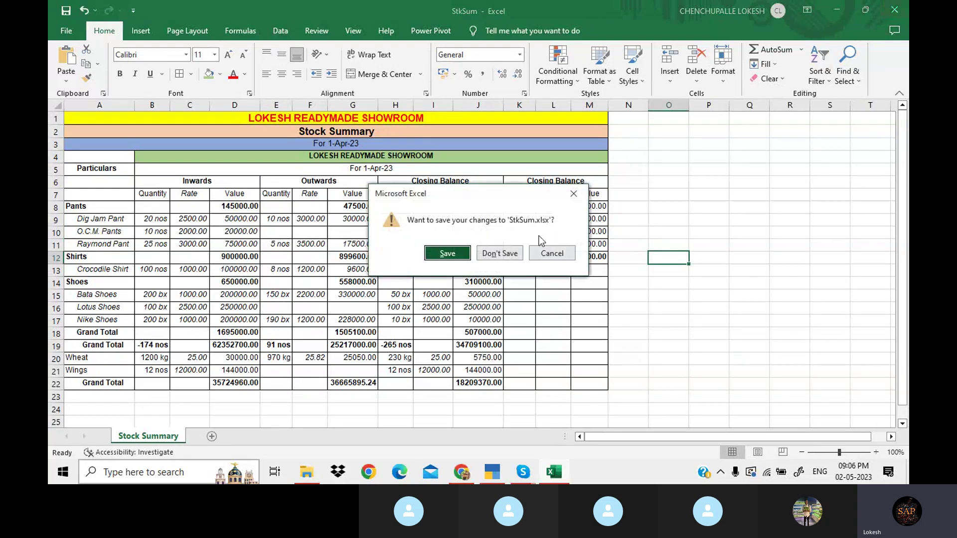
{"action": "left_click", "coordinate": [514, 250]}
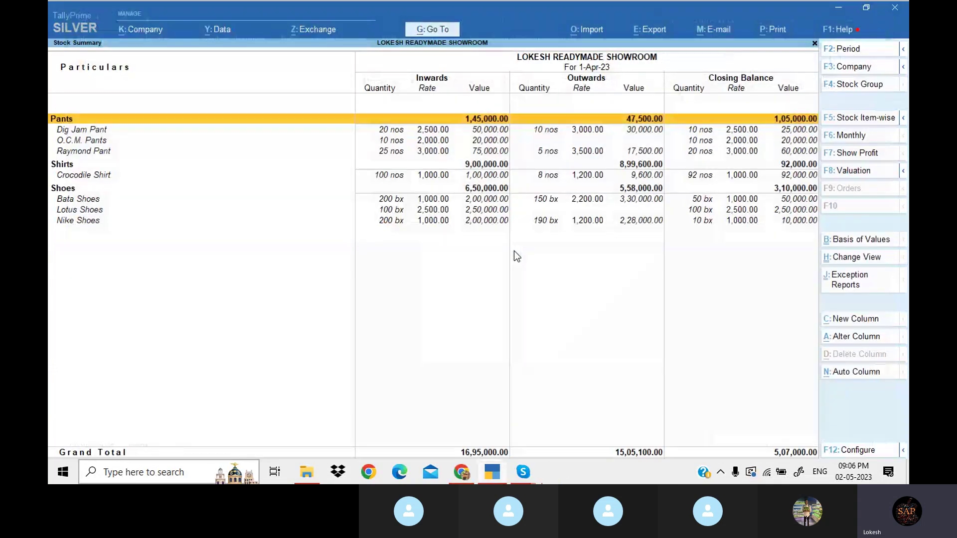
- Leave Stock Summary, open the Trial Balance and switch it to Detailed view
{"action": "key", "text": "Escape"}
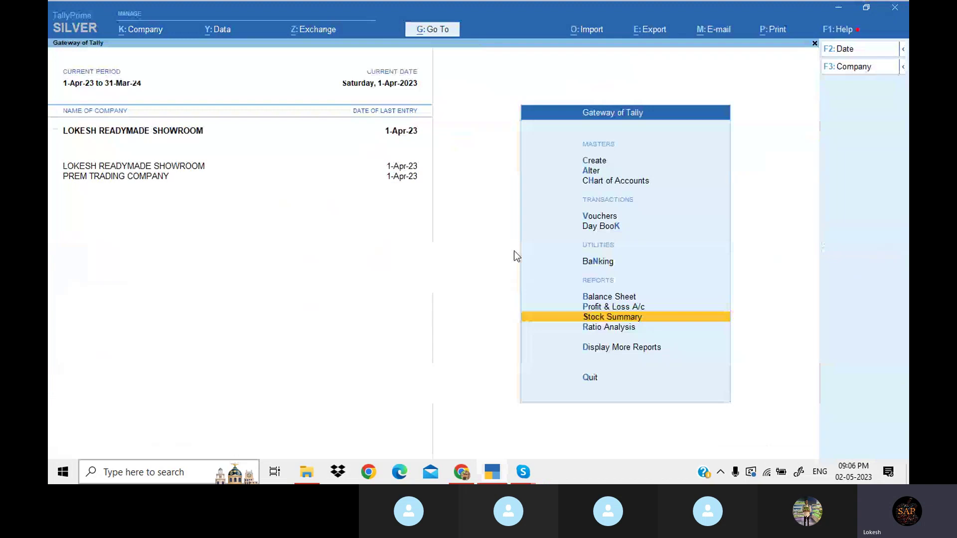
{"action": "key", "text": "Down"}
{"action": "key", "text": "Down"}
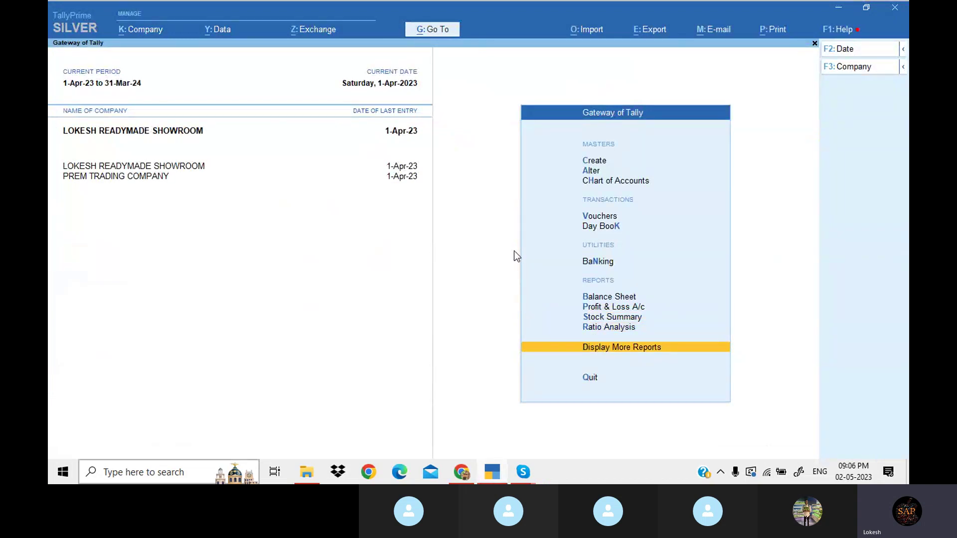
{"action": "key", "text": "Return"}
{"action": "key", "text": "Return"}
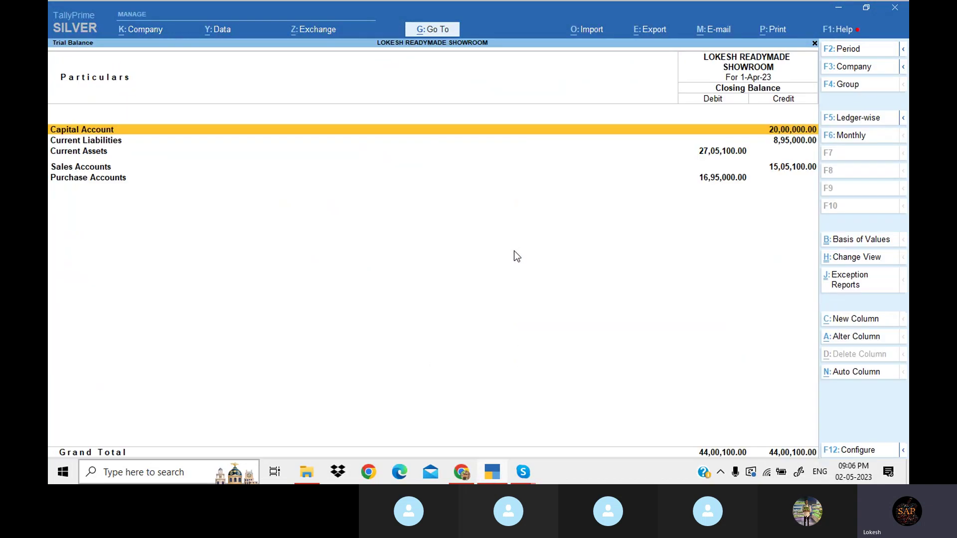
{"action": "key", "text": "alt"}
{"action": "key", "text": "alt+F5"}
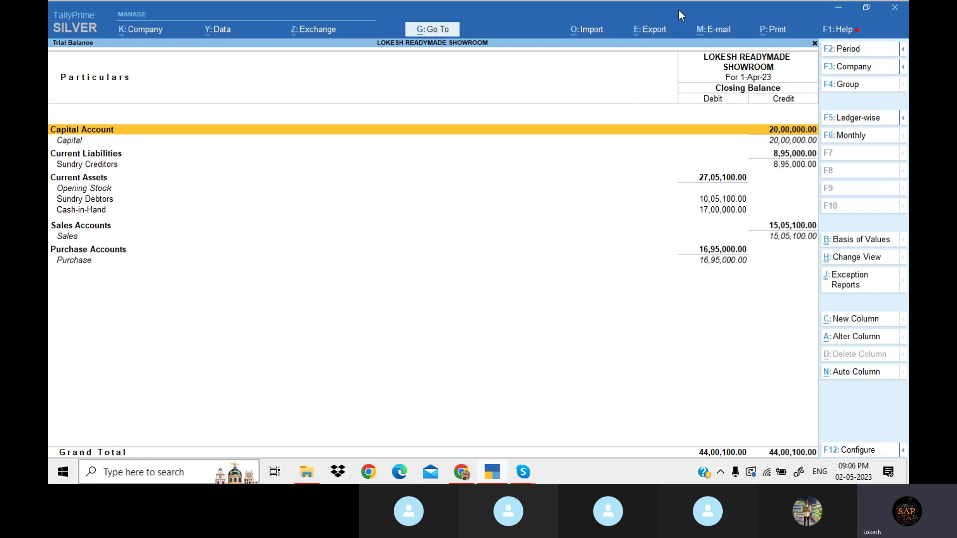
- Export the displayed detailed Trial Balance to Excel as TrialBal.xlsx in D:\Tally Prime Data
{"action": "left_click", "coordinate": [664, 32]}
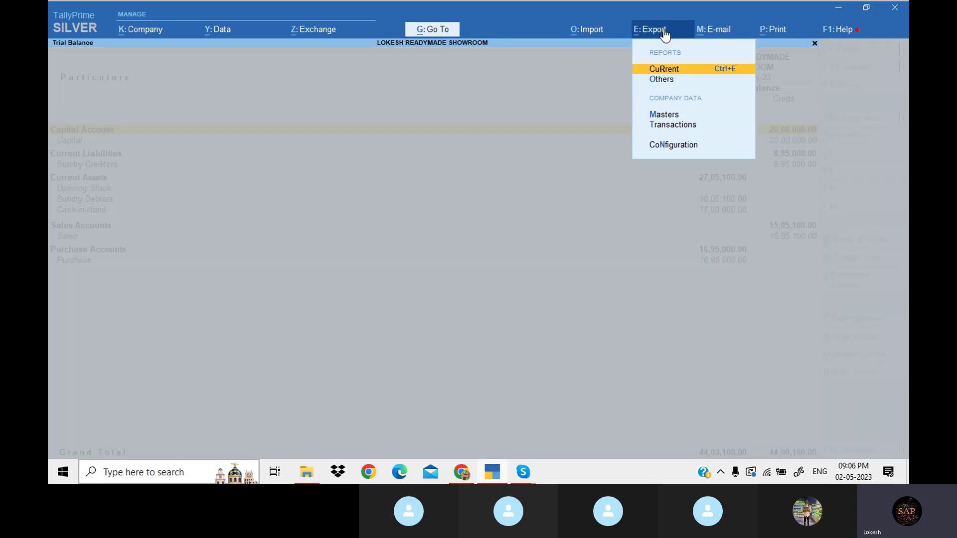
{"action": "left_click", "coordinate": [680, 69]}
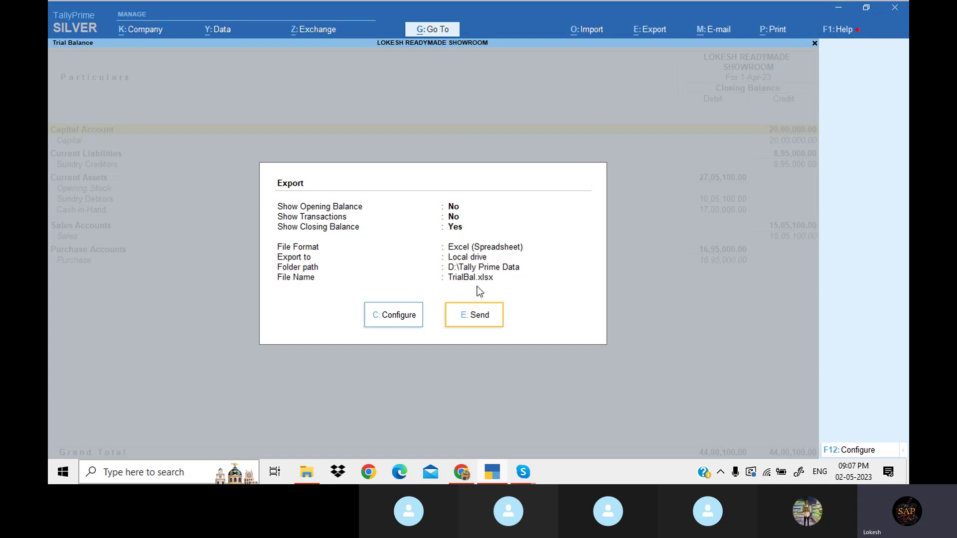
{"action": "left_click", "coordinate": [491, 323]}
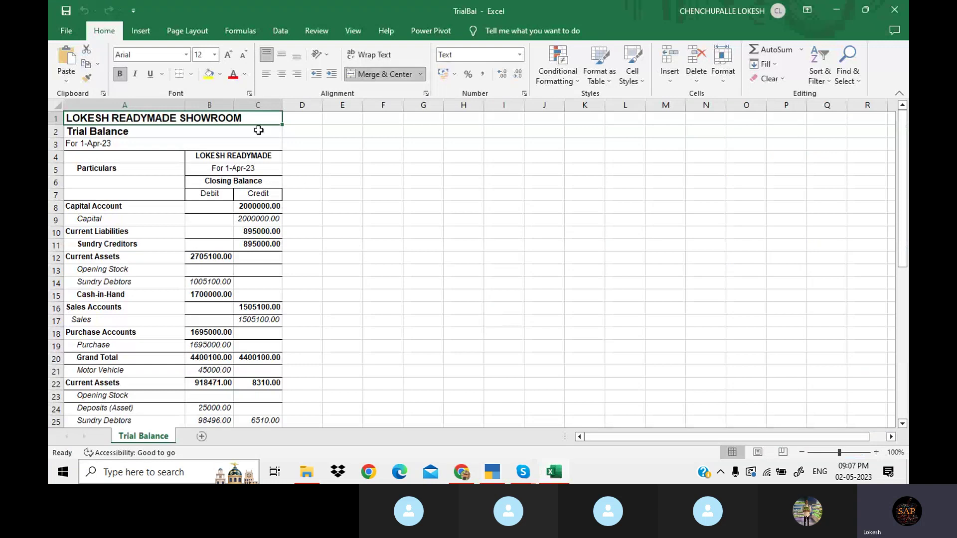
- Apply All Borders to the Trial Balance range A1:C49, then switch back to the Skype call
{"action": "left_click_drag", "start_coordinate": [252, 121], "coordinate": [248, 395]}
{"action": "left_click", "coordinate": [192, 76]}
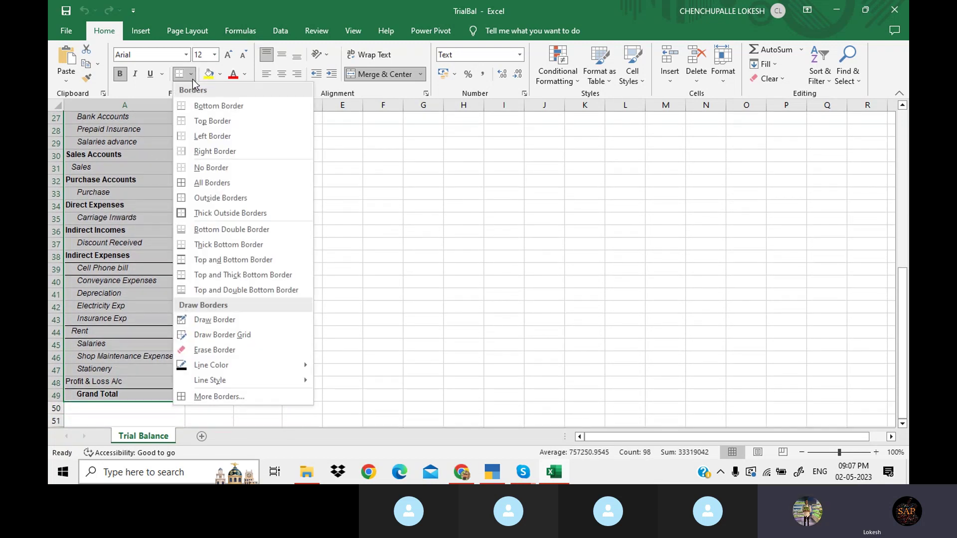
{"action": "left_click", "coordinate": [239, 185]}
{"action": "scroll", "coordinate": [240, 181], "scroll_direction": "up", "scroll_amount": 8}
{"action": "scroll", "coordinate": [240, 181], "scroll_direction": "up", "scroll_amount": 1}
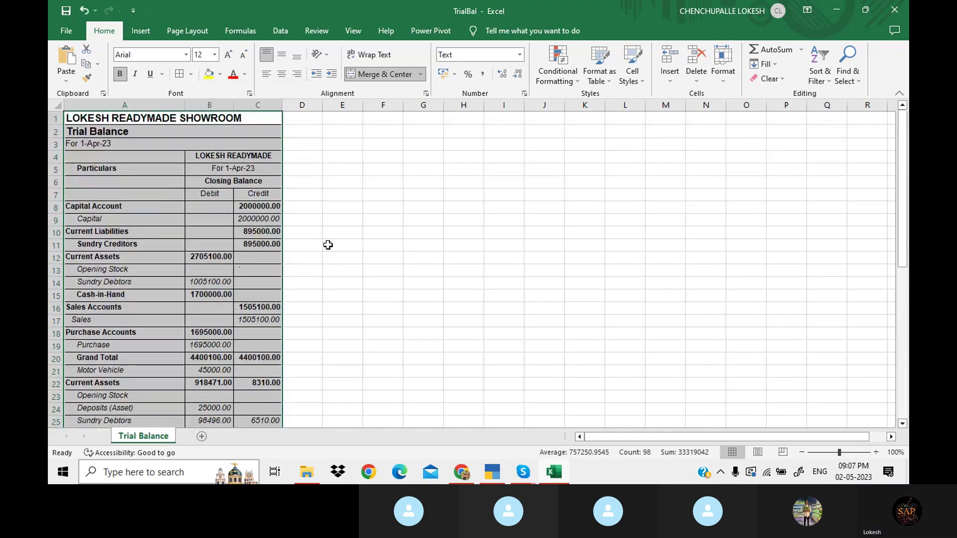
{"action": "left_click", "coordinate": [330, 245]}
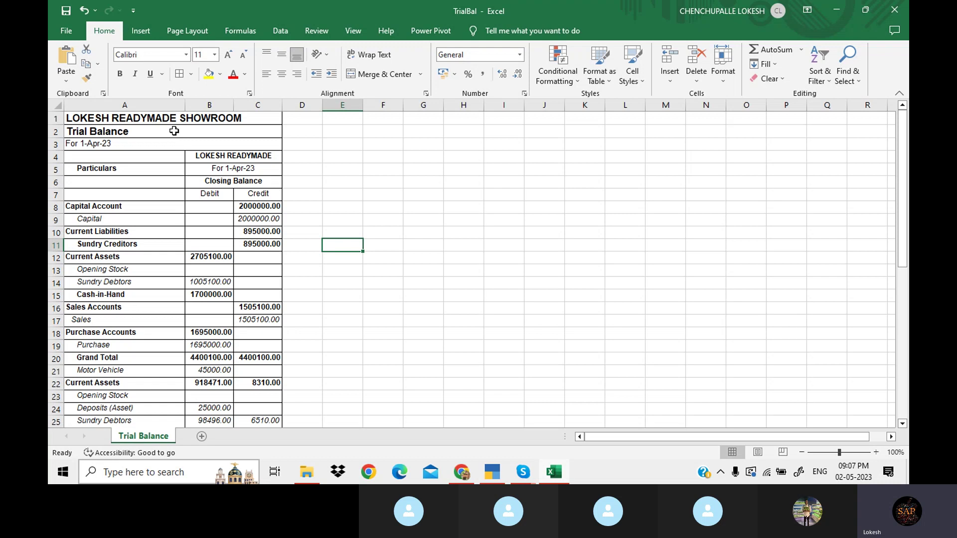
{"action": "left_click", "coordinate": [531, 477]}
{"action": "left_click", "coordinate": [493, 404]}
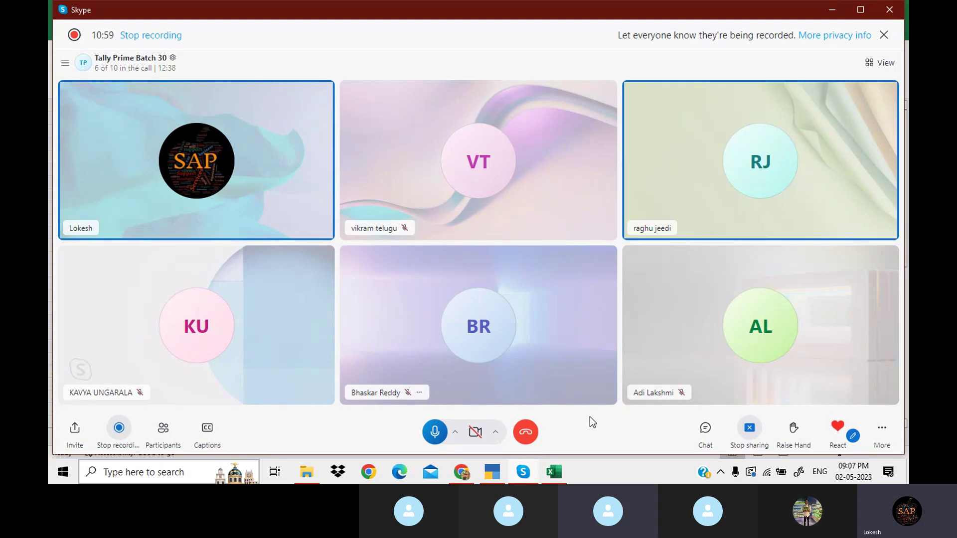
- Bring TallyPrime forward and close the Trial Balance back to the main menu
{"action": "left_click", "coordinate": [494, 474]}
{"action": "key", "text": "Escape"}
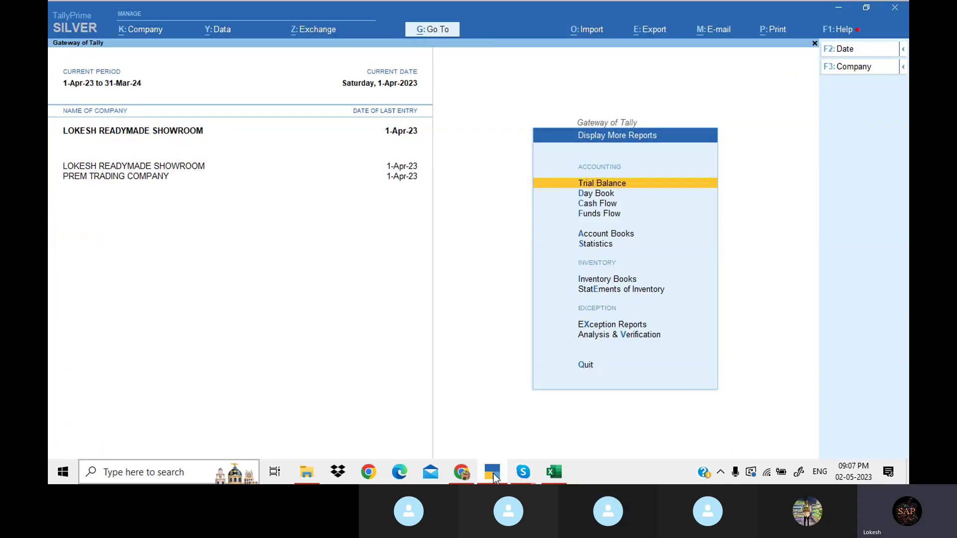
{"action": "key", "text": "Escape"}
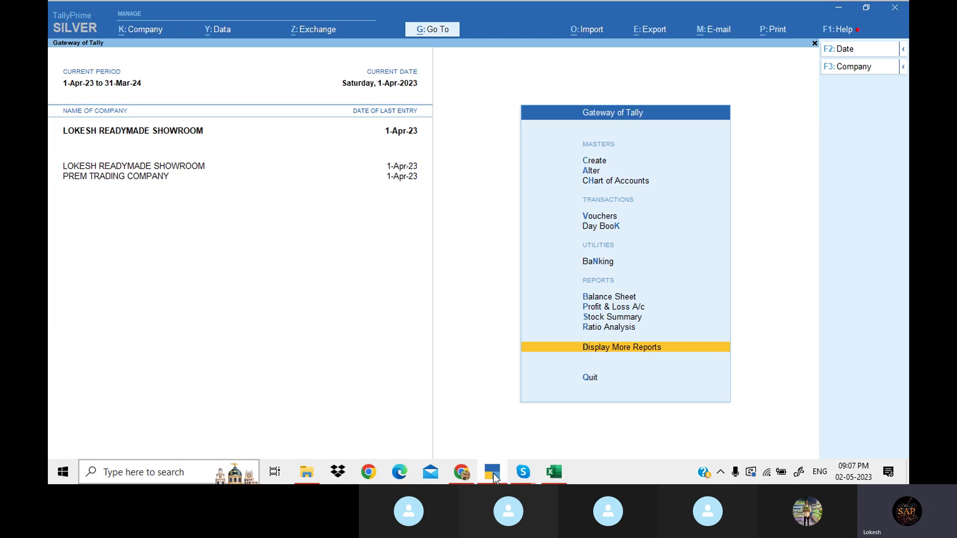
- Open the Contra Register from More Reports > Account Books, showing no vouchers April to March
{"action": "key", "text": "Return"}
{"action": "key", "text": "Down"}
{"action": "key", "text": "Down"}
{"action": "key", "text": "Down"}
{"action": "key", "text": "Down"}
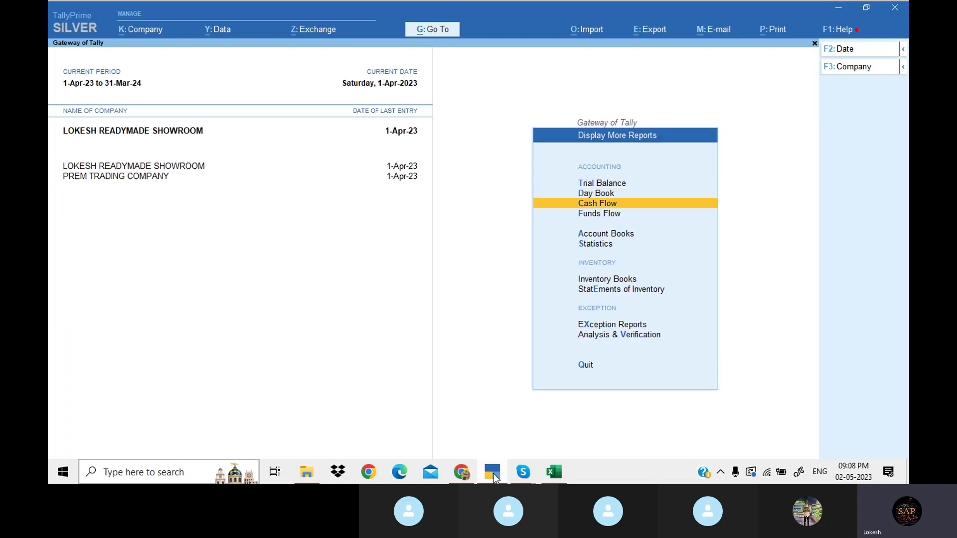
{"action": "key", "text": "Down"}
{"action": "key", "text": "Down"}
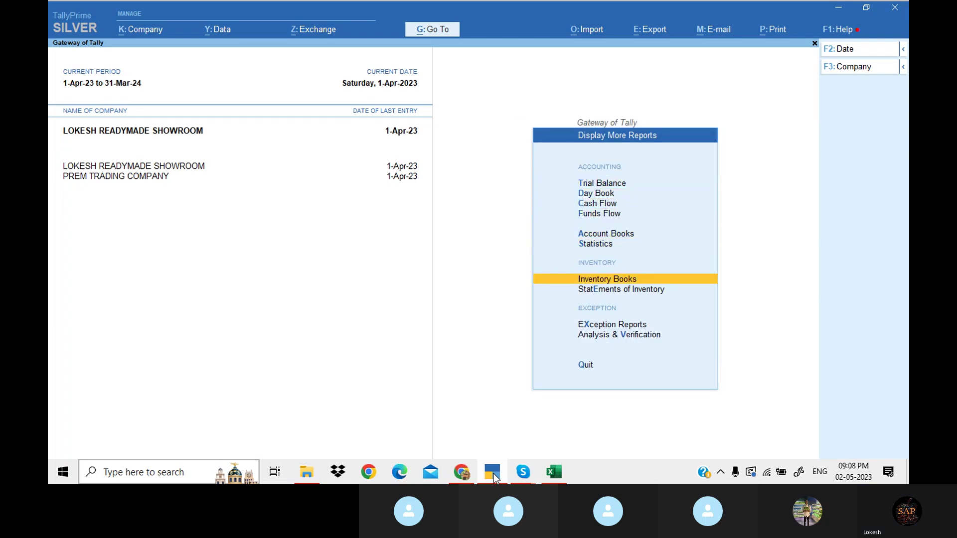
{"action": "key", "text": "Return"}
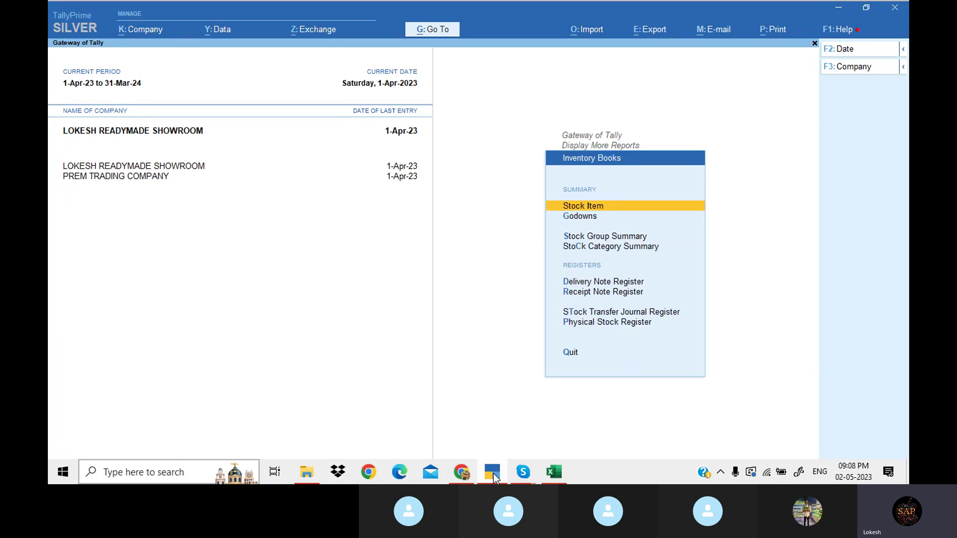
{"action": "key", "text": "Escape"}
{"action": "key", "text": "Up"}
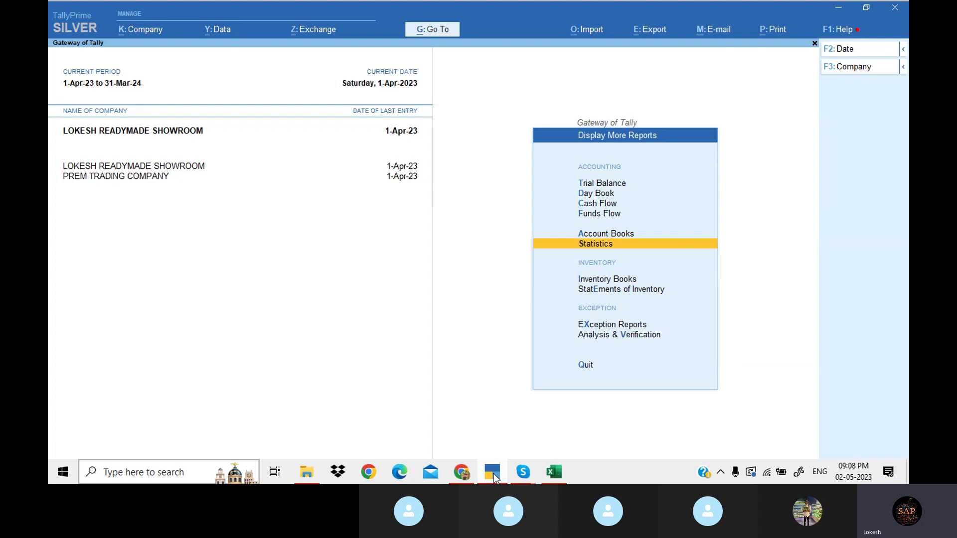
{"action": "key", "text": "Up"}
{"action": "key", "text": "Return"}
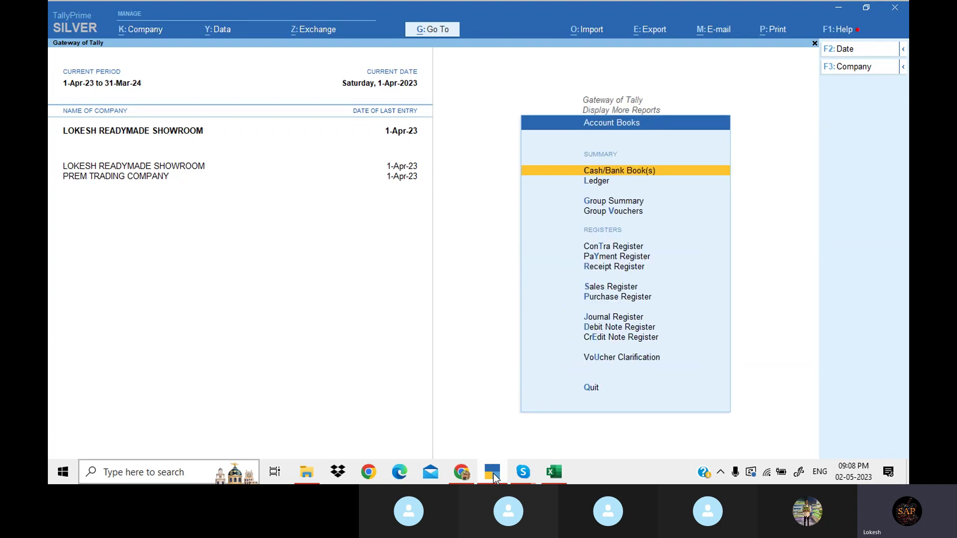
{"action": "key", "text": "Down"}
{"action": "key", "text": "Down"}
{"action": "key", "text": "Down"}
{"action": "key", "text": "Down"}
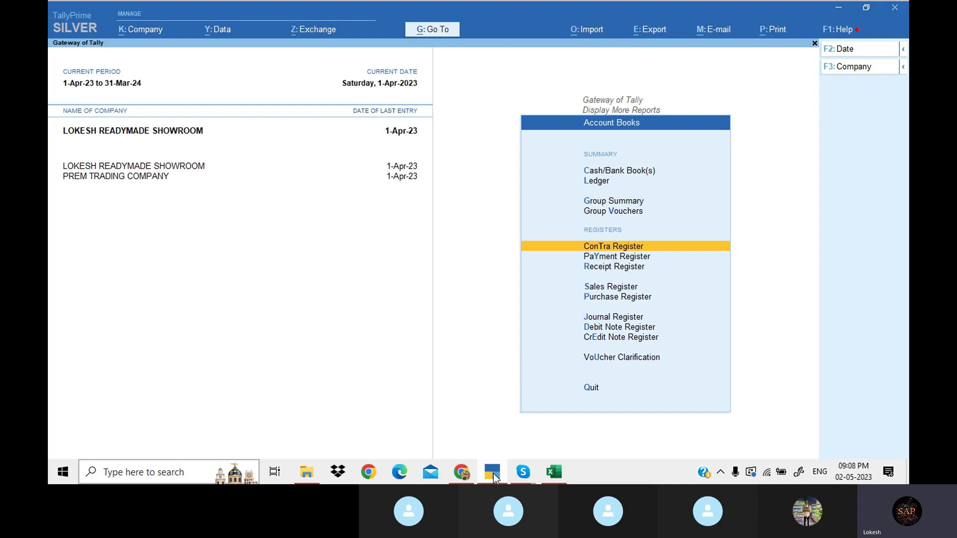
{"action": "key", "text": "Return"}
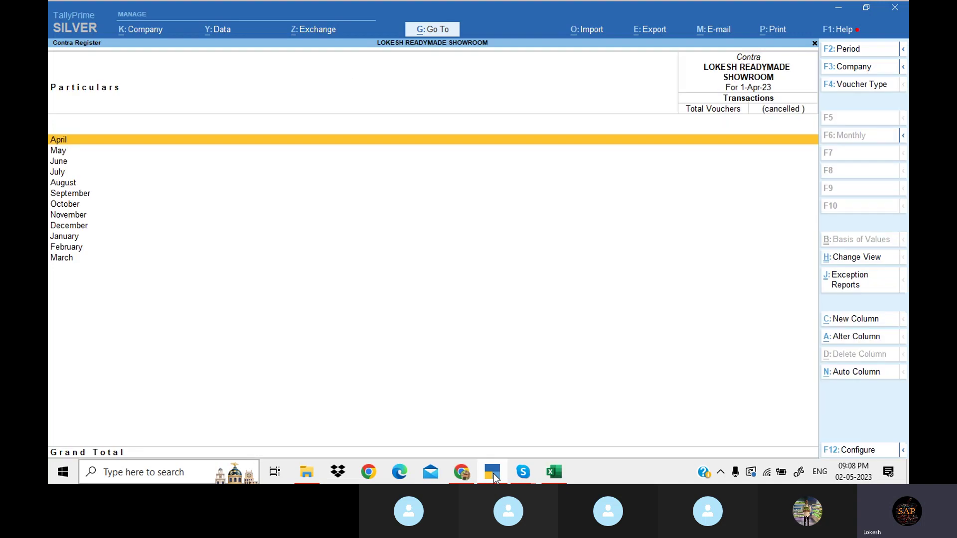
- Close the Contra Register and review the Payment Register's April vouchers
{"action": "key", "text": "Escape"}
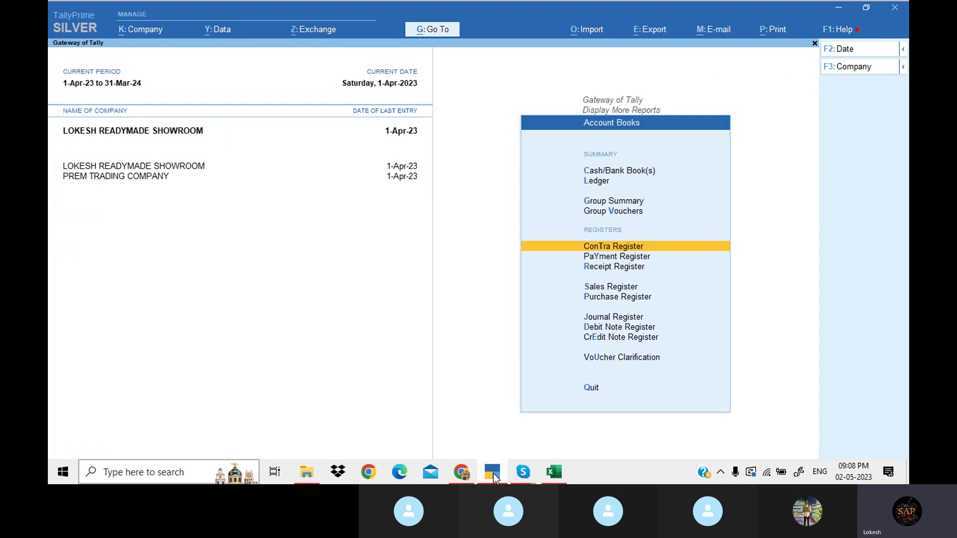
{"action": "key", "text": "Down"}
{"action": "key", "text": "Return"}
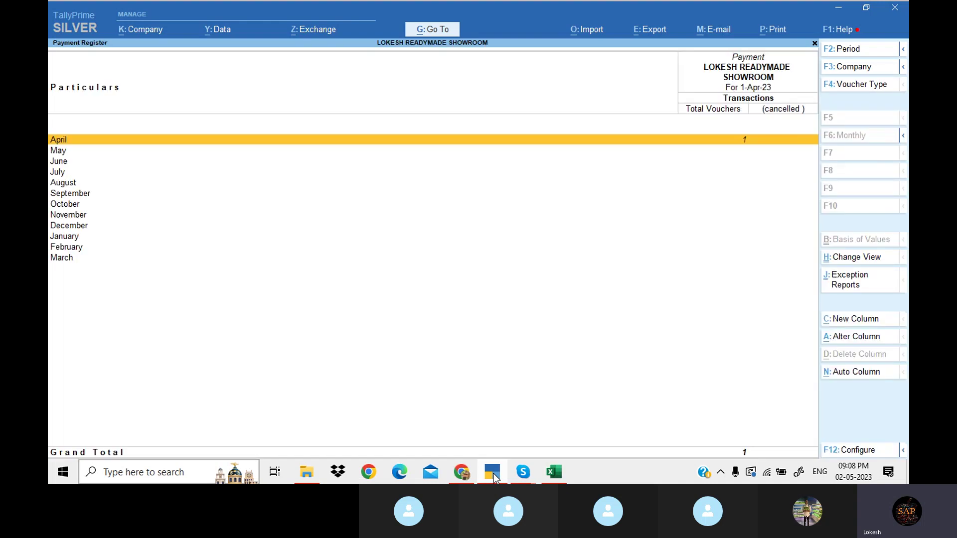
{"action": "key", "text": "Return"}
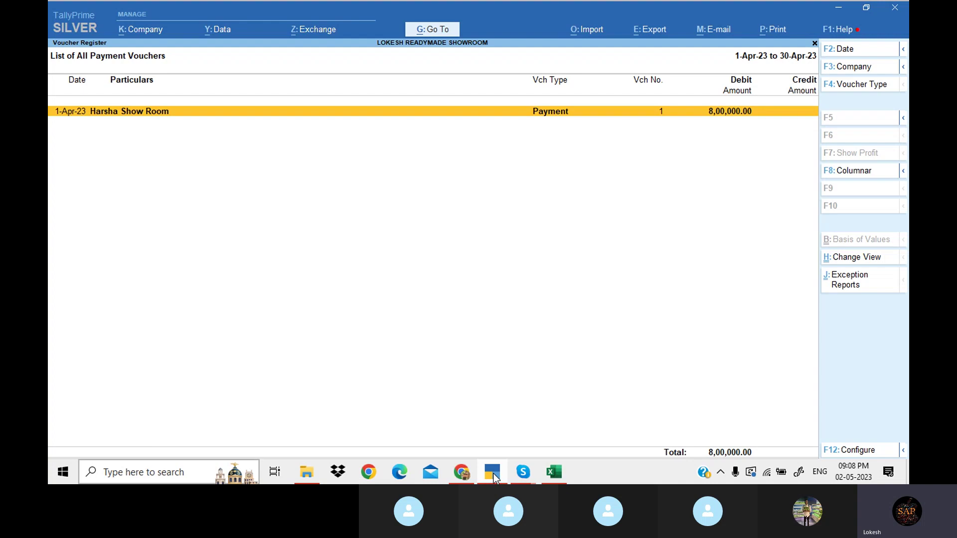
{"action": "key", "text": "Escape"}
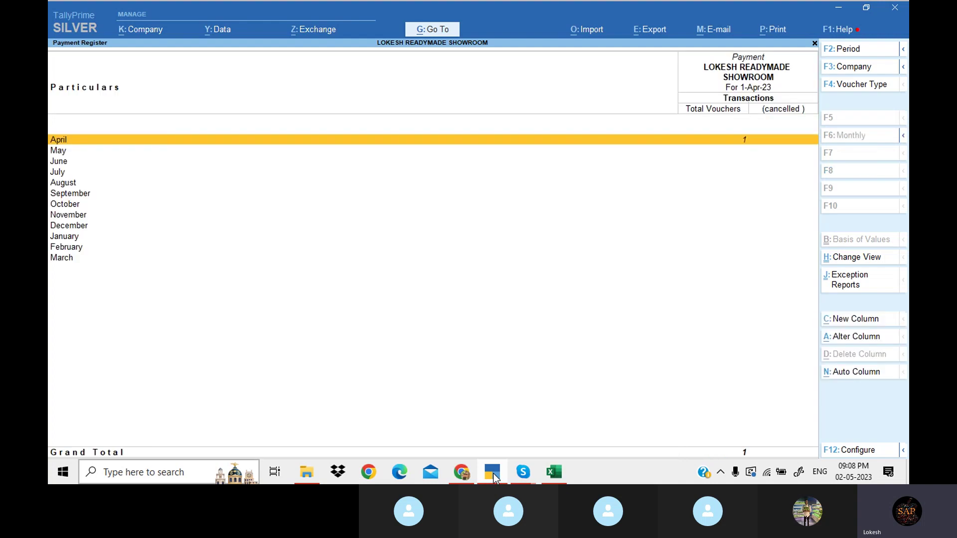
{"action": "key", "text": "Escape"}
- Review the Receipt Register's two April receipts totalling 25,00,000.00, then return to Account Books
{"action": "key", "text": "Down"}
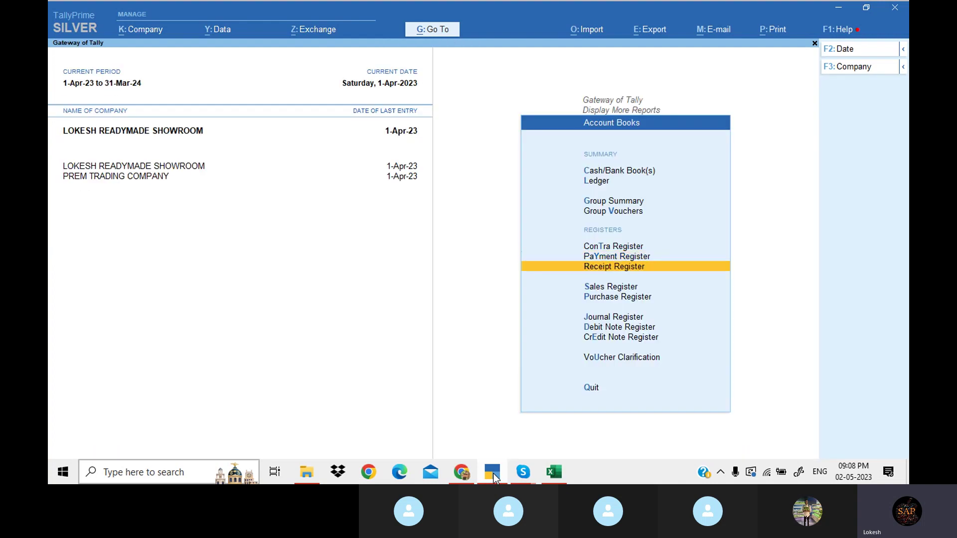
{"action": "key", "text": "Return"}
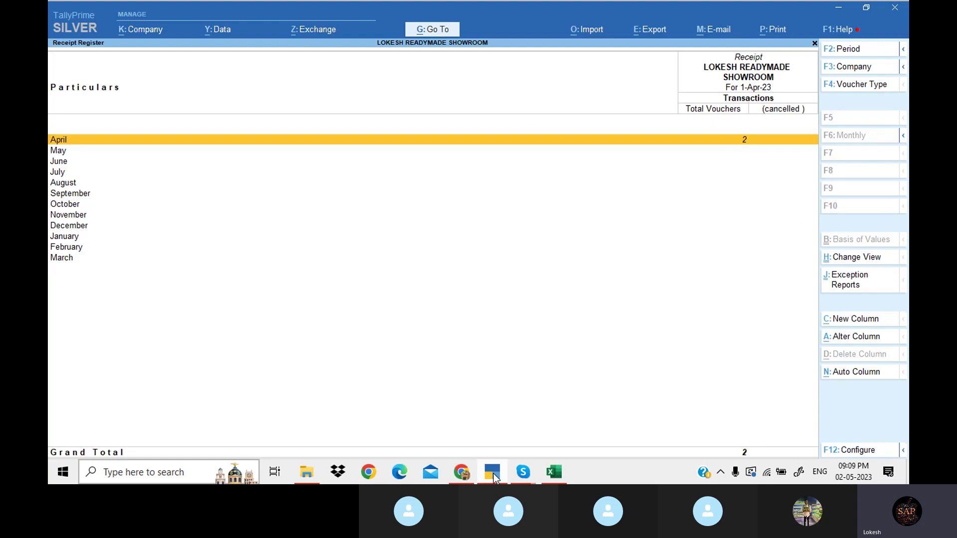
{"action": "key", "text": "Down"}
{"action": "key", "text": "Down"}
{"action": "key", "text": "Down"}
{"action": "key", "text": "Down"}
{"action": "key", "text": "Down"}
{"action": "key", "text": "Down"}
{"action": "key", "text": "Down"}
{"action": "key", "text": "Down"}
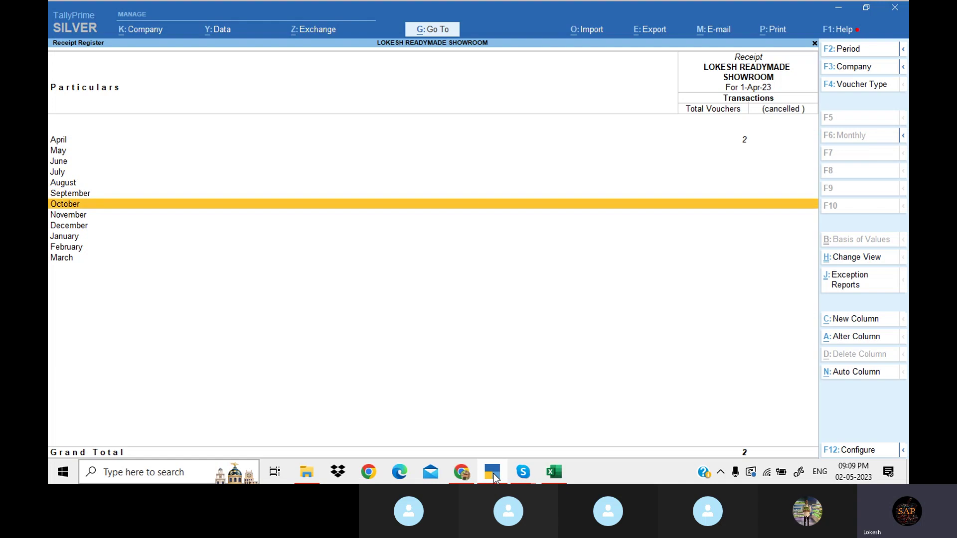
{"action": "key", "text": "Down"}
{"action": "key", "text": "Up"}
{"action": "key", "text": "Up"}
{"action": "key", "text": "Up"}
{"action": "key", "text": "Up"}
{"action": "key", "text": "Up"}
{"action": "key", "text": "Up"}
{"action": "key", "text": "Up"}
{"action": "key", "text": "Up"}
{"action": "key", "text": "Up"}
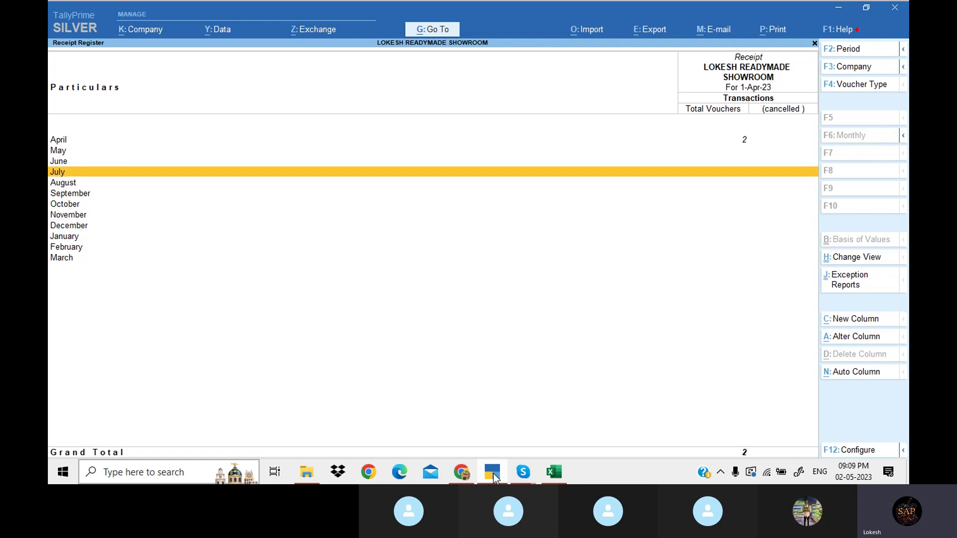
{"action": "key", "text": "Return"}
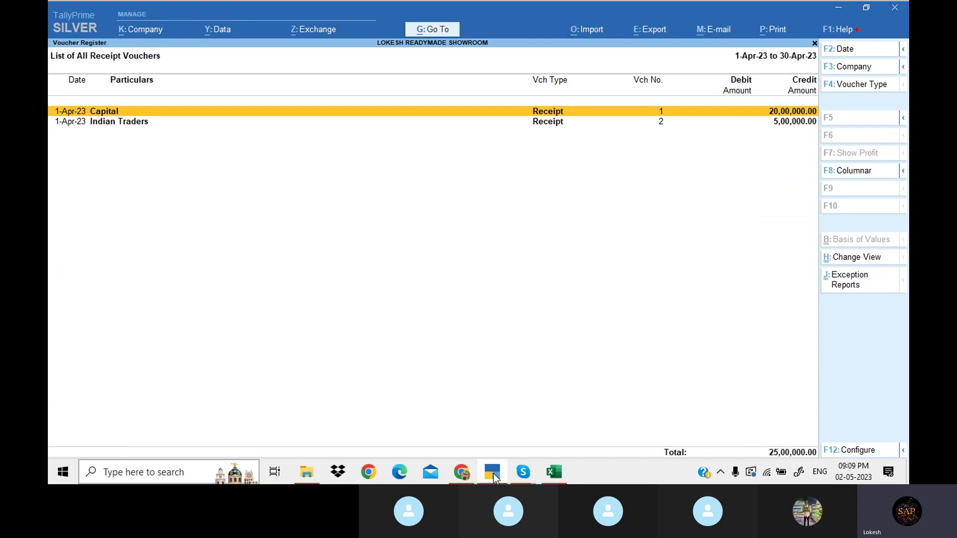
{"action": "key", "text": "Down"}
{"action": "key", "text": "Escape"}
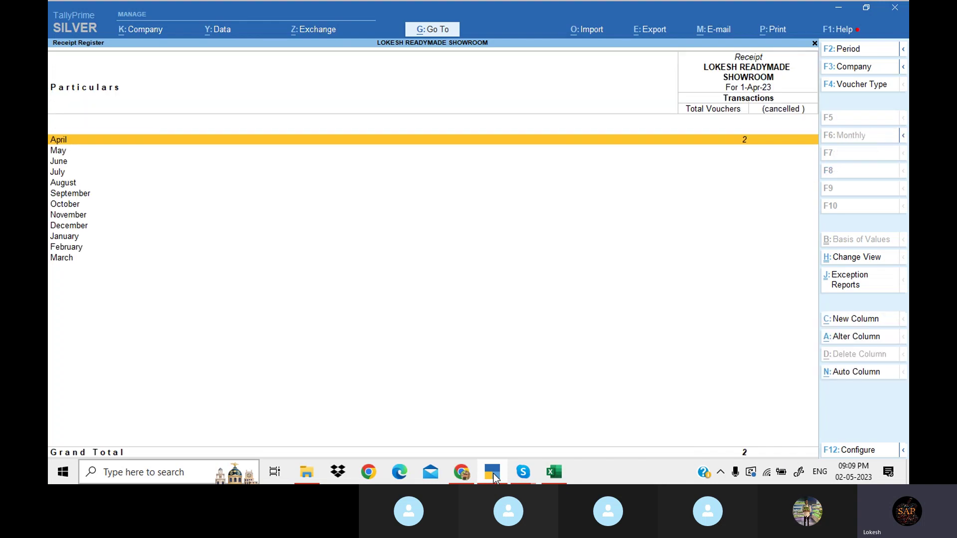
{"action": "key", "text": "Escape"}
{"action": "key", "text": "Down"}
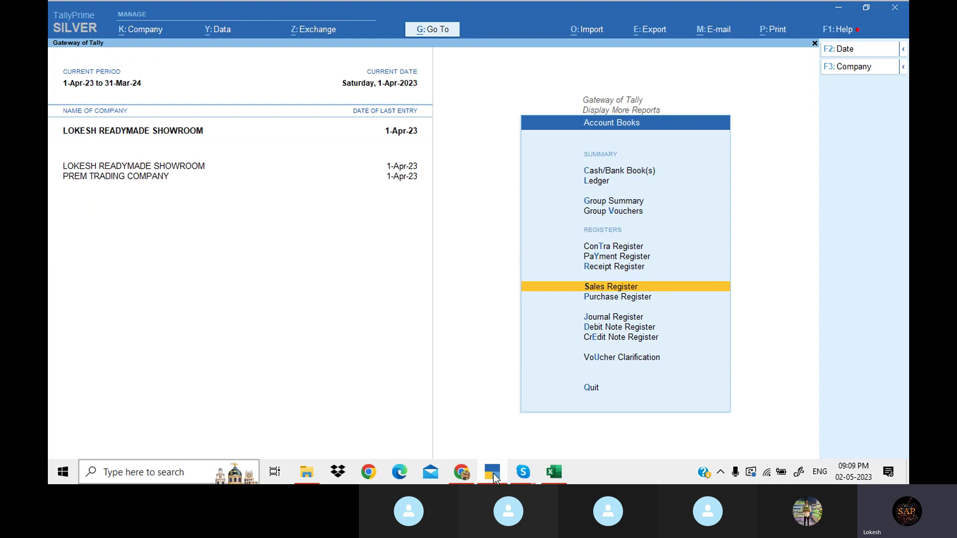
- Review the Sales Register, including the Dinesh Traders sales entry
{"action": "key", "text": "Return"}
{"action": "key", "text": "Return"}
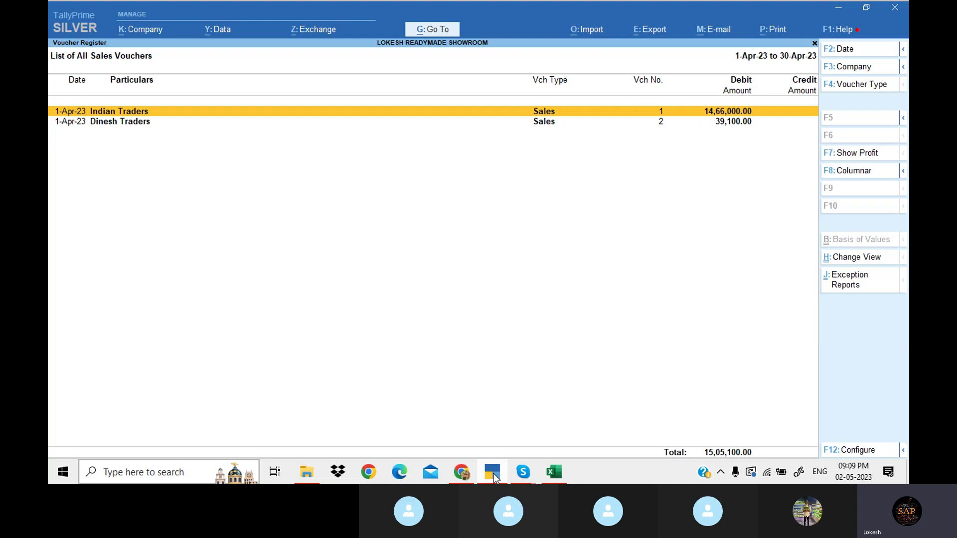
{"action": "key", "text": "Down"}
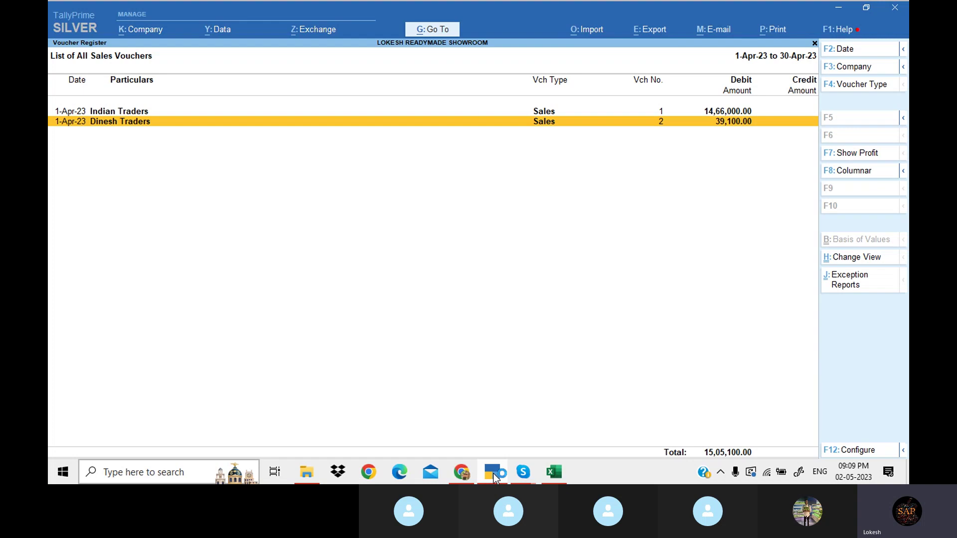
{"action": "key", "text": "Escape"}
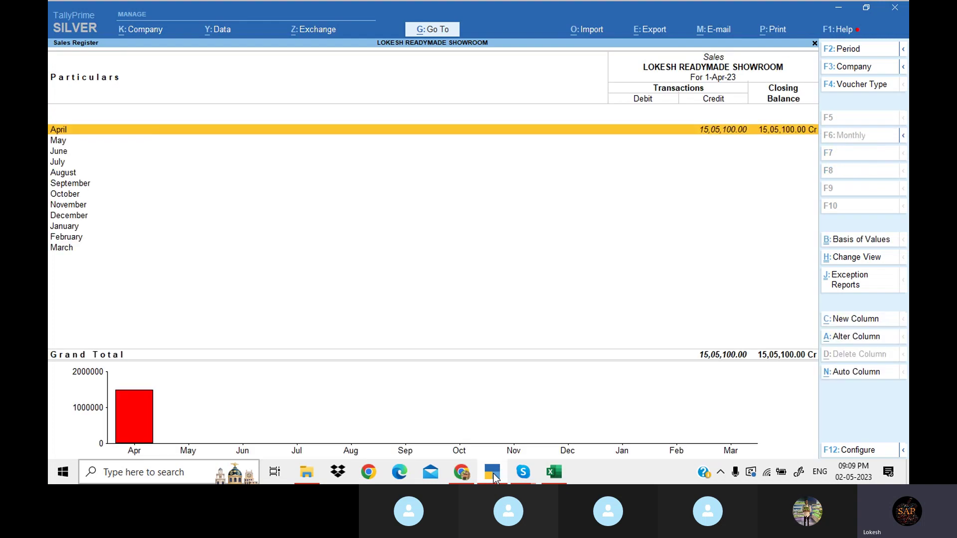
{"action": "key", "text": "Escape"}
- Review the Purchase Register's April purchase vouchers
{"action": "key", "text": "Down"}
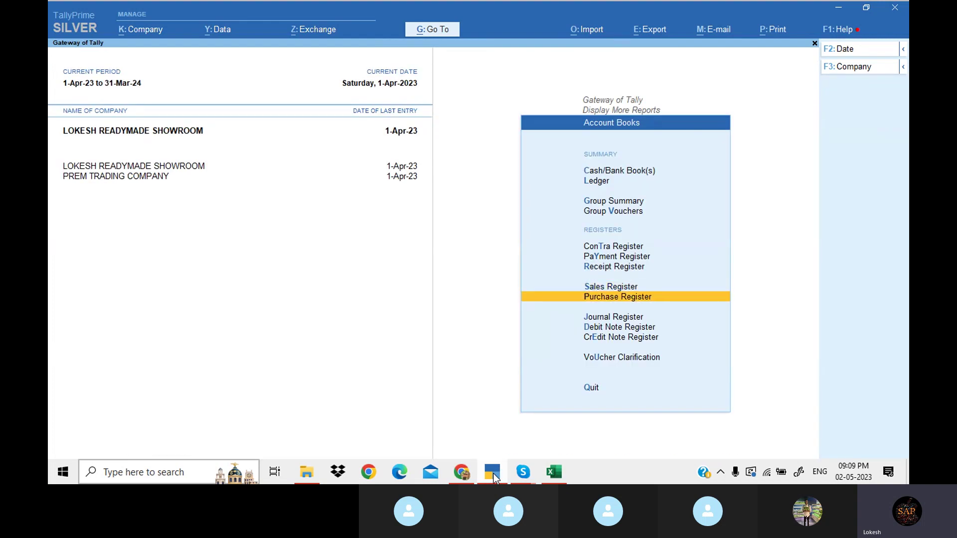
{"action": "key", "text": "Return"}
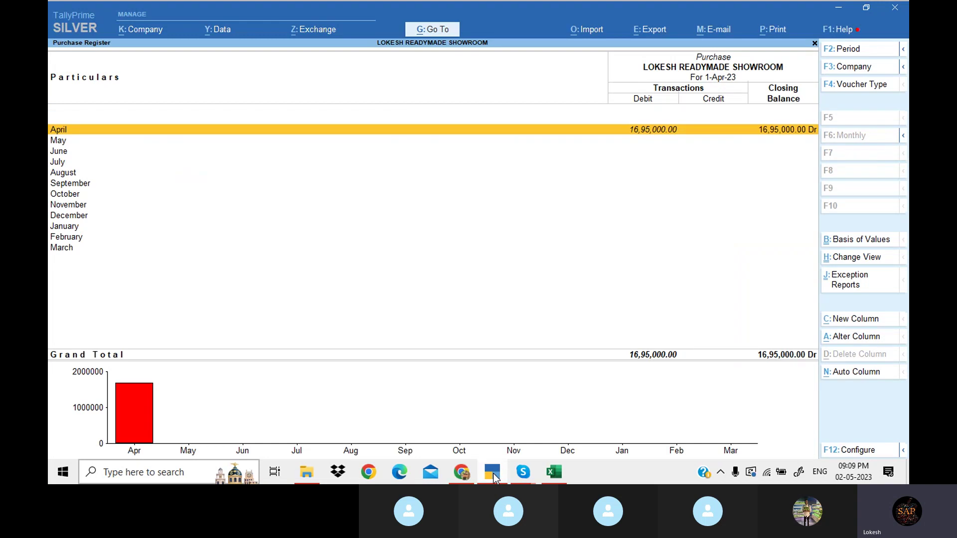
{"action": "key", "text": "Return"}
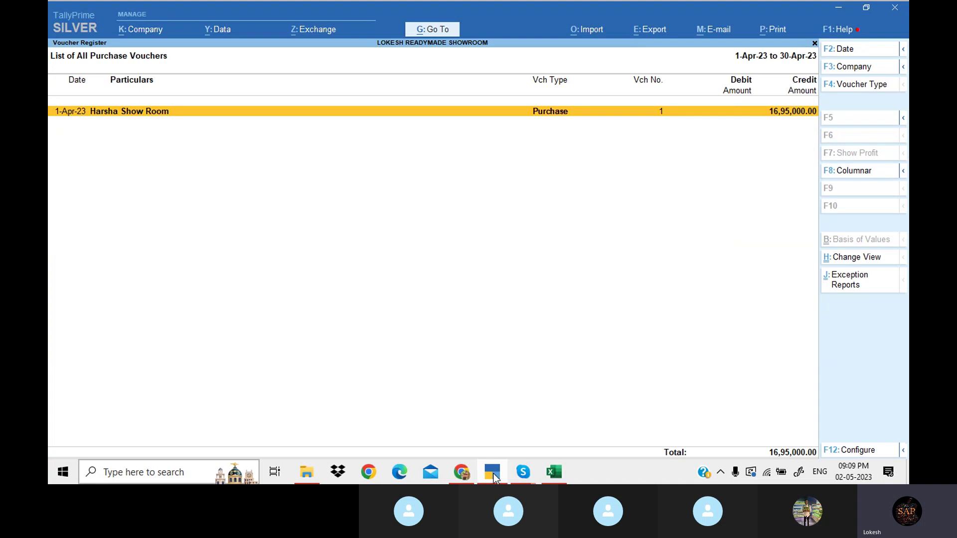
{"action": "key", "text": "Escape"}
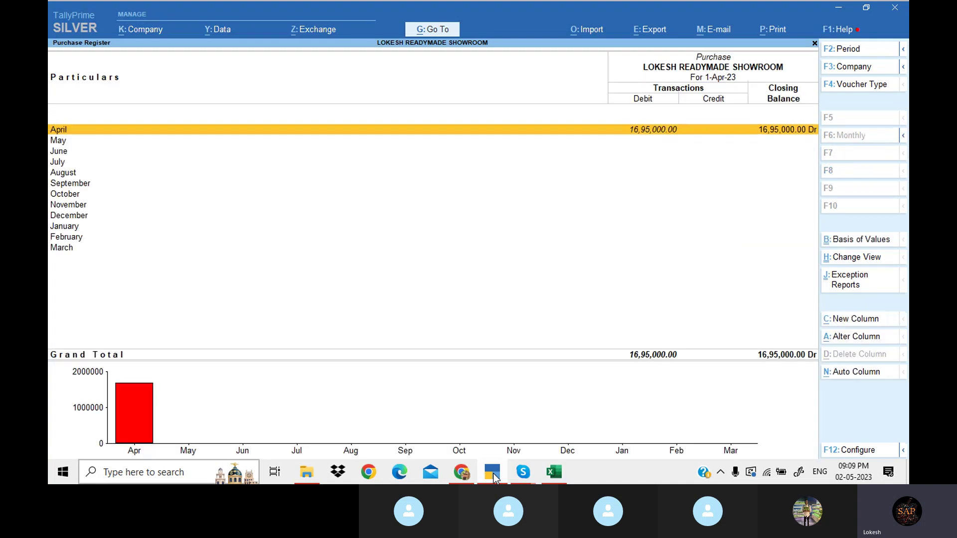
{"action": "key", "text": "Escape"}
- Check the Journal, Debit Note and Credit Note Registers, then return to Display More Reports
{"action": "key", "text": "Down"}
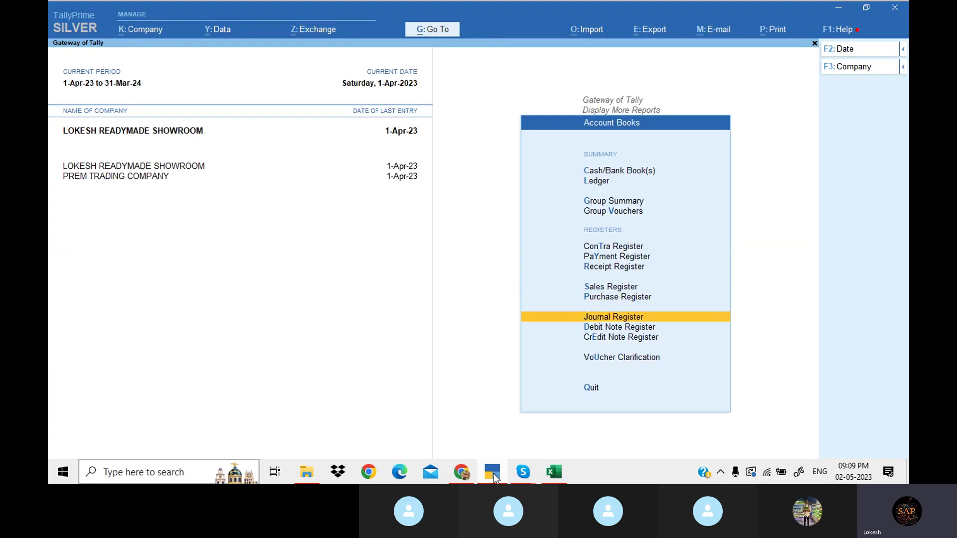
{"action": "key", "text": "Return"}
{"action": "key", "text": "Escape"}
{"action": "key", "text": "Down"}
{"action": "key", "text": "Return"}
{"action": "key", "text": "Escape"}
{"action": "key", "text": "Down"}
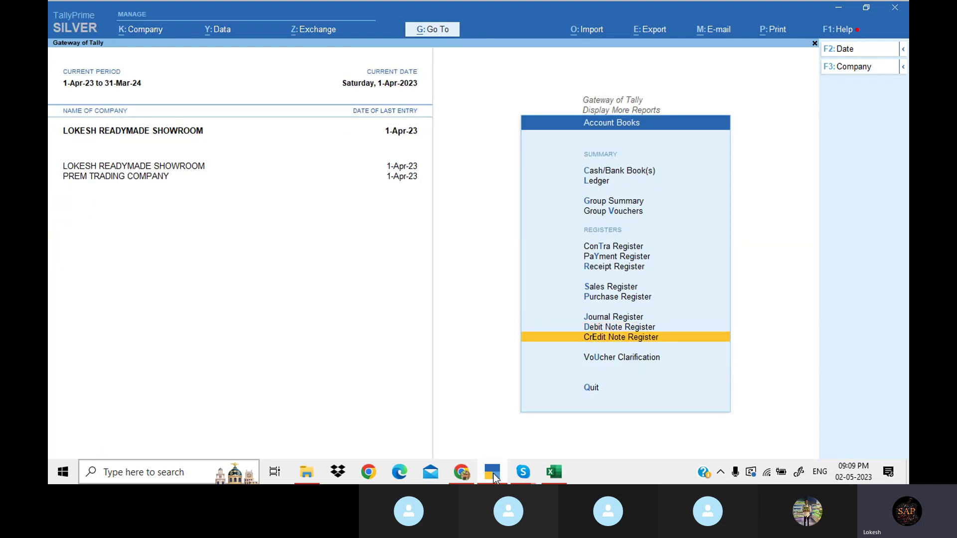
{"action": "key", "text": "Return"}
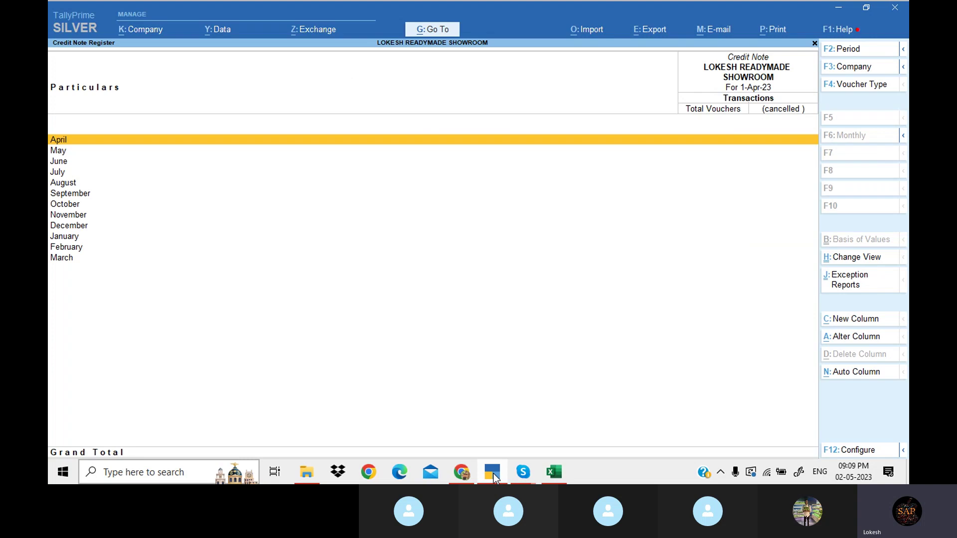
{"action": "key", "text": "Escape"}
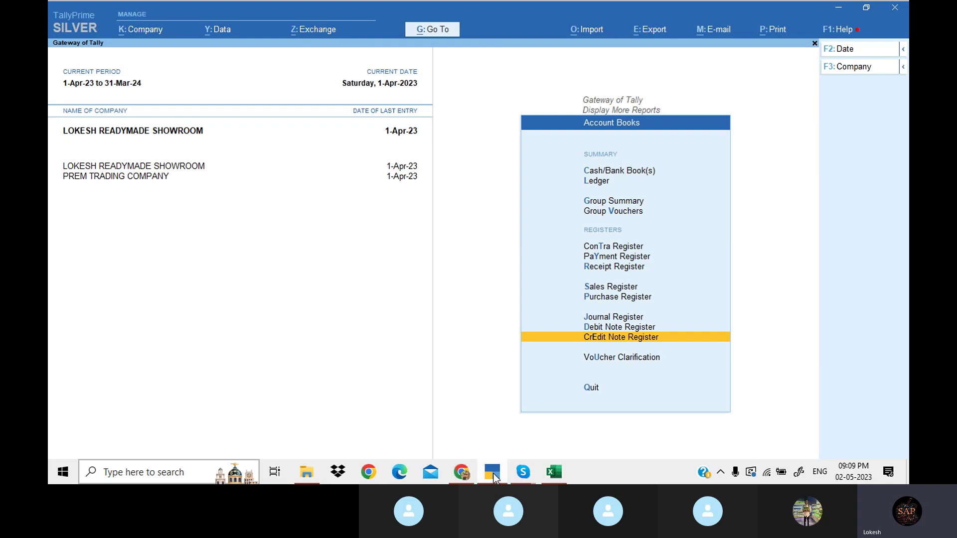
{"action": "key", "text": "Escape"}
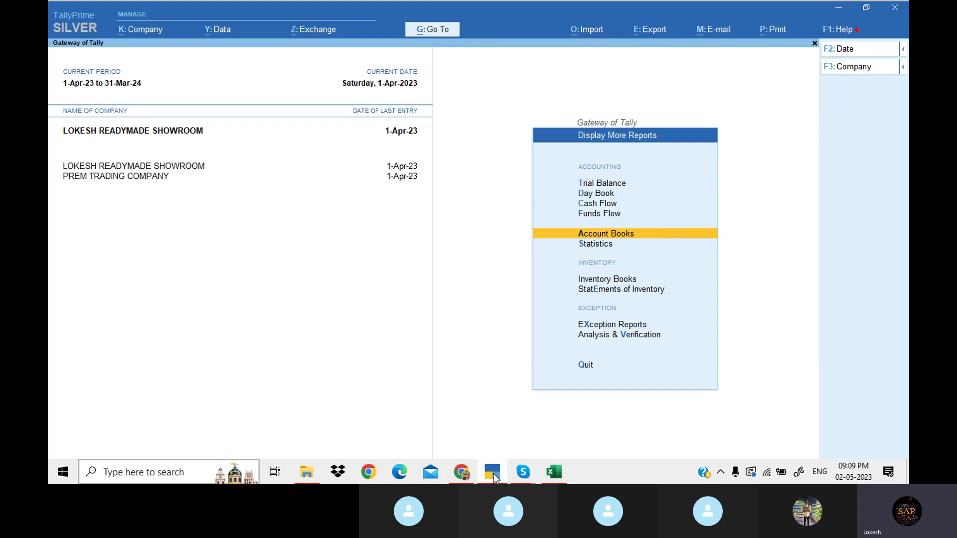
{"action": "key", "text": "Up"}
{"action": "key", "text": "Up"}
{"action": "key", "text": "Up"}
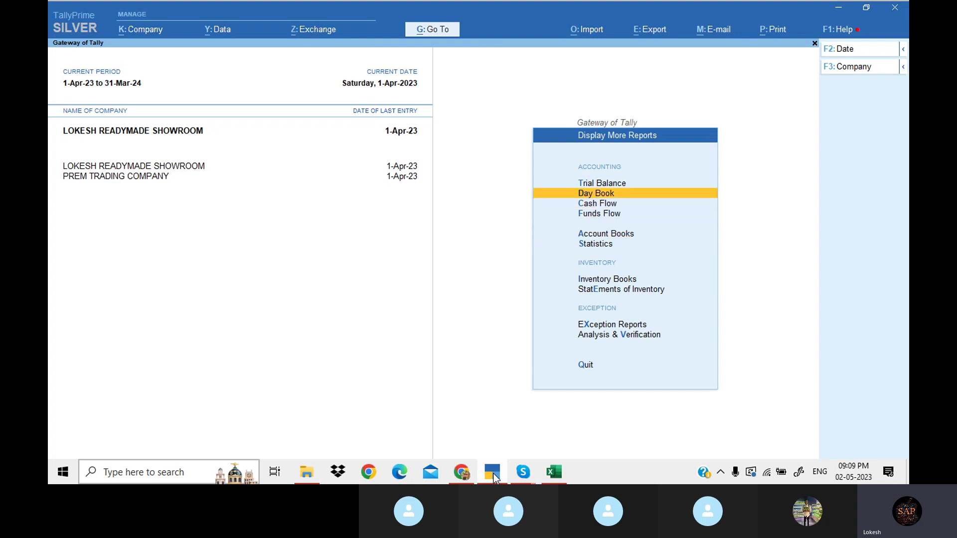
- Look over the Day Book, return to Gateway of Tally, and minimise Tally to show the Skype call
{"action": "key", "text": "Return"}
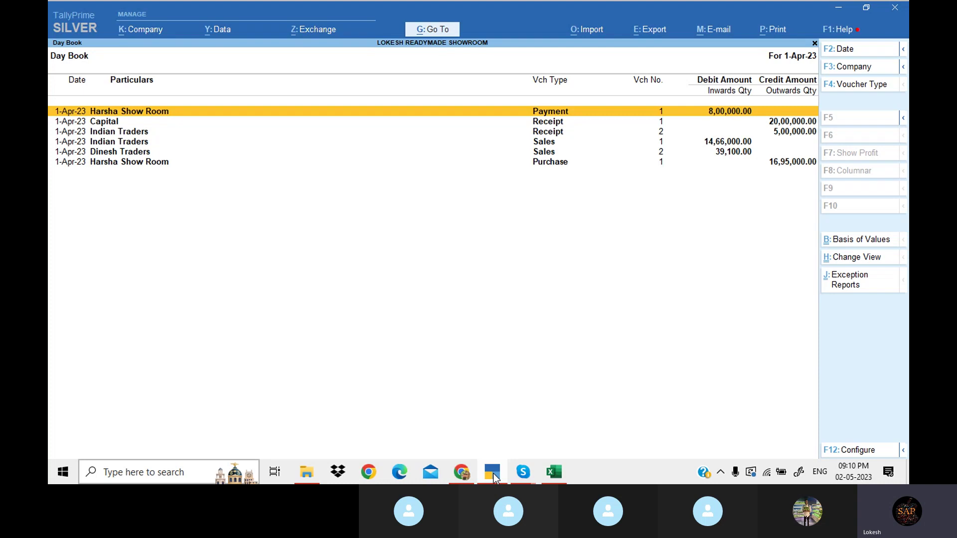
{"action": "key", "text": "Escape"}
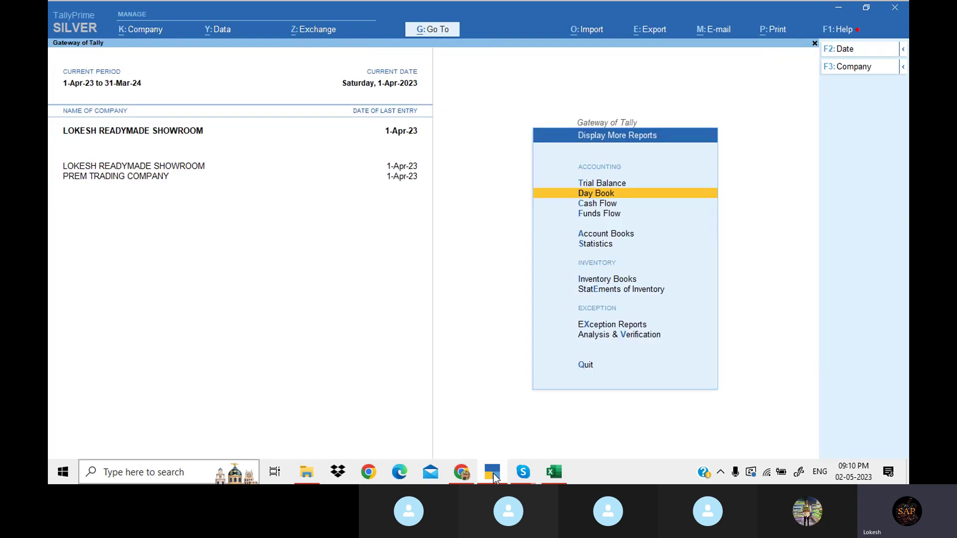
{"action": "key", "text": "Escape"}
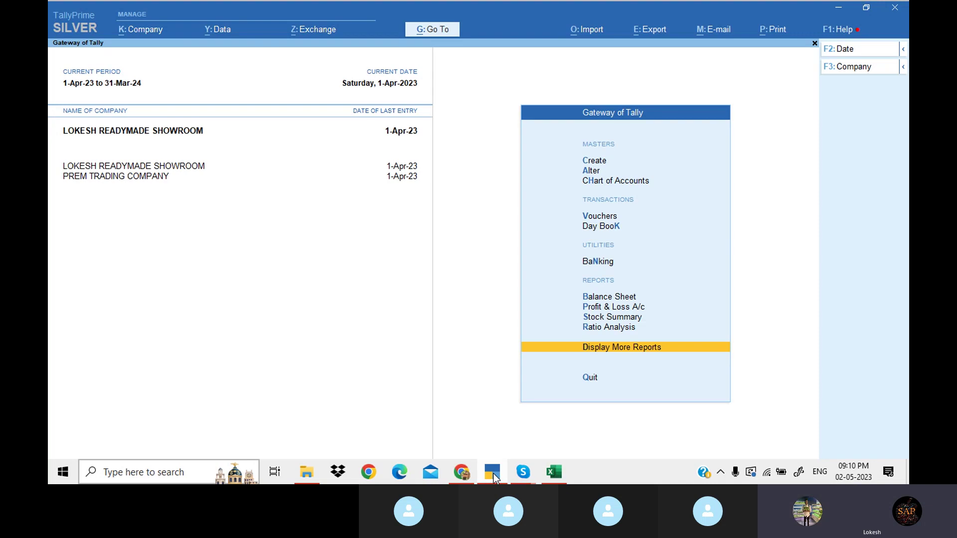
{"action": "left_click", "coordinate": [493, 477]}
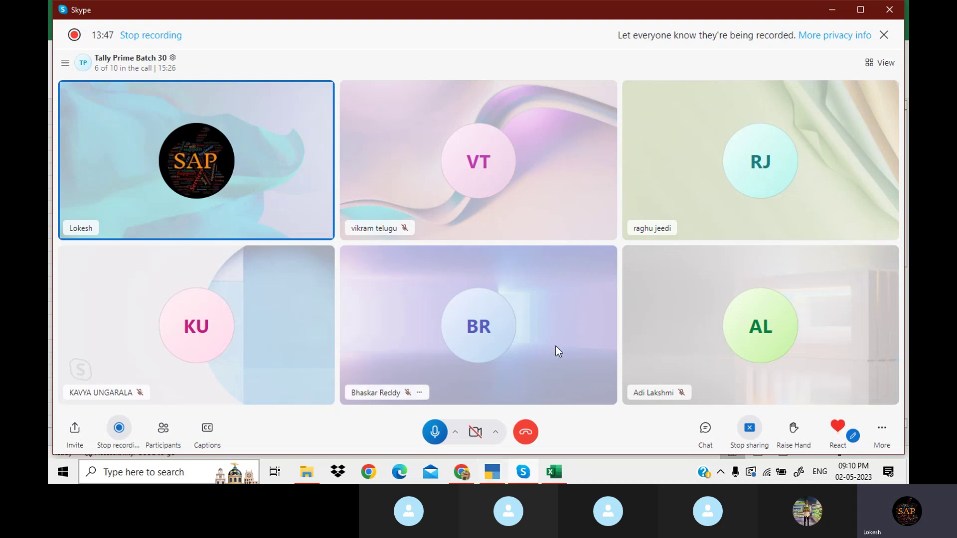
- Show the TrialBal workbook in Excel, then bring TallyPrime's Gateway of Tally back
{"action": "left_click", "coordinate": [557, 476]}
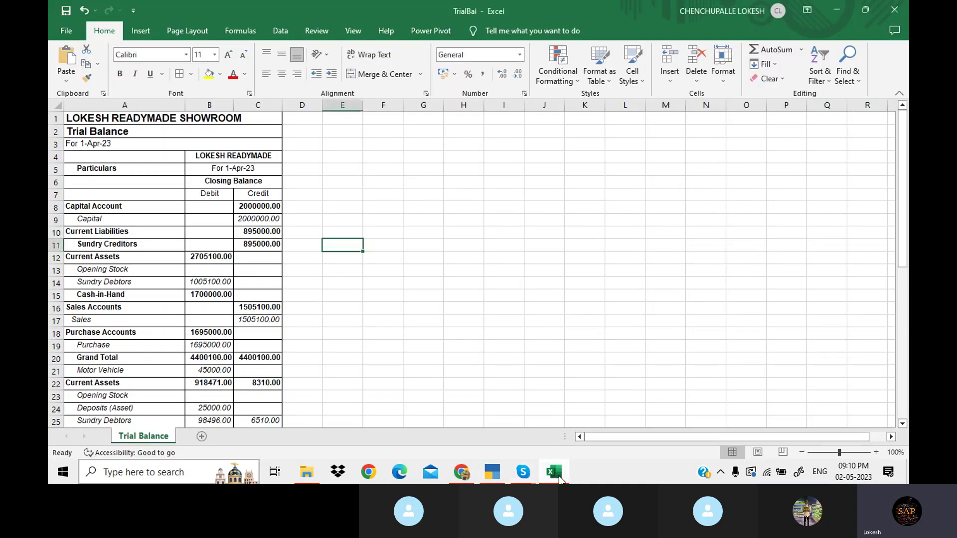
{"action": "left_click", "coordinate": [488, 477]}
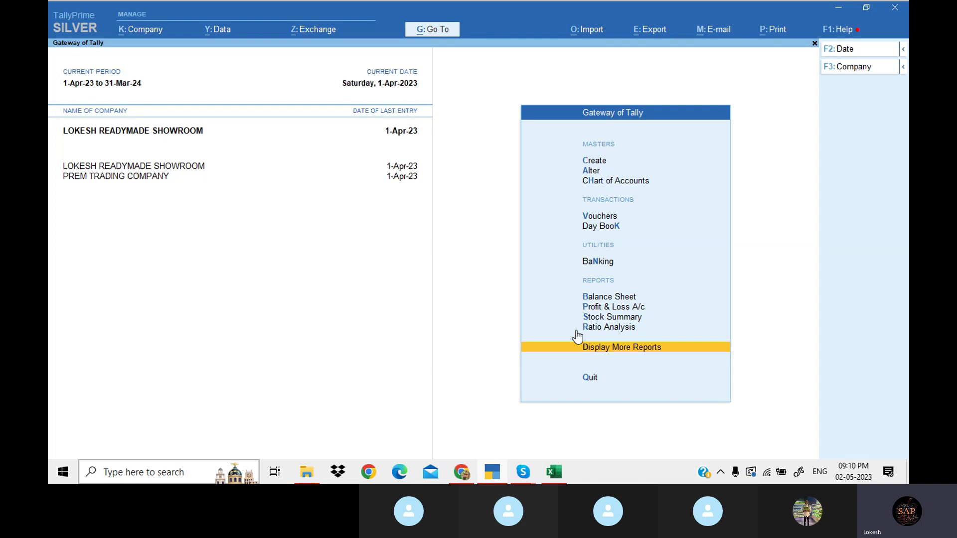
- Confirm the Day Book lists Sales vouchers 1 (Indian Traders) and 2 (Dinesh Traders)
{"action": "key", "text": "Up"}
{"action": "key", "text": "Up"}
{"action": "key", "text": "Up"}
{"action": "key", "text": "Up"}
{"action": "key", "text": "Up"}
{"action": "key", "text": "Up"}
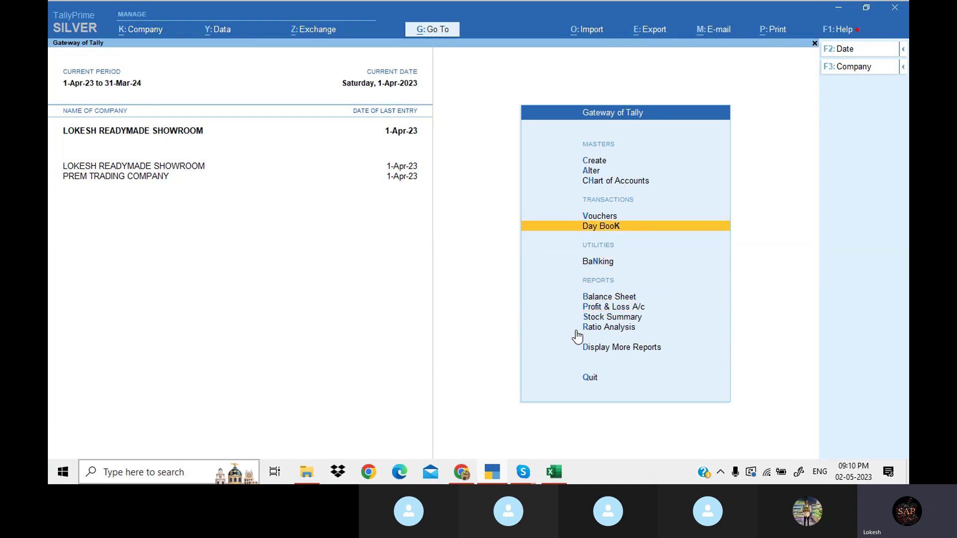
{"action": "key", "text": "Return"}
{"action": "key", "text": "Down"}
{"action": "key", "text": "Down"}
{"action": "key", "text": "Down"}
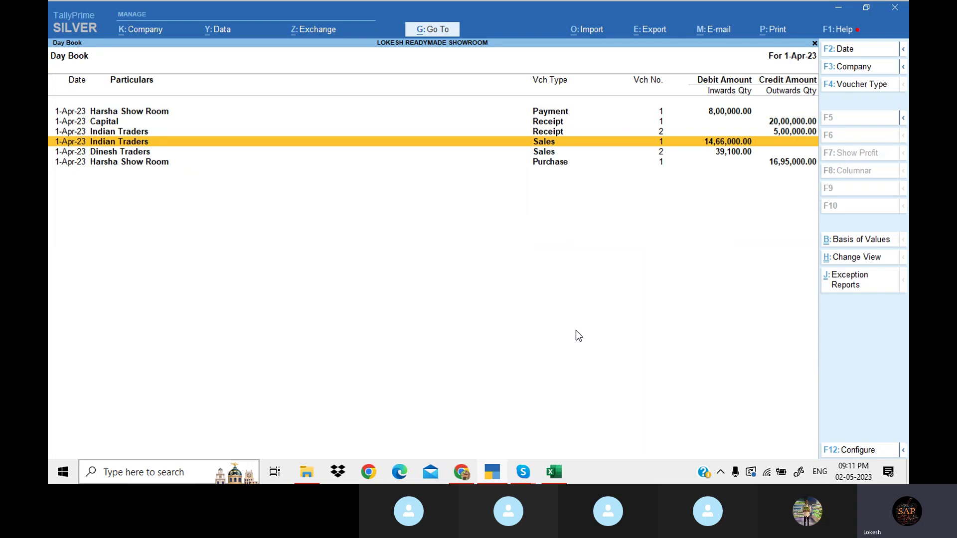
{"action": "key", "text": "Down"}
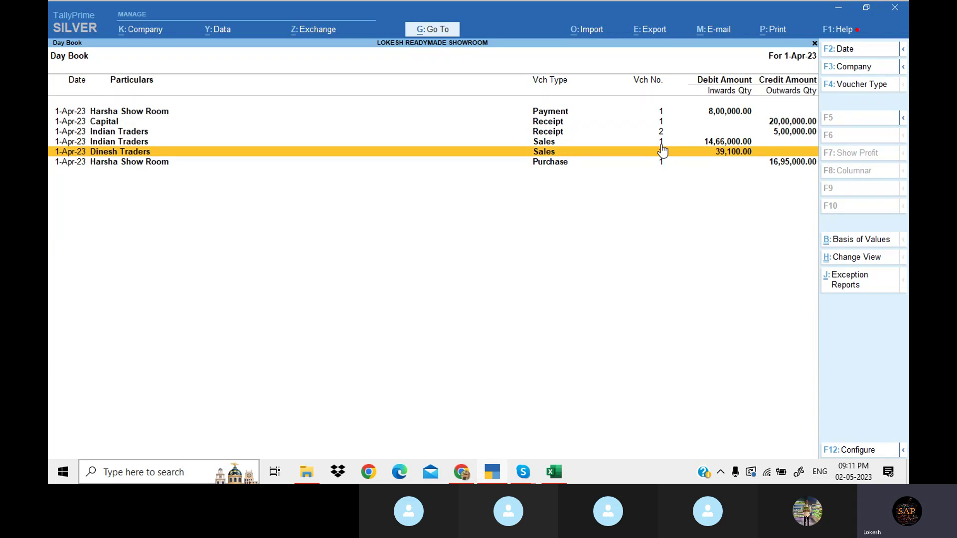
- Start a new Sales voucher for the showroom, numbered 3
{"action": "key", "text": "Escape"}
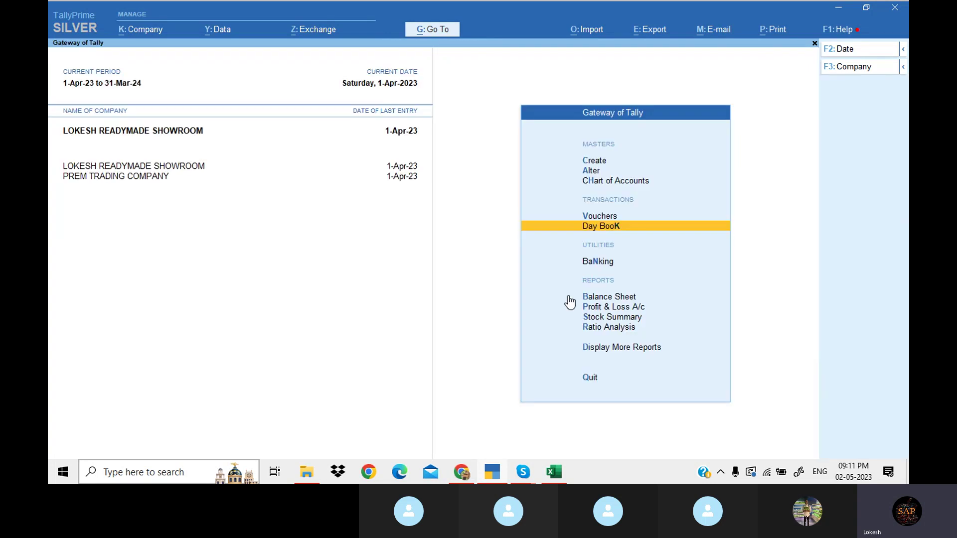
{"action": "key", "text": "Up"}
{"action": "key", "text": "Return"}
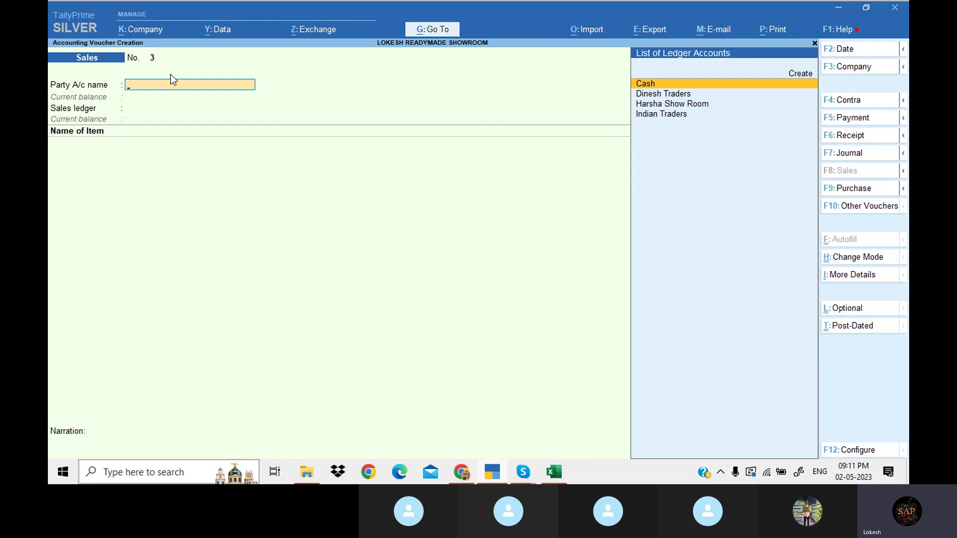
- Quit the unsaved sales voucher and open the Sales voucher type for alteration
{"action": "key", "text": "Escape"}
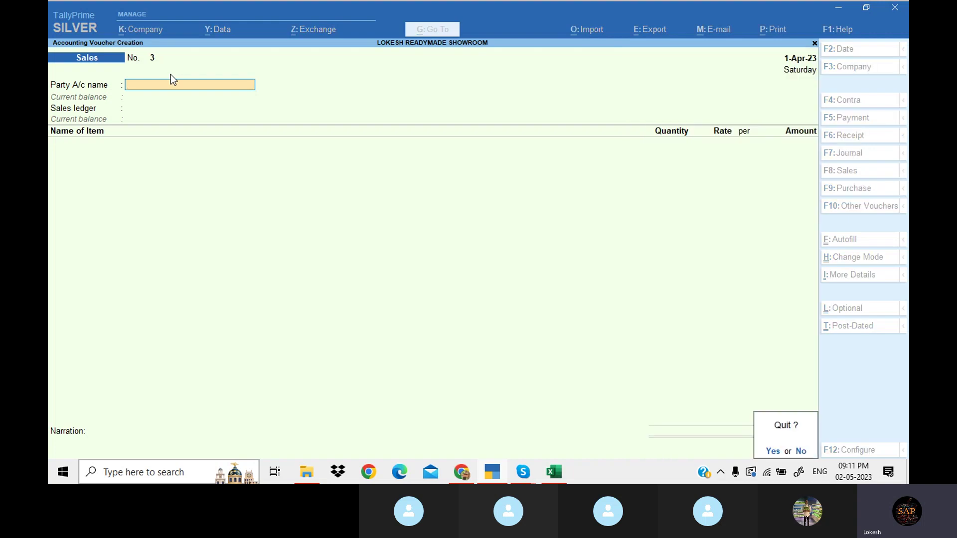
{"action": "key", "text": "y"}
{"action": "key", "text": "Up"}
{"action": "key", "text": "Up"}
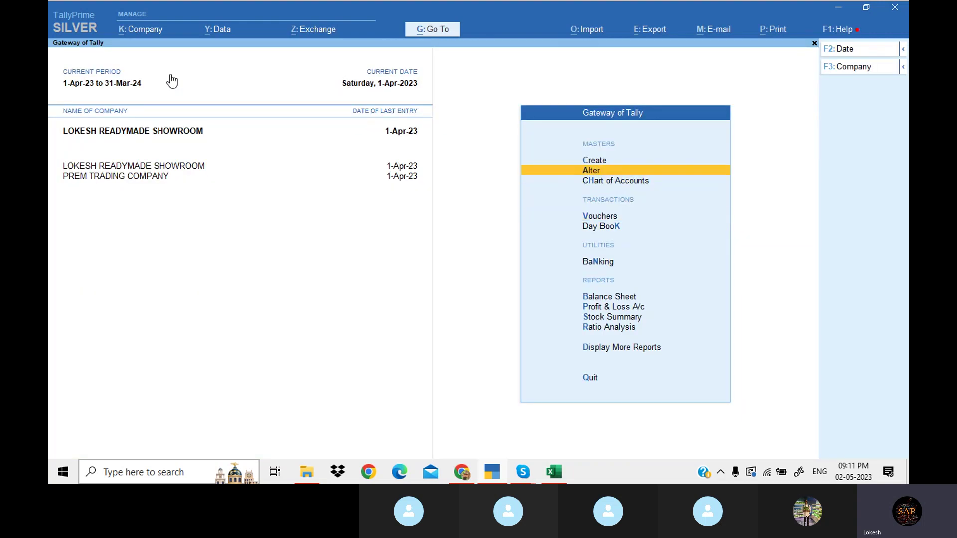
{"action": "key", "text": "Return"}
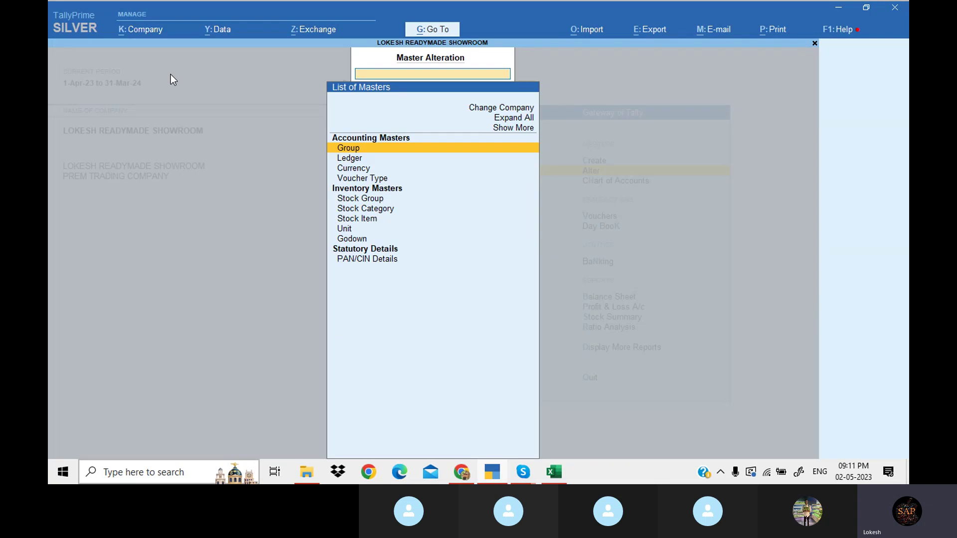
{"action": "key", "text": "Down"}
{"action": "key", "text": "Down"}
{"action": "key", "text": "Down"}
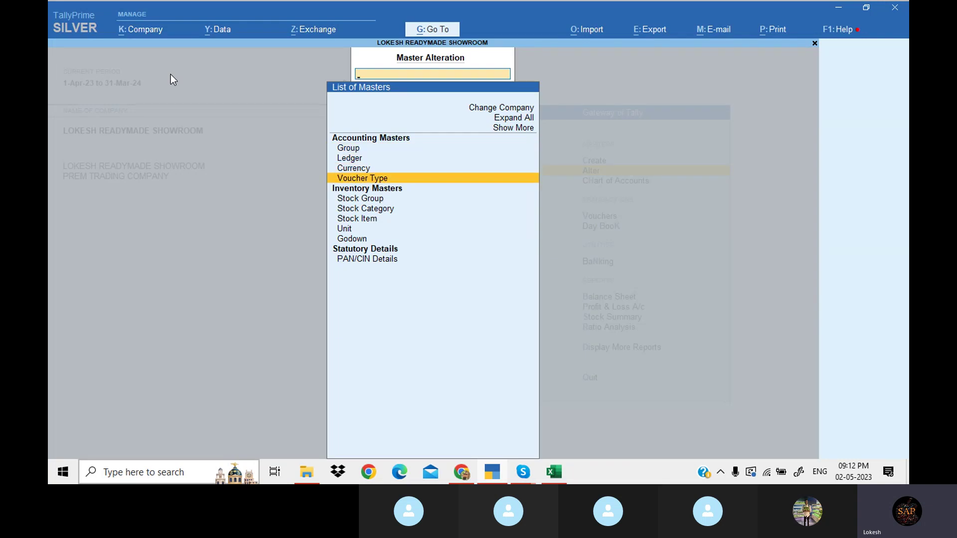
{"action": "key", "text": "Return"}
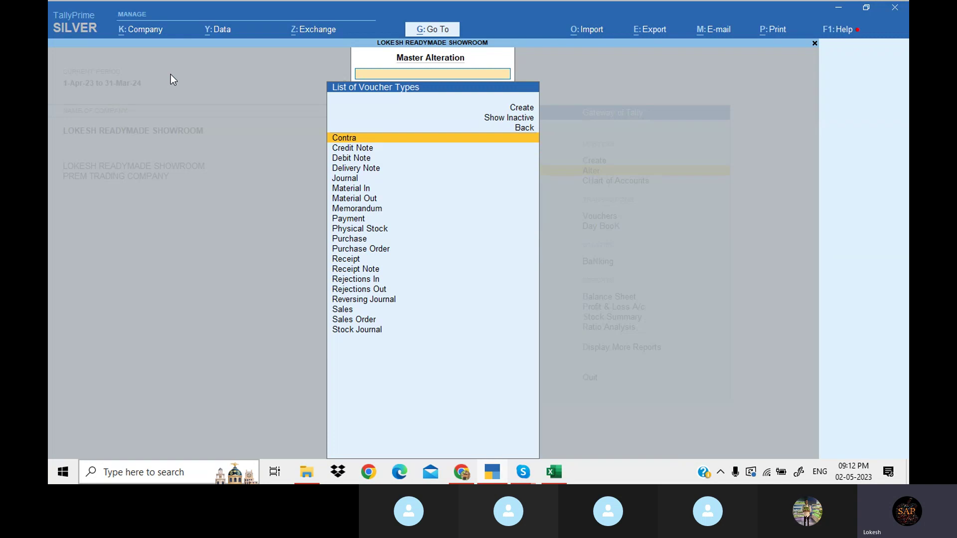
{"action": "type", "text": "sa"}
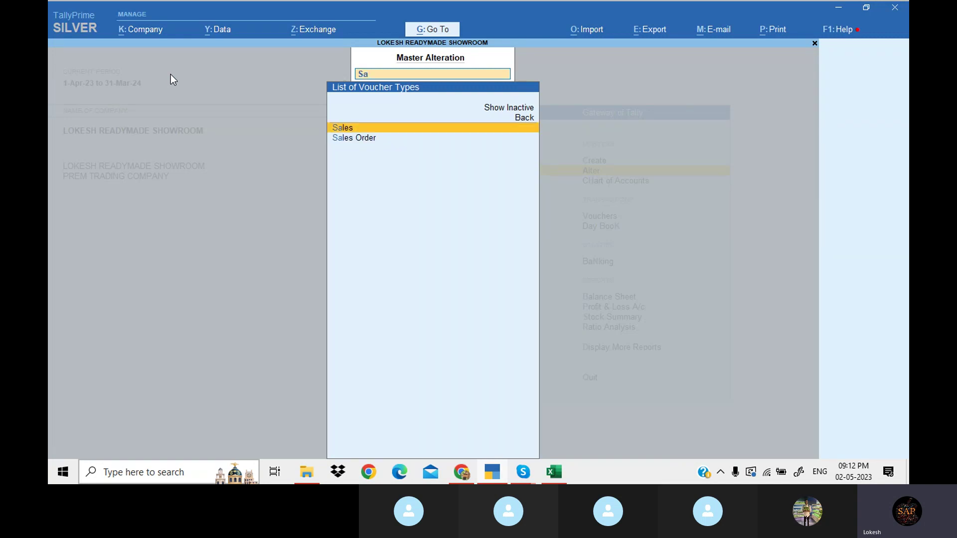
{"action": "key", "text": "Return"}
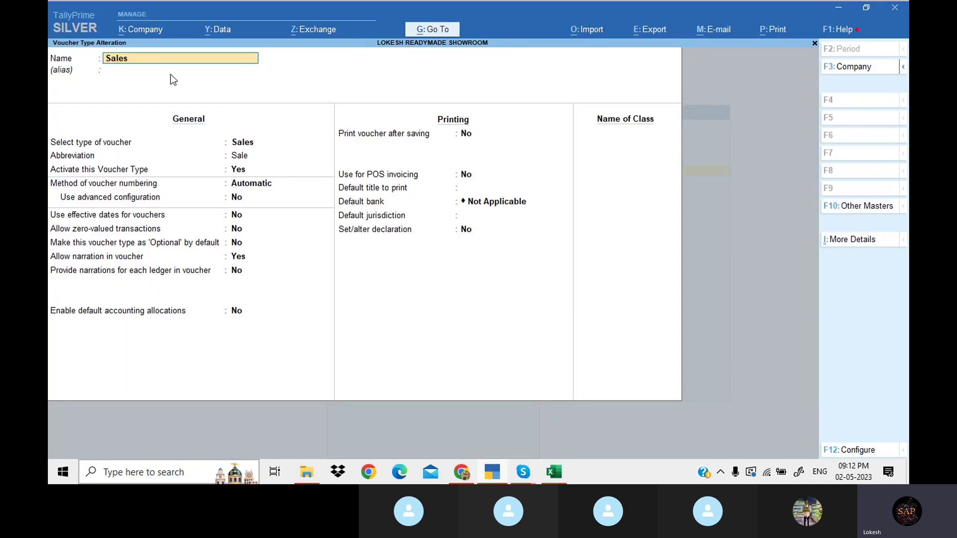
- Set 'Use advanced configuration' to Yes for Sales voucher numbering
{"action": "key", "text": "Return"}
{"action": "key", "text": "Return"}
{"action": "key", "text": "Return"}
{"action": "key", "text": "Return"}
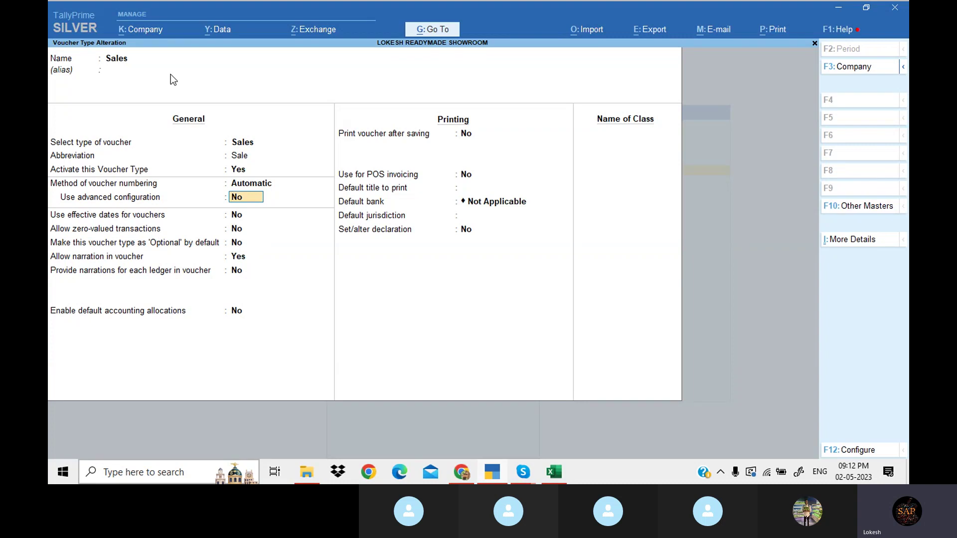
{"action": "type", "text": "y"}
{"action": "key", "text": "Return"}
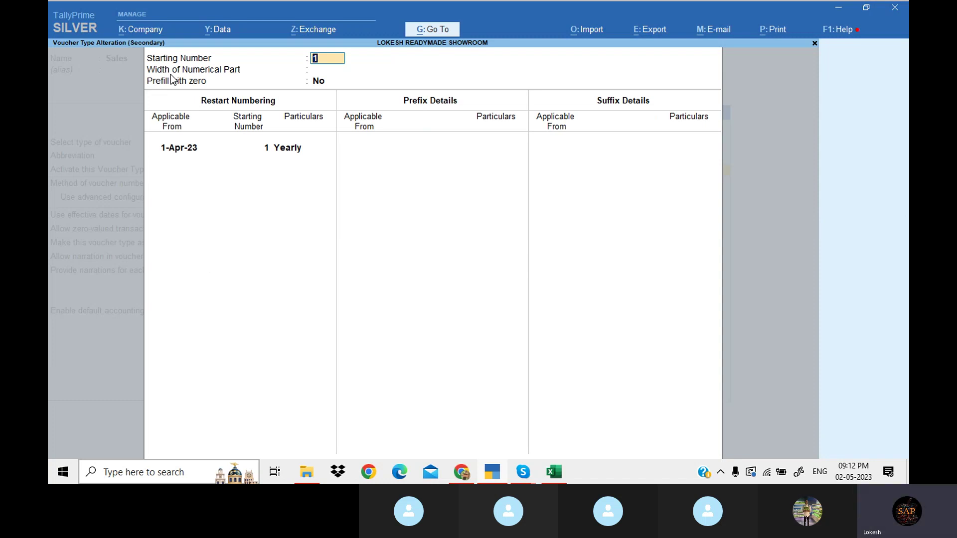
- Set numbering width 3 with zero-fill, restarting yearly at 1 from 1-Apr-23
{"action": "key", "text": "Return"}
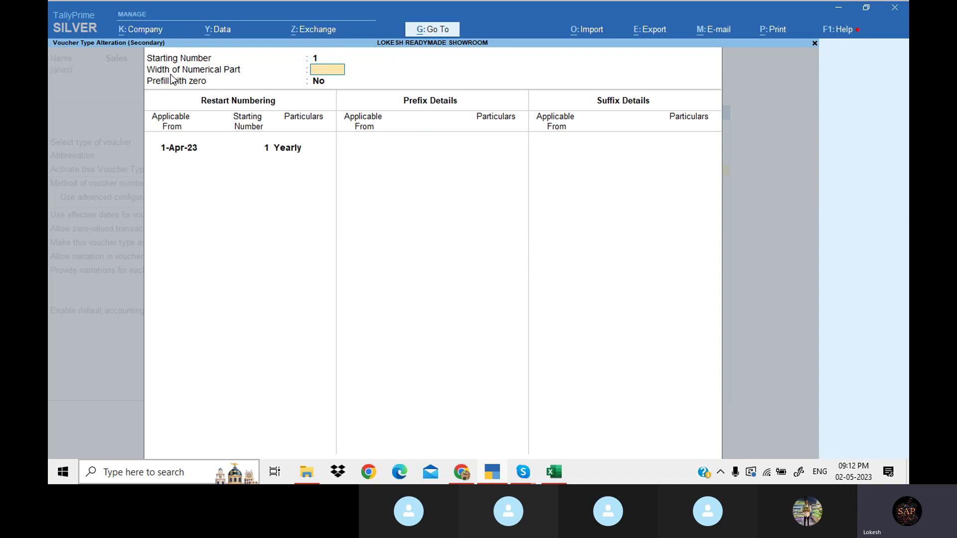
{"action": "type", "text": "3"}
{"action": "key", "text": "Return"}
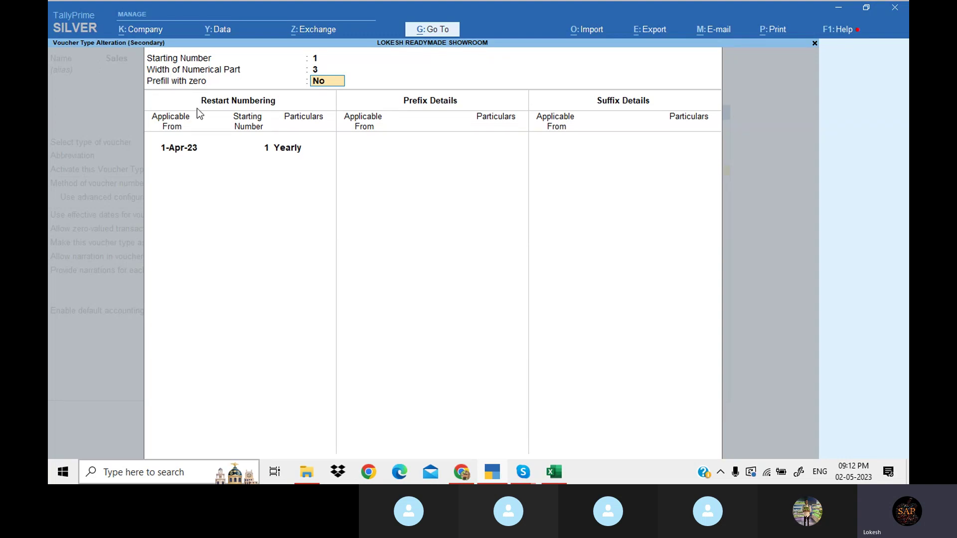
{"action": "type", "text": "y"}
{"action": "key", "text": "Return"}
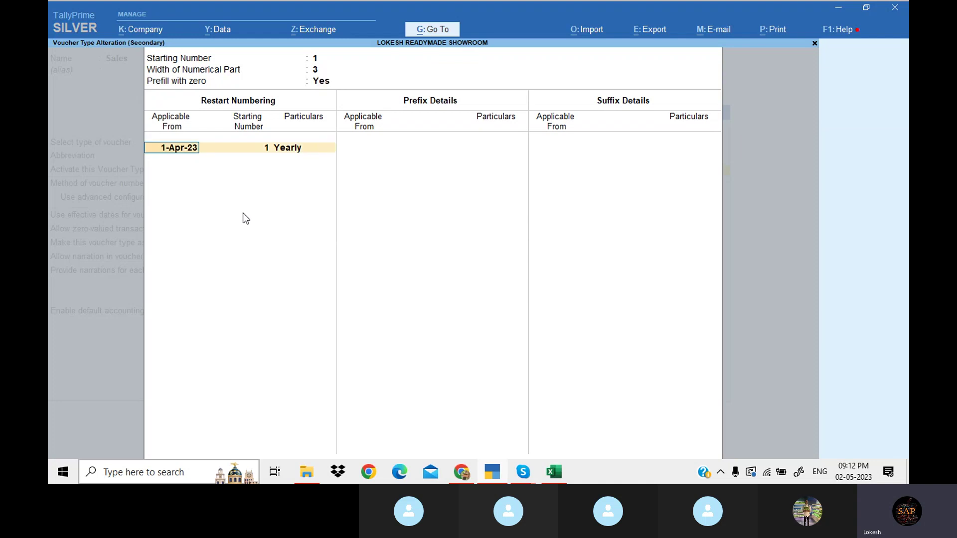
{"action": "key", "text": "Return"}
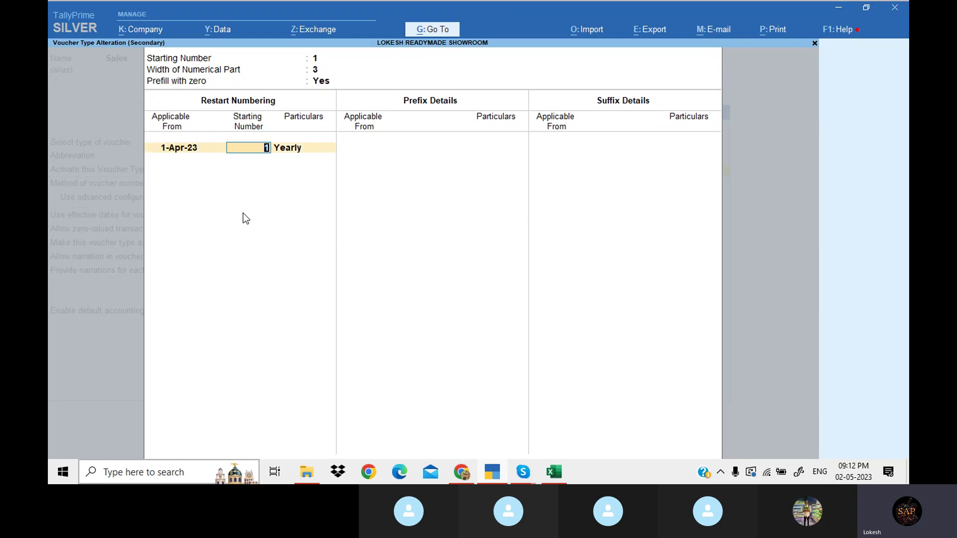
{"action": "key", "text": "Return"}
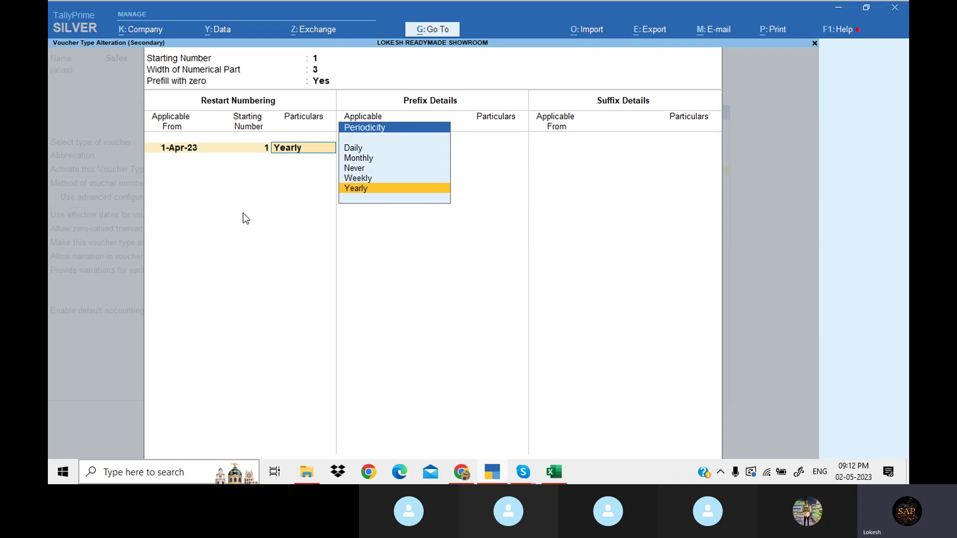
{"action": "key", "text": "Return"}
{"action": "key", "text": "Return"}
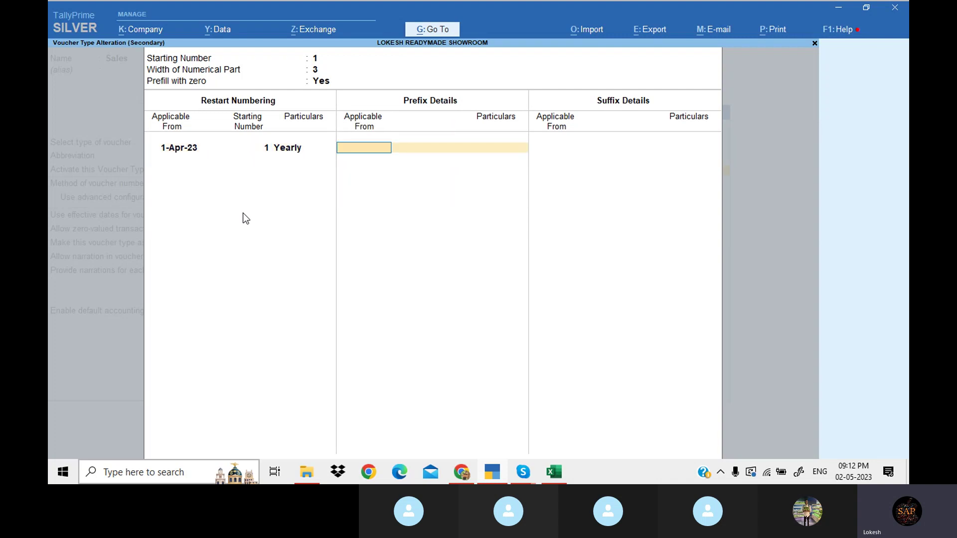
- Add prefix LRS\ and suffix \23-24, both effective 1-Apr-23, and finish numbering details
{"action": "type", "text": "1-4"}
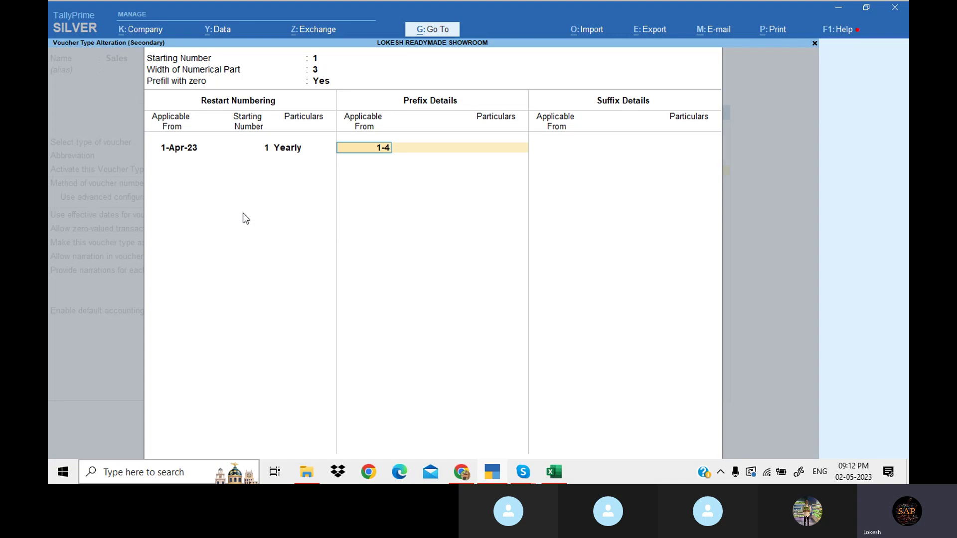
{"action": "key", "text": "Return"}
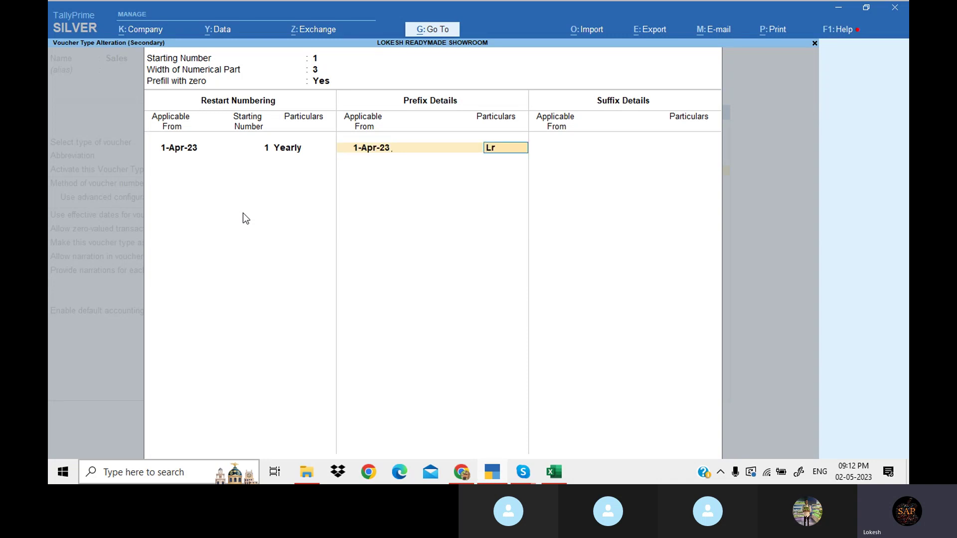
{"action": "key", "text": "BackSpace"}
{"action": "type", "text": "LRS\\"}
{"action": "key", "text": "Return"}
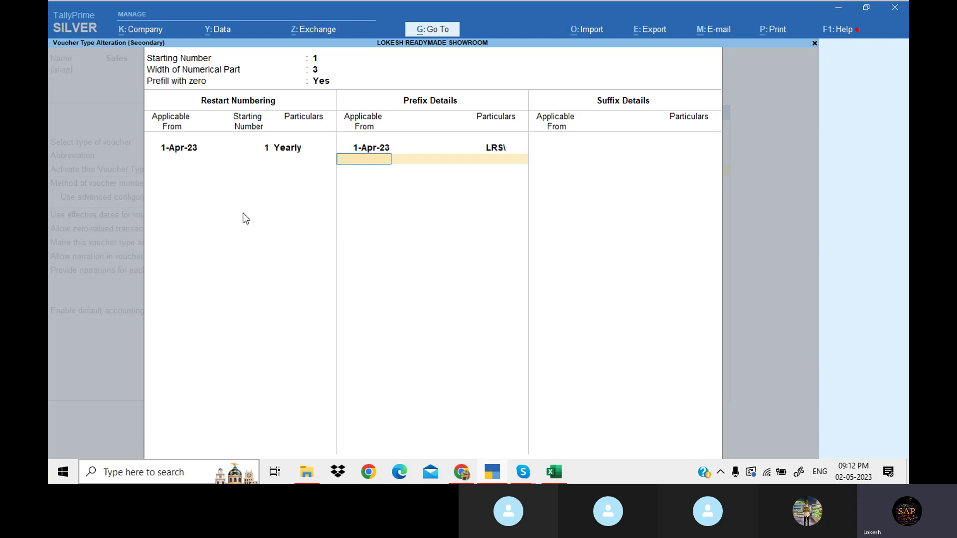
{"action": "key", "text": "Return"}
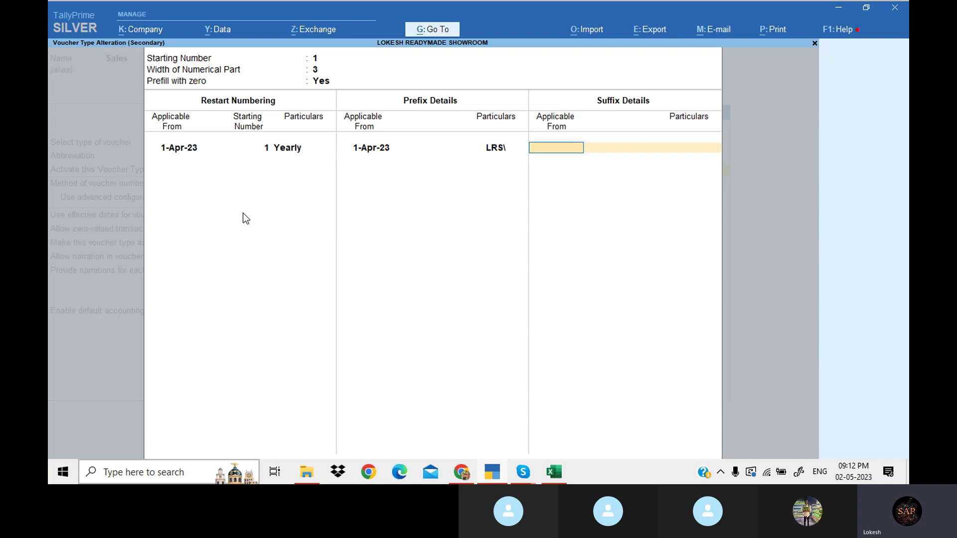
{"action": "type", "text": "1-4"}
{"action": "key", "text": "Return"}
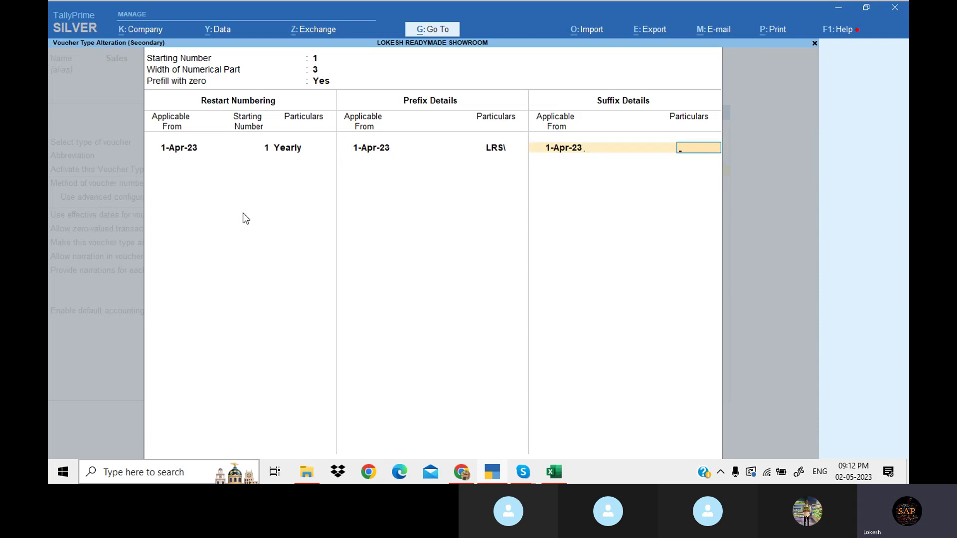
{"action": "type", "text": "\\23-24"}
{"action": "key", "text": "Return"}
{"action": "key", "text": "Return"}
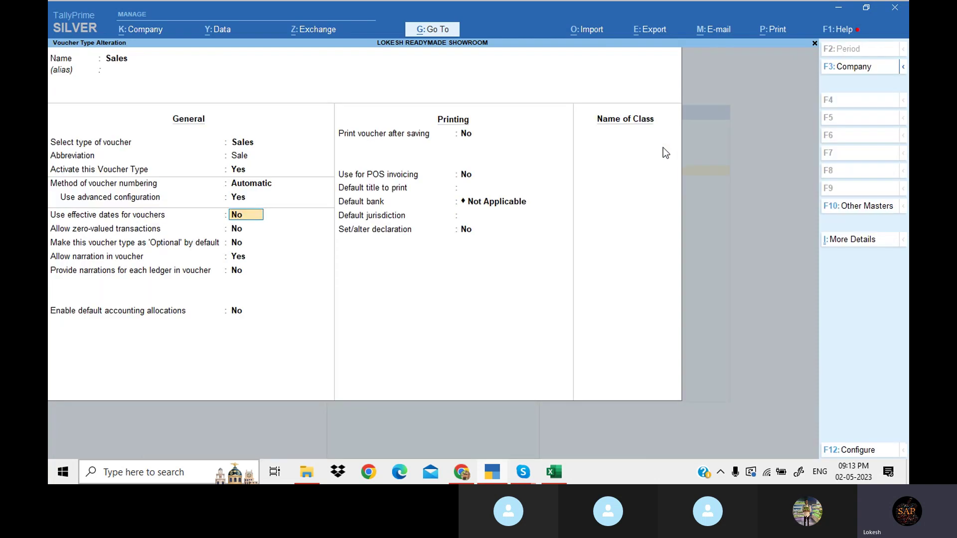
{"action": "key", "text": "Return"}
{"action": "key", "text": "Return"}
{"action": "key", "text": "Return"}
{"action": "key", "text": "Return"}
{"action": "key", "text": "Return"}
{"action": "key", "text": "Return"}
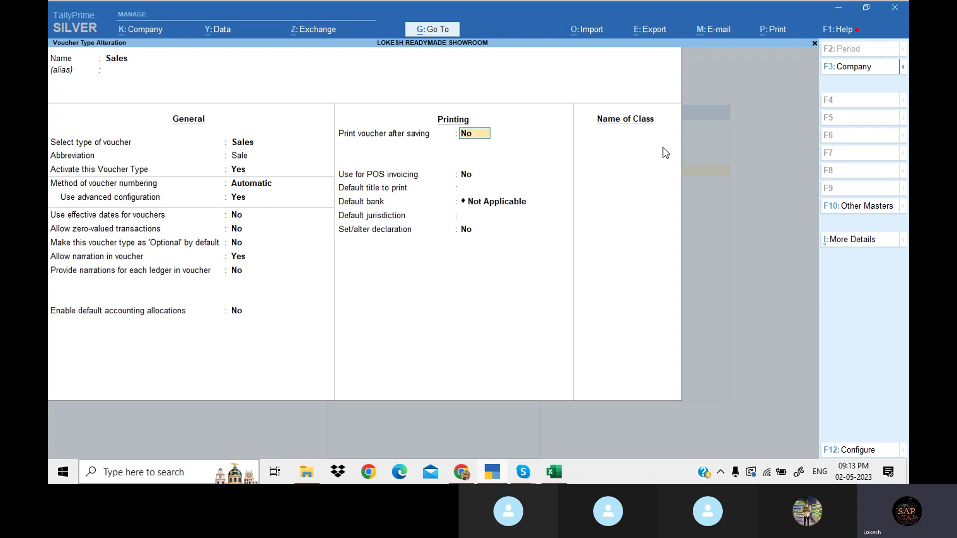
- Save the Sales voucher type changes and return to the Gateway of Tally
{"action": "key", "text": "Return"}
{"action": "key", "text": "Return"}
{"action": "key", "text": "Return"}
{"action": "key", "text": "Return"}
{"action": "key", "text": "Return"}
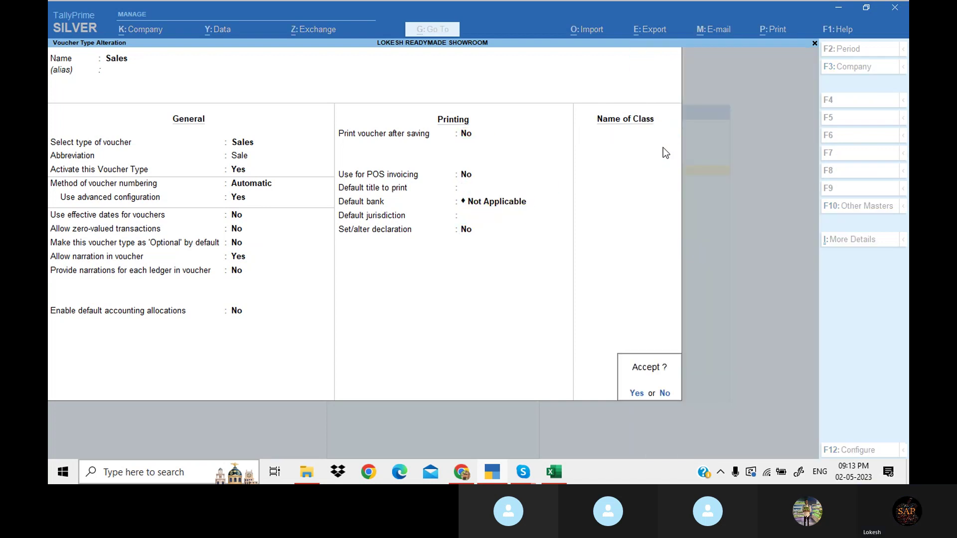
{"action": "key", "text": "Return"}
{"action": "key", "text": "Escape"}
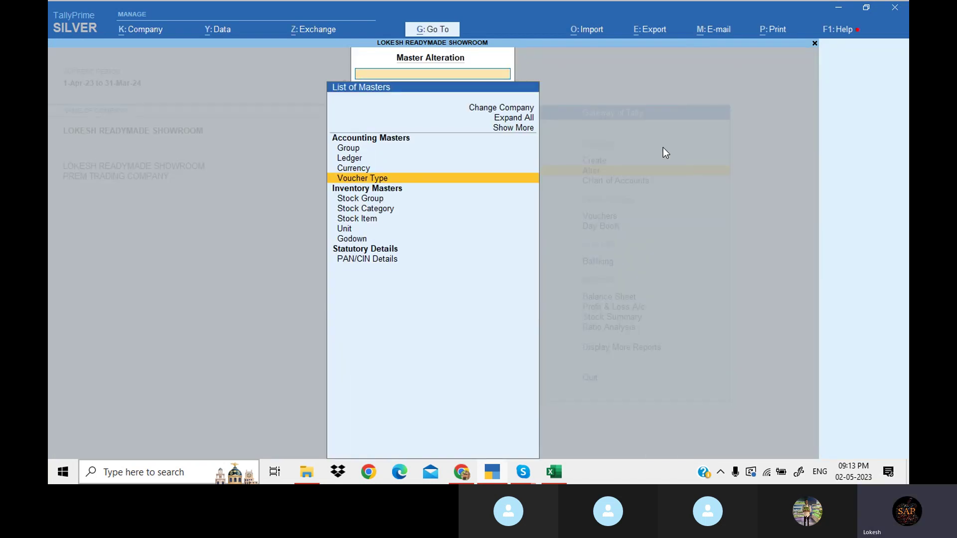
{"action": "key", "text": "Escape"}
- Check that the Day Book lists sales LRS\001\23-24 and LRS\002\23-24, then close it
{"action": "key", "text": "Down"}
{"action": "key", "text": "Down"}
{"action": "key", "text": "Down"}
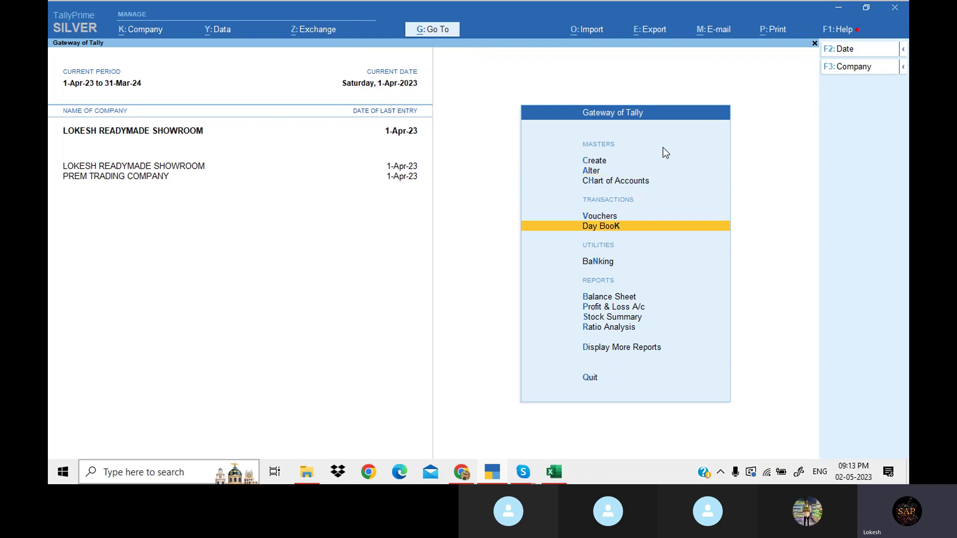
{"action": "key", "text": "Return"}
{"action": "key", "text": "Down"}
{"action": "key", "text": "Down"}
{"action": "key", "text": "Down"}
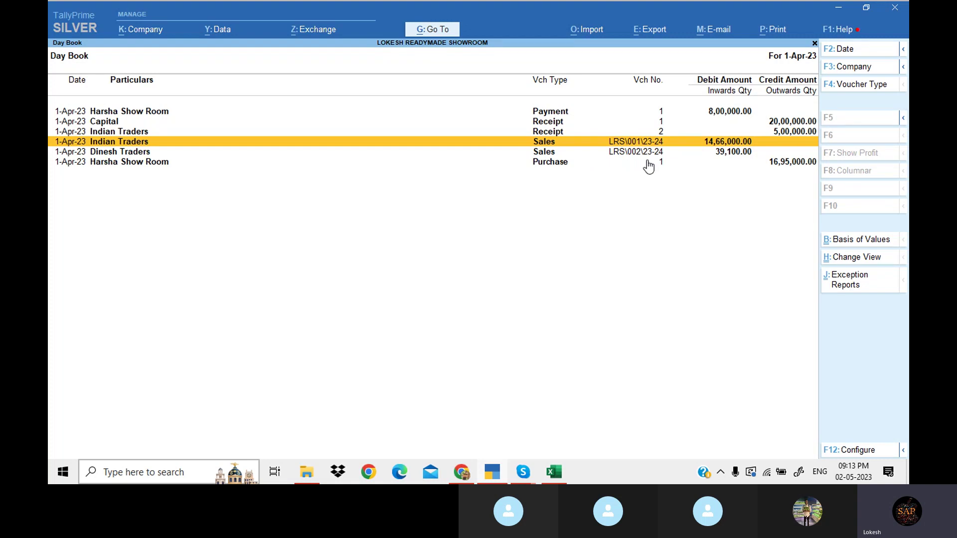
{"action": "key", "text": "Escape"}
- Start a new Sales voucher with Dinesh Traders as the party, skipping dispatch details
{"action": "key", "text": "Up"}
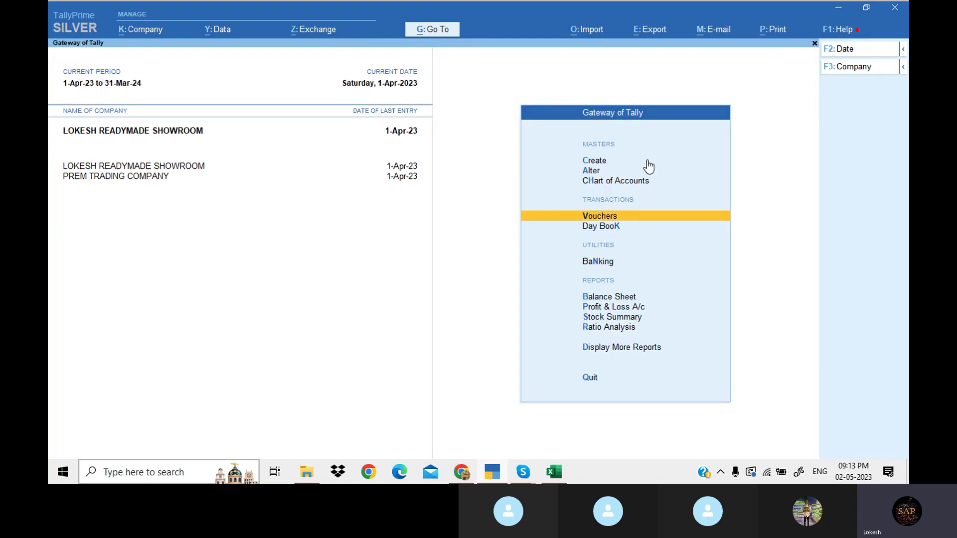
{"action": "key", "text": "Return"}
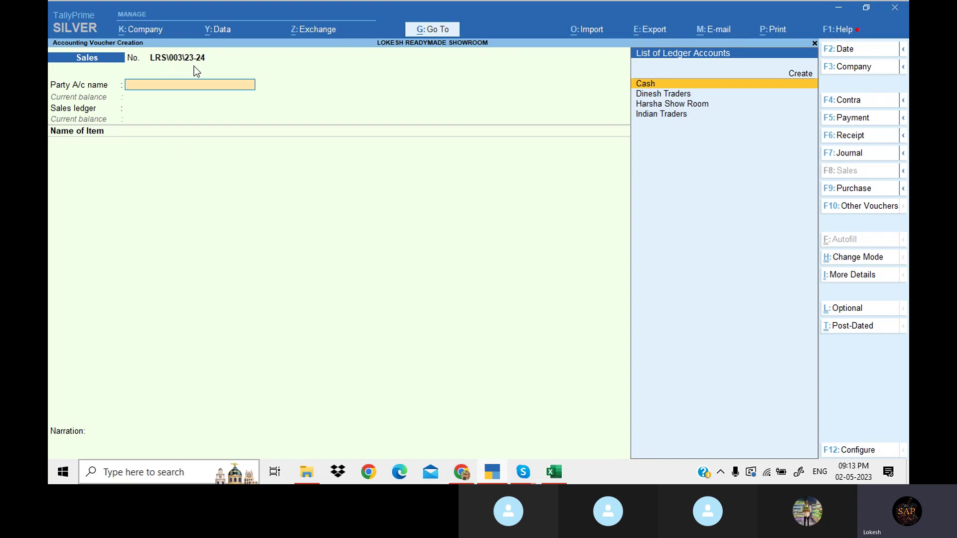
{"action": "key", "text": "Down"}
{"action": "key", "text": "Return"}
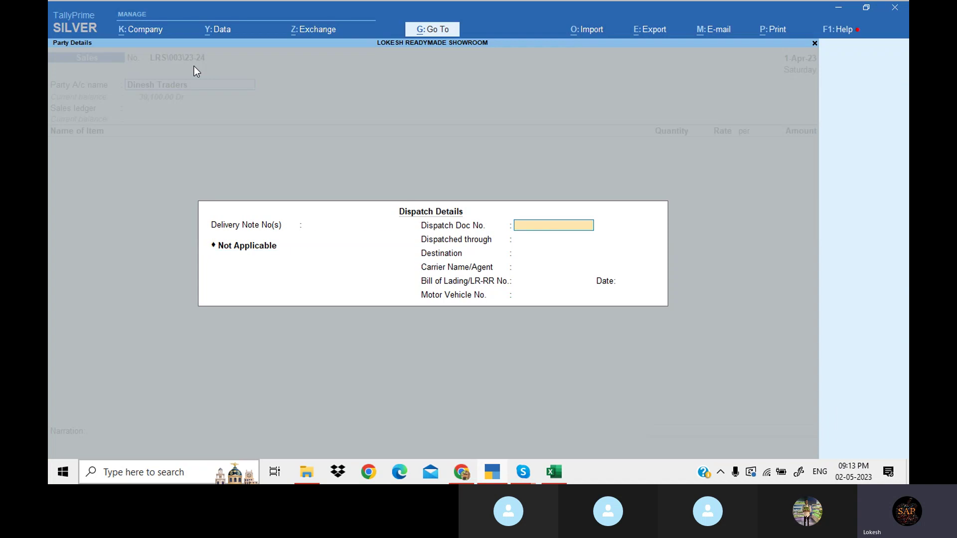
{"action": "key", "text": "Return"}
{"action": "key", "text": "Return"}
{"action": "key", "text": "Return"}
{"action": "key", "text": "Return"}
{"action": "key", "text": "Return"}
{"action": "key", "text": "Return"}
{"action": "key", "text": "Return"}
{"action": "key", "text": "Return"}
{"action": "key", "text": "Return"}
{"action": "key", "text": "Return"}
{"action": "key", "text": "Return"}
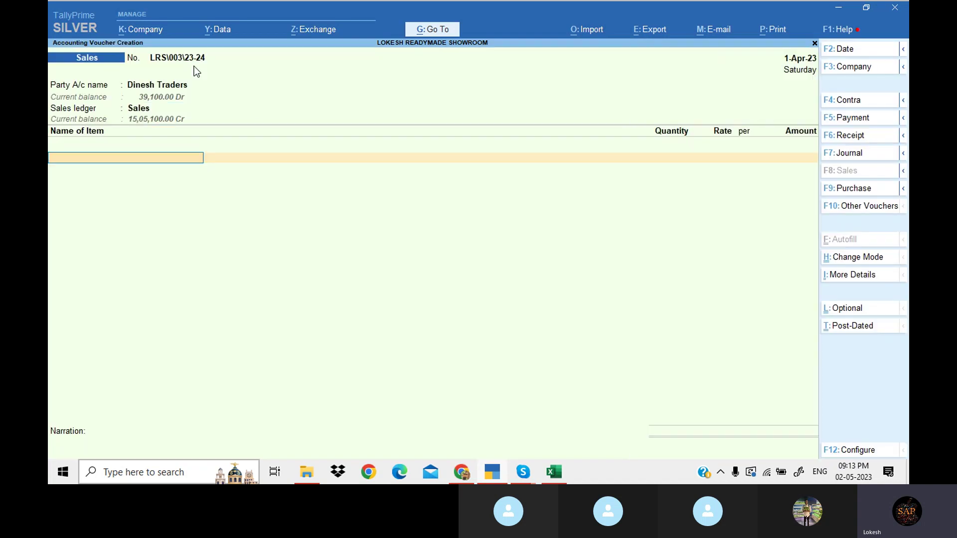
- Add Bata Shoes as the first item, 1 bx, tracking number Not Applicable
{"action": "key", "text": "Return"}
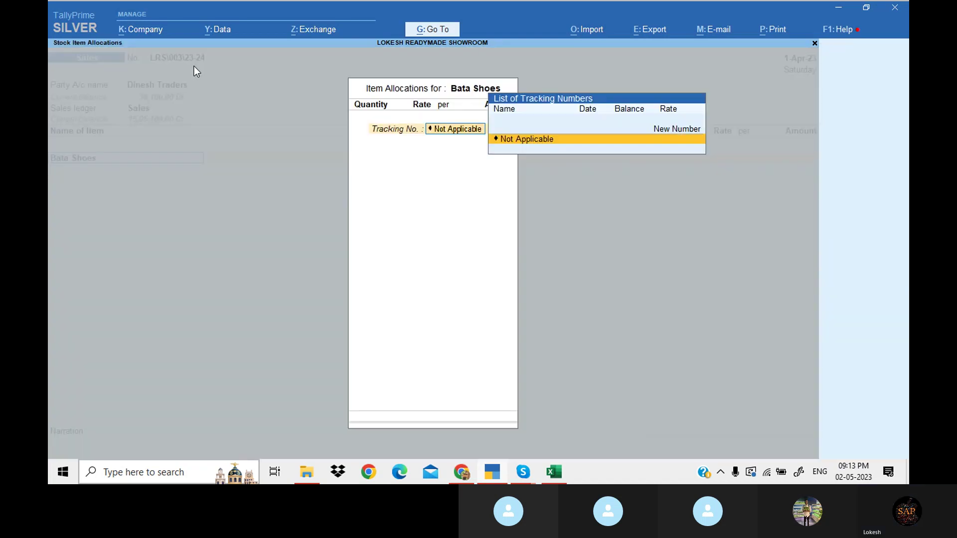
{"action": "key", "text": "Return"}
{"action": "type", "text": "1"}
{"action": "key", "text": "Return"}
{"action": "key", "text": "Return"}
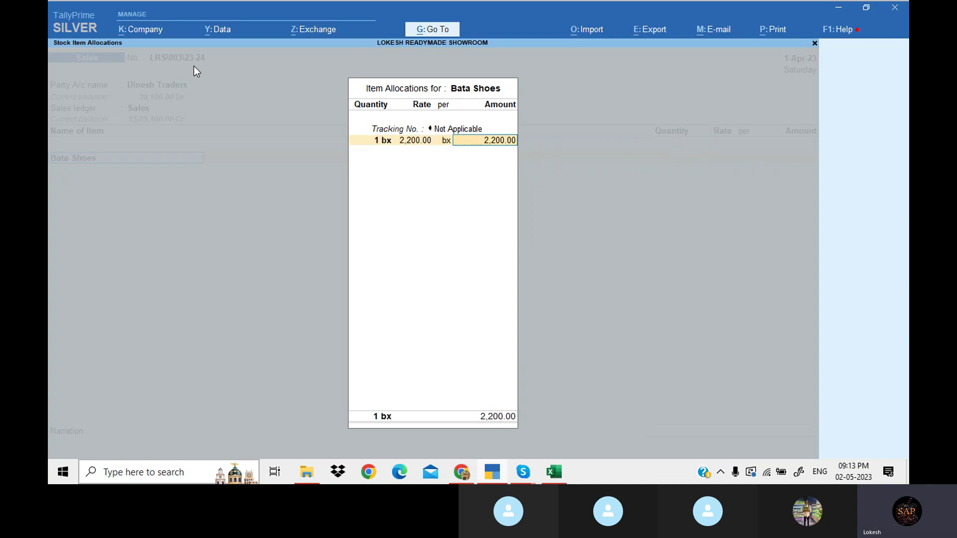
{"action": "key", "text": "Return"}
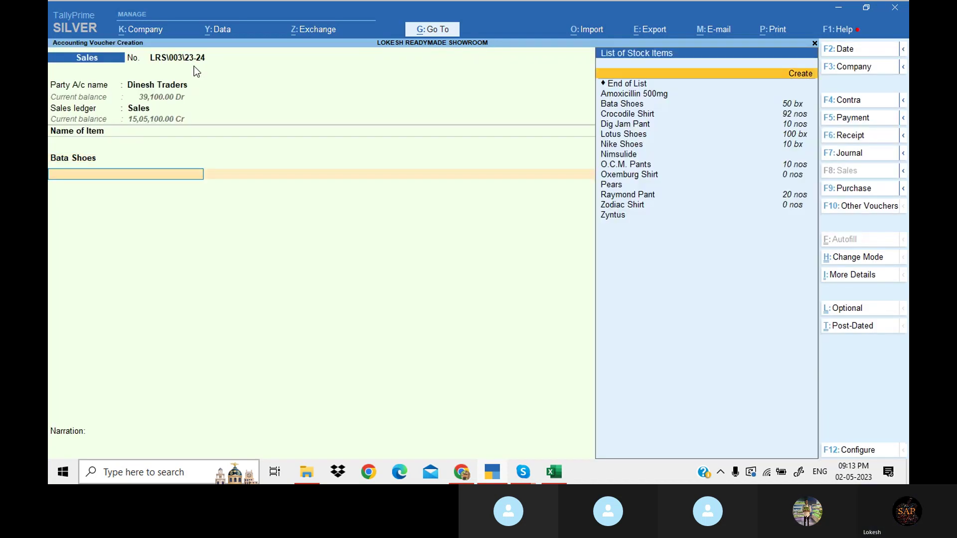
- Add Crocodile Shirt, 2 nos at 1,200.00, and save the 4,600 voucher
{"action": "key", "text": "Down"}
{"action": "key", "text": "Down"}
{"action": "key", "text": "Down"}
{"action": "key", "text": "Down"}
{"action": "key", "text": "Return"}
{"action": "type", "text": "2"}
{"action": "key", "text": "Return"}
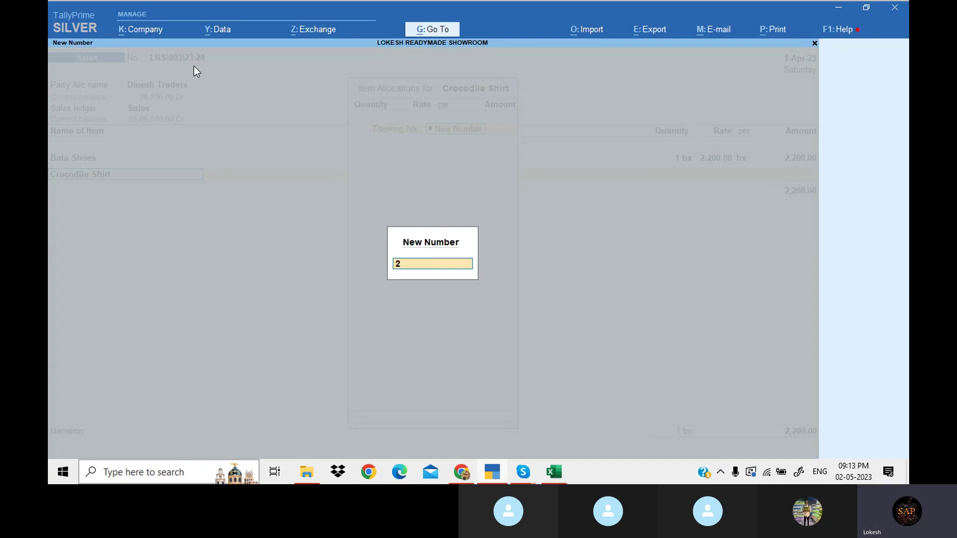
{"action": "key", "text": "Escape"}
{"action": "key", "text": "Return"}
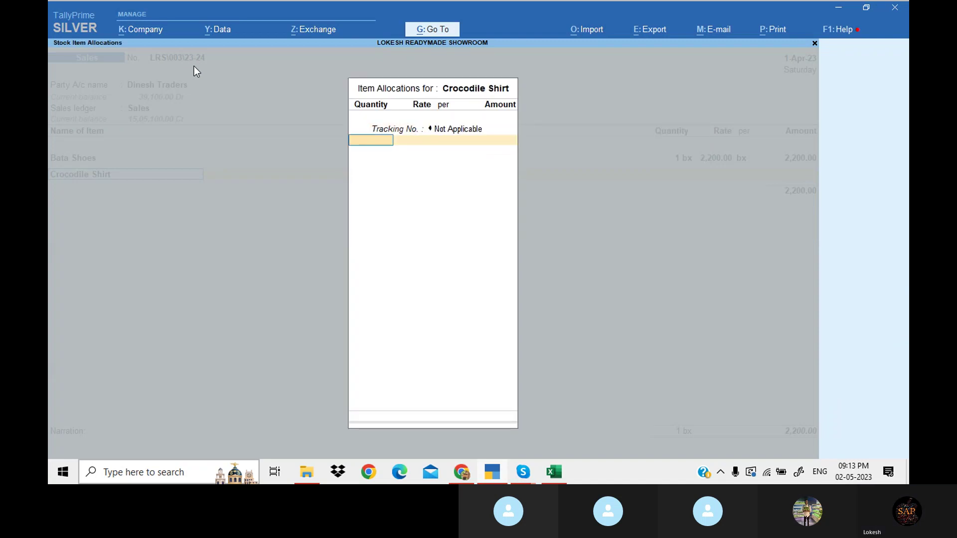
{"action": "type", "text": "2"}
{"action": "key", "text": "Return"}
{"action": "key", "text": "Return"}
{"action": "key", "text": "Return"}
{"action": "key", "text": "Return"}
{"action": "key", "text": "Return"}
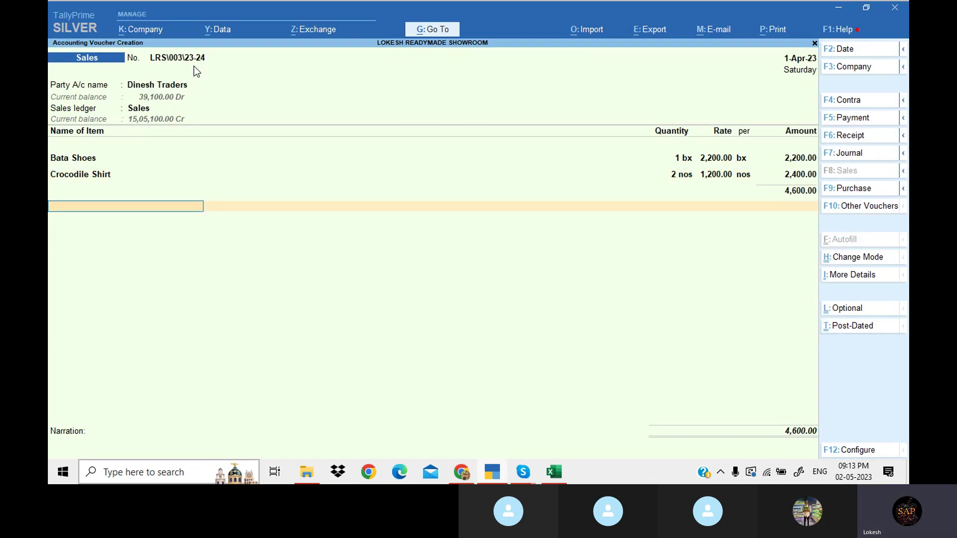
{"action": "key", "text": "Return"}
{"action": "key", "text": "Return"}
{"action": "key", "text": "Return"}
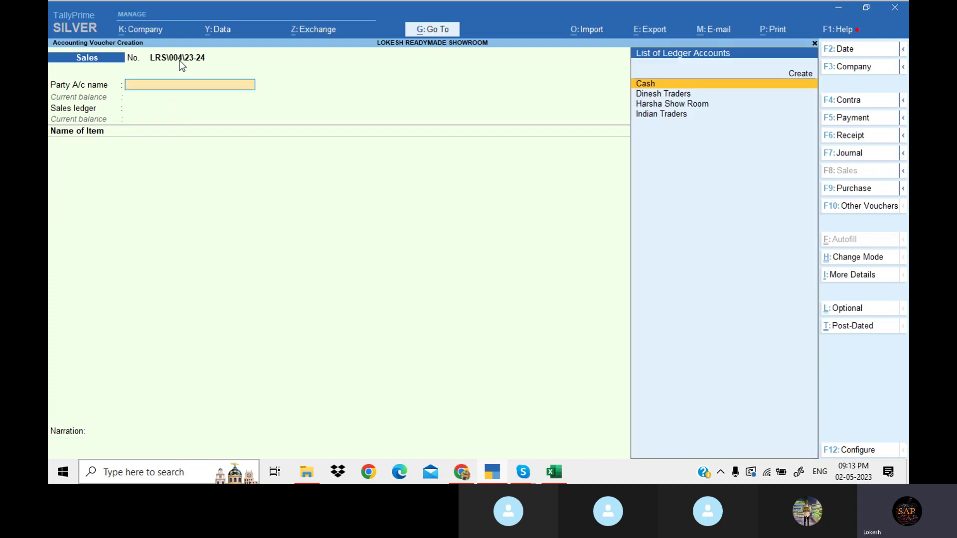
- Quit voucher entry back to the Gateway of Tally
{"action": "key", "text": "Escape"}
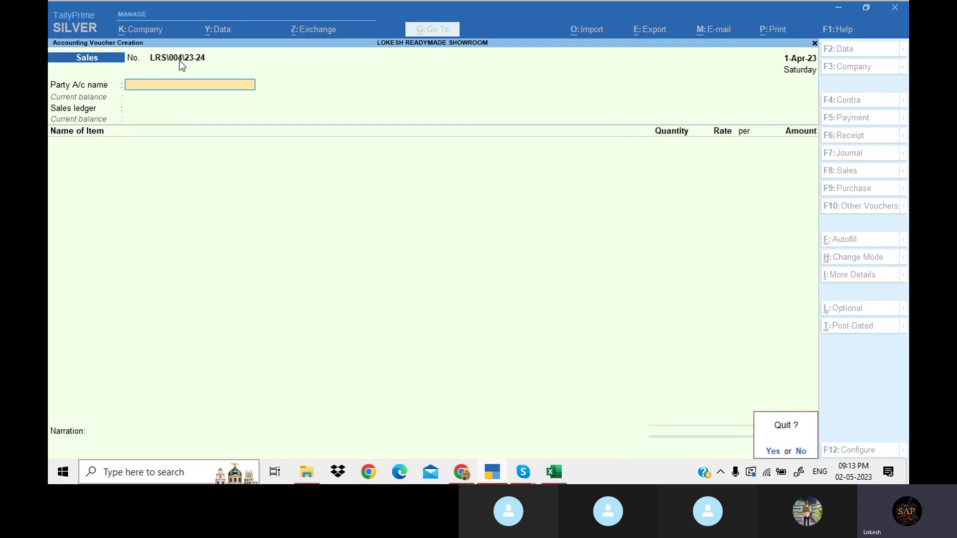
{"action": "key", "text": "Return"}
{"action": "key", "text": "Down"}
- Review new entry LRS\003\23-24 in the Day Book, then return to the Gateway
{"action": "key", "text": "Return"}
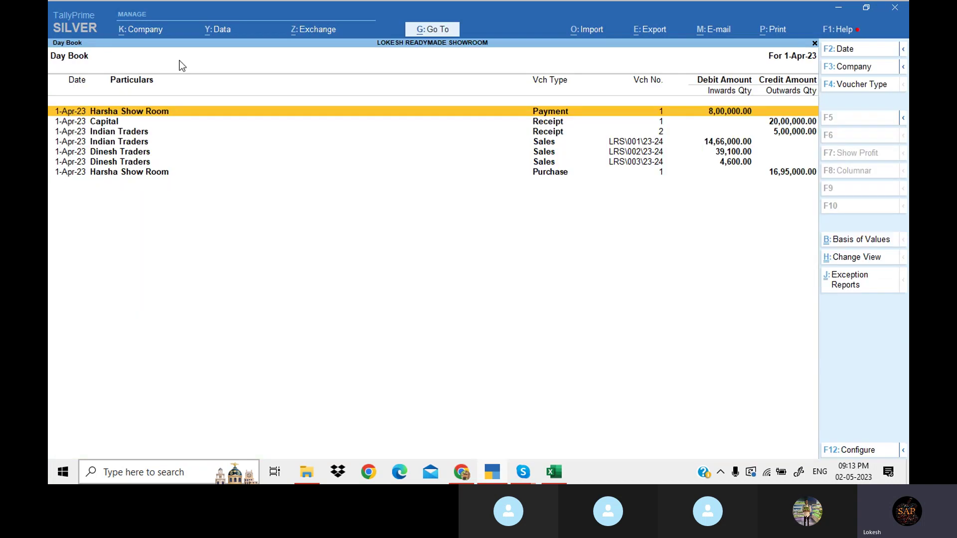
{"action": "key", "text": "Down"}
{"action": "key", "text": "Down"}
{"action": "key", "text": "Down"}
{"action": "key", "text": "Down"}
{"action": "key", "text": "Down"}
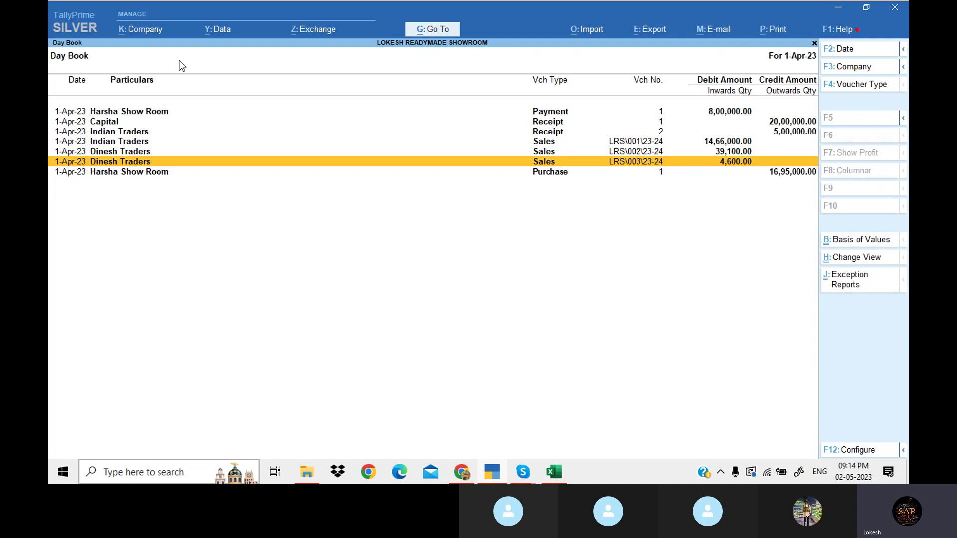
{"action": "key", "text": "Escape"}
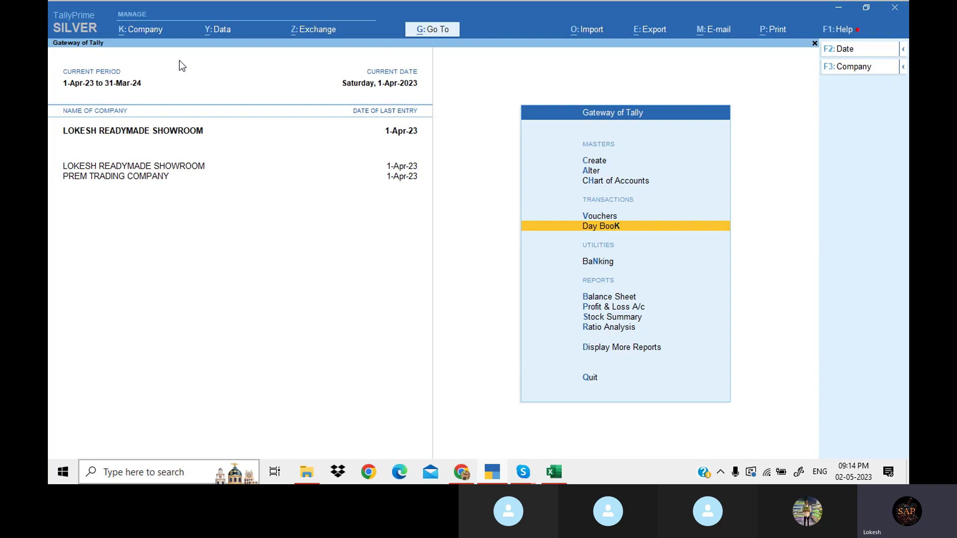
{"action": "key", "text": "Up"}
{"action": "key", "text": "Up"}
{"action": "key", "text": "Up"}
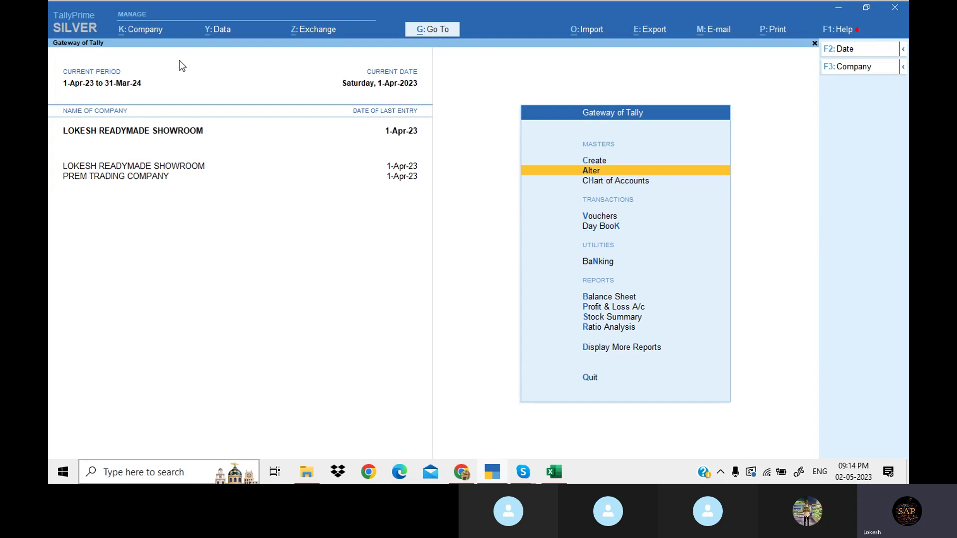
- Open the Sales voucher type for alteration
{"action": "key", "text": "Return"}
{"action": "key", "text": "Down"}
{"action": "key", "text": "Down"}
{"action": "key", "text": "Down"}
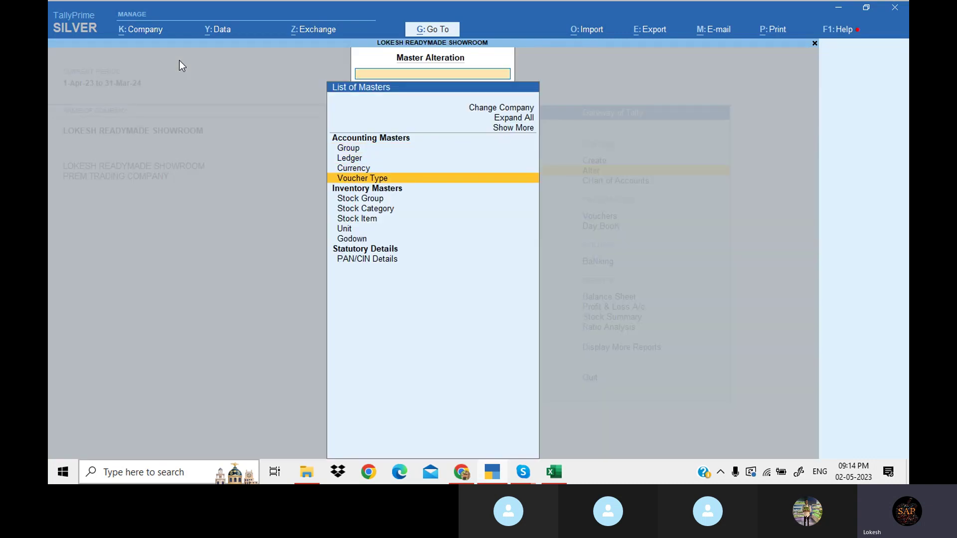
{"action": "key", "text": "Return"}
{"action": "type", "text": "sal"}
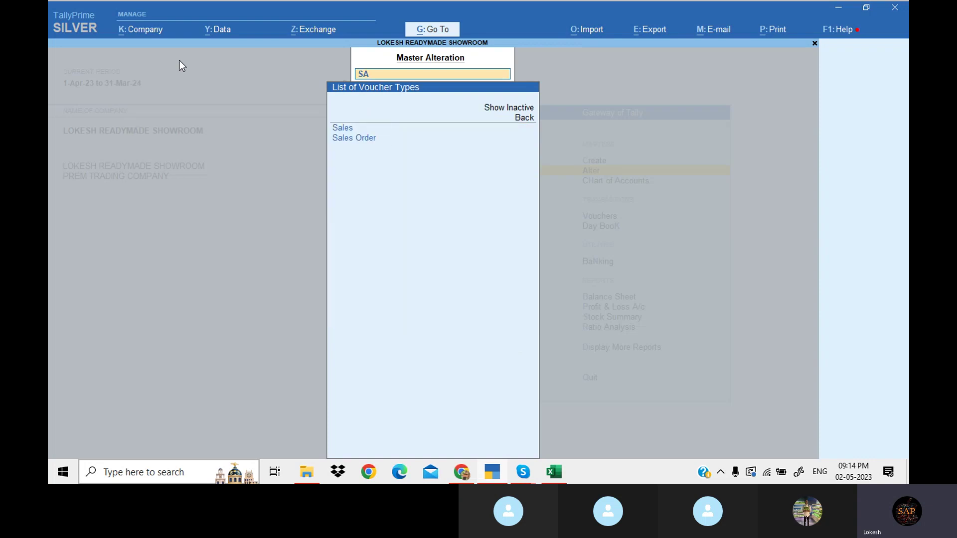
{"action": "key", "text": "Return"}
- Turn on advanced numbering, set prefill to No, and delete the LRS\ prefix and \23-24 suffix
{"action": "key", "text": "Return"}
{"action": "key", "text": "Return"}
{"action": "key", "text": "Return"}
{"action": "key", "text": "Return"}
{"action": "key", "text": "Return"}
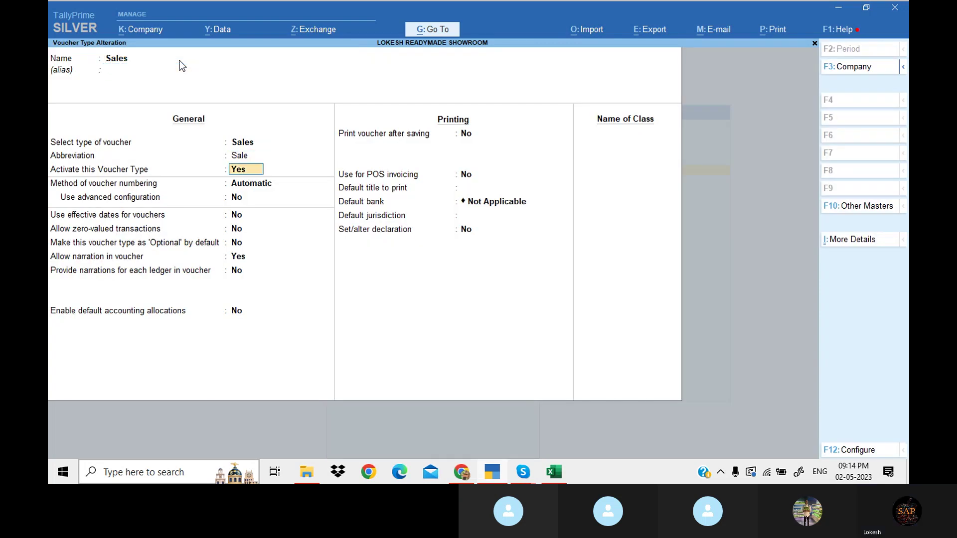
{"action": "type", "text": "Y"}
{"action": "key", "text": "Return"}
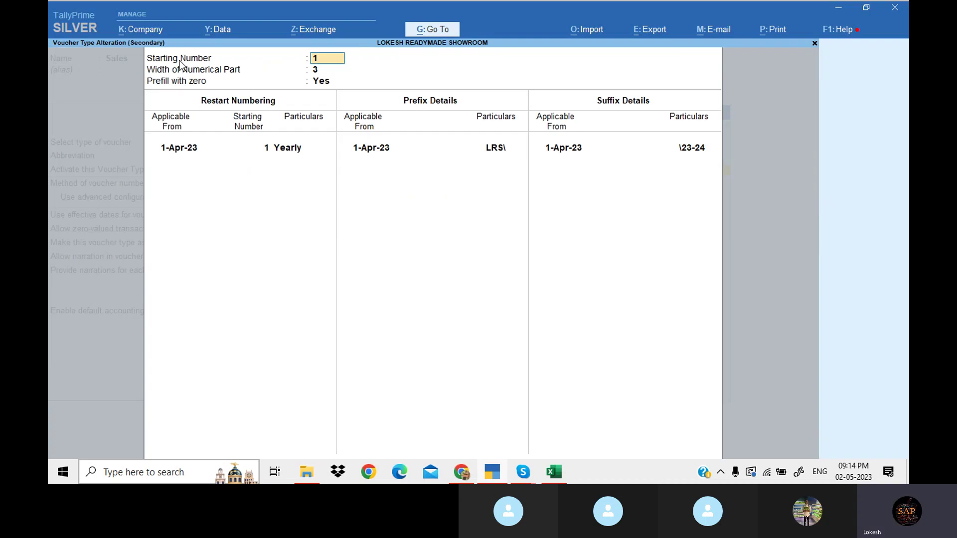
{"action": "key", "text": "Return"}
{"action": "key", "text": "Return"}
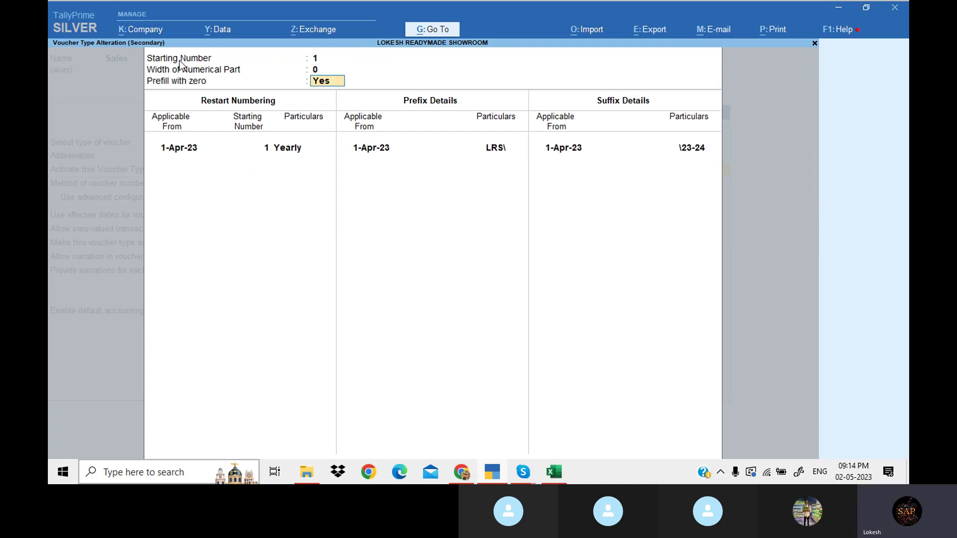
{"action": "type", "text": "N"}
{"action": "key", "text": "Return"}
{"action": "key", "text": "Return"}
{"action": "key", "text": "Return"}
{"action": "key", "text": "Return"}
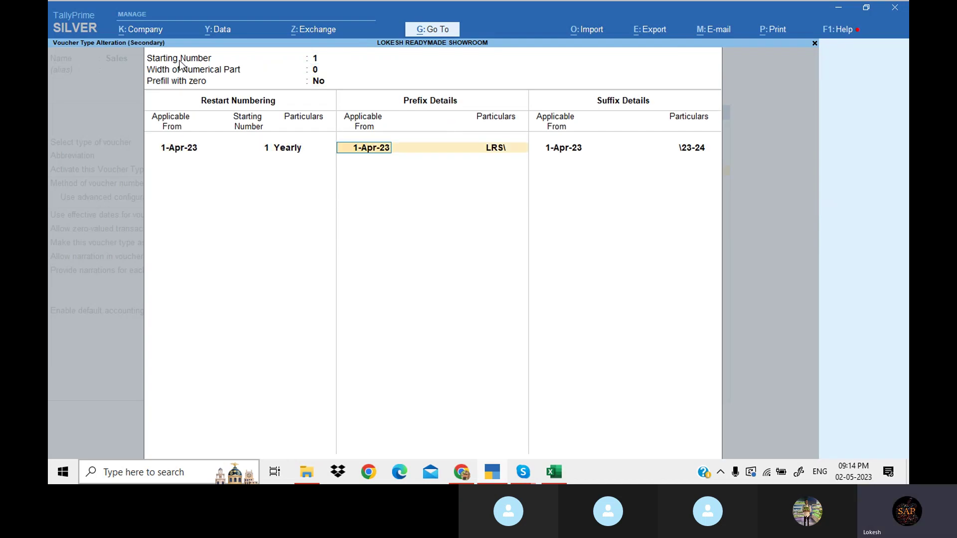
{"action": "key", "text": "BackSpace"}
{"action": "key", "text": "Return"}
{"action": "key", "text": "BackSpace"}
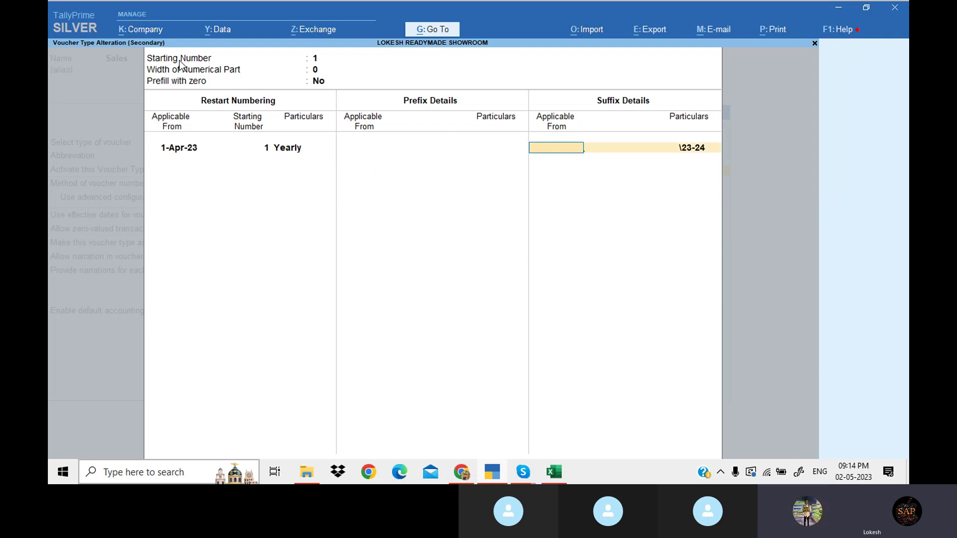
{"action": "key", "text": "Return"}
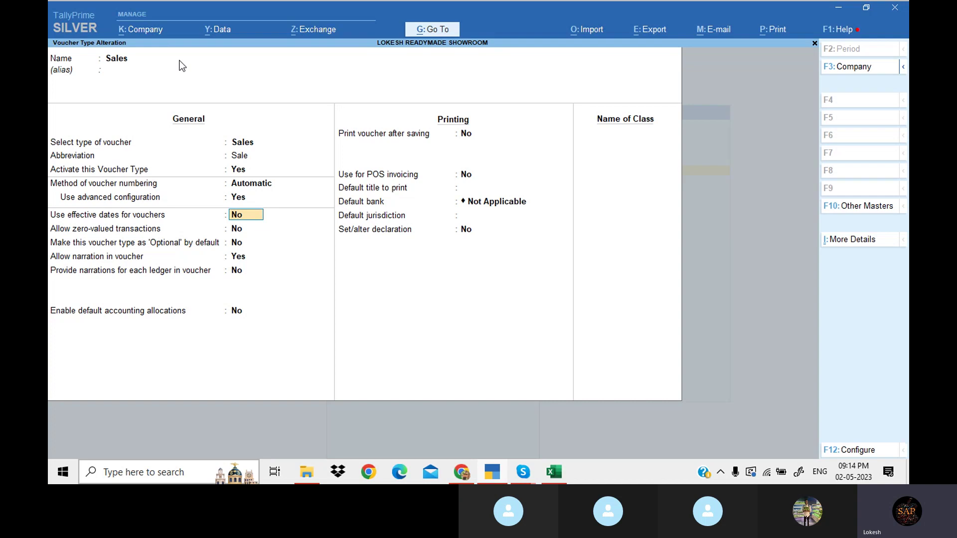
- Accept the altered Sales voucher type and return to the Gateway of Tally
{"action": "key", "text": "Return"}
{"action": "key", "text": "Return"}
{"action": "key", "text": "Return"}
{"action": "key", "text": "Return"}
{"action": "key", "text": "Return"}
{"action": "key", "text": "Return"}
{"action": "key", "text": "Return"}
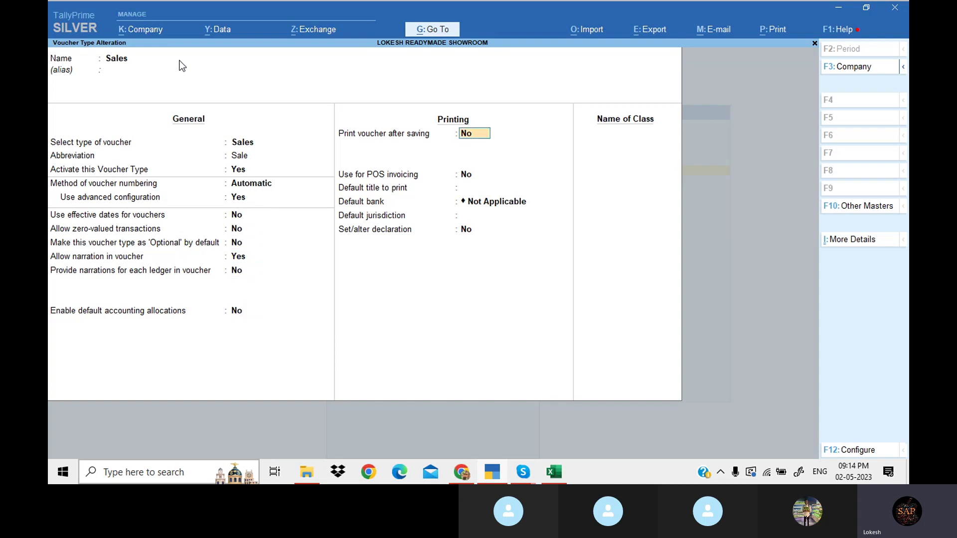
{"action": "key", "text": "Return"}
{"action": "key", "text": "Return"}
{"action": "key", "text": "Return"}
{"action": "key", "text": "Return"}
{"action": "key", "text": "Return"}
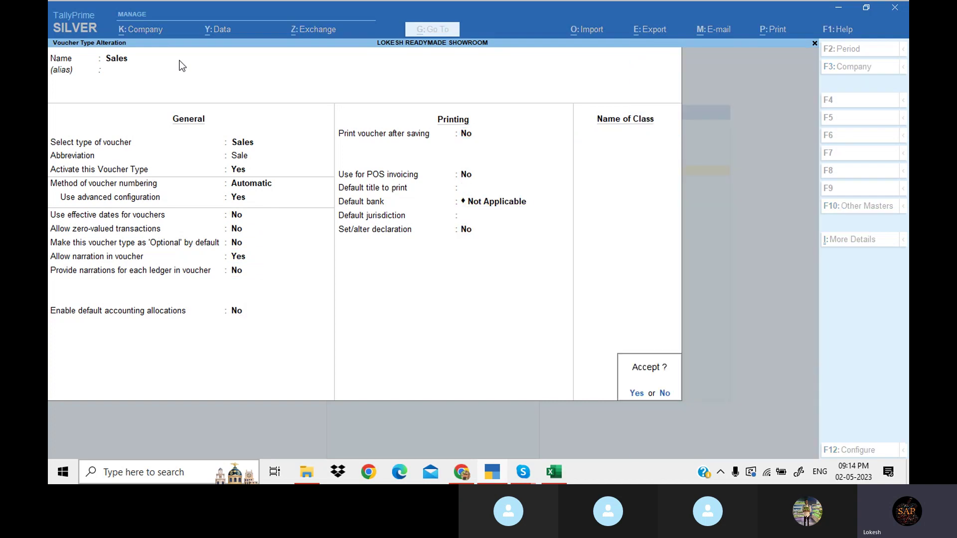
{"action": "key", "text": "Return"}
{"action": "key", "text": "Escape"}
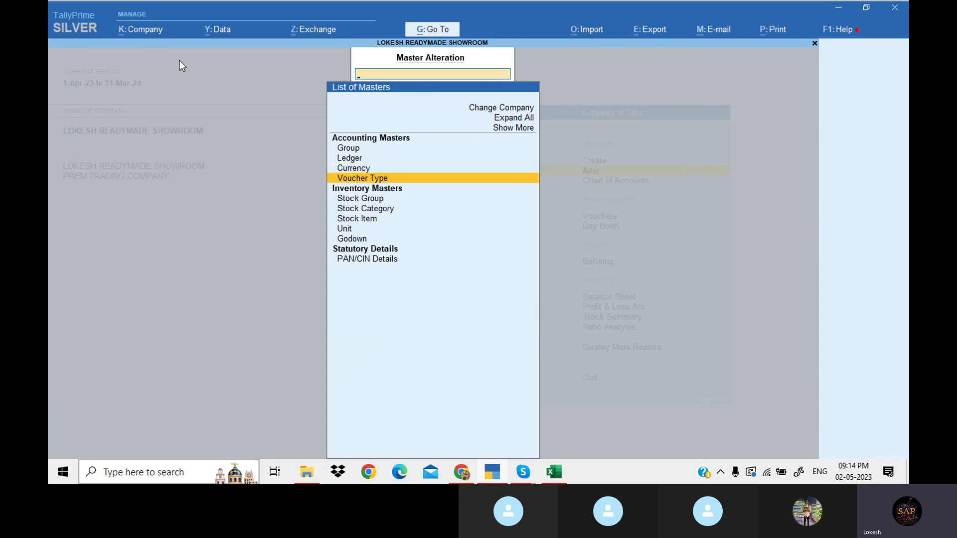
{"action": "key", "text": "Escape"}
- Confirm the Day Book shows plain Sales numbers 1–3, then open new Sales voucher 4
{"action": "key", "text": "Down"}
{"action": "key", "text": "Down"}
{"action": "key", "text": "Down"}
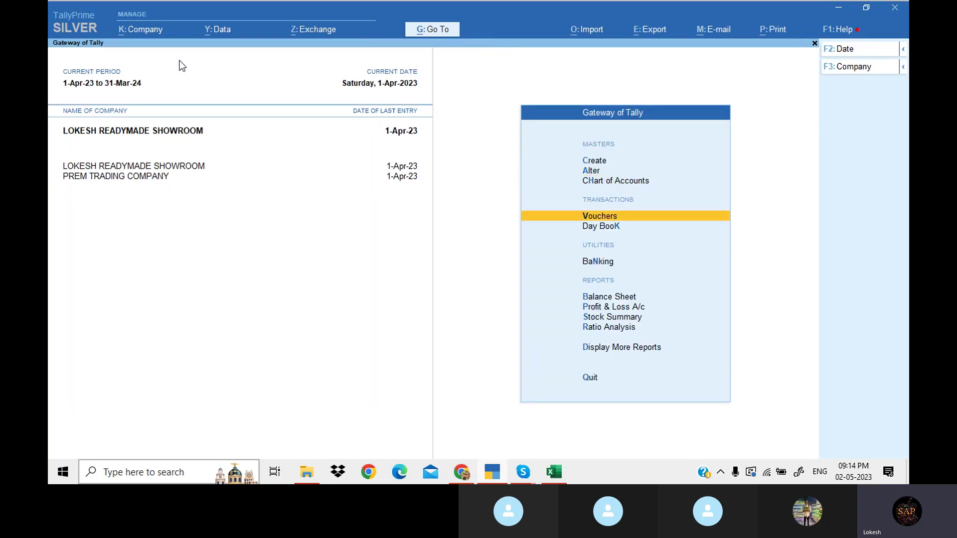
{"action": "key", "text": "Return"}
{"action": "key", "text": "Down"}
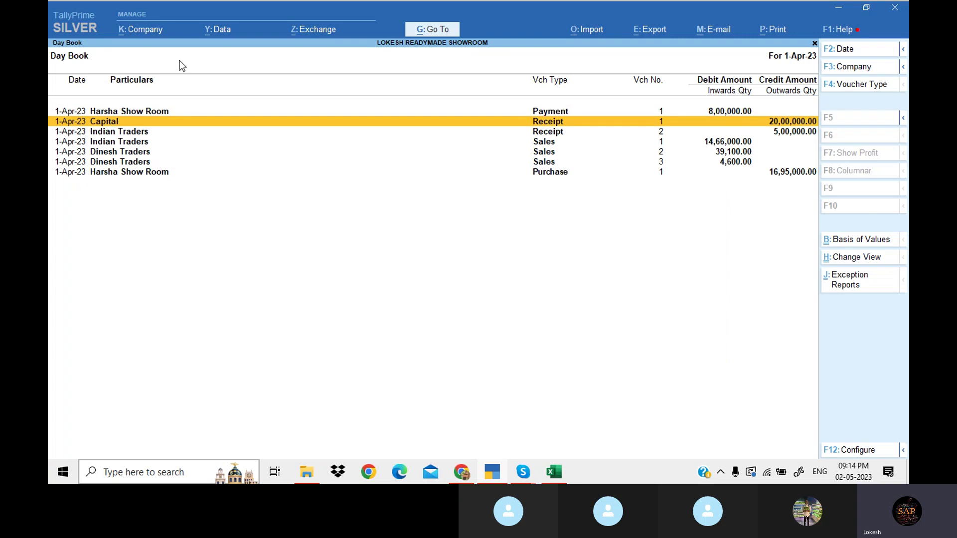
{"action": "key", "text": "Down"}
{"action": "key", "text": "Down"}
{"action": "key", "text": "Down"}
{"action": "key", "text": "Down"}
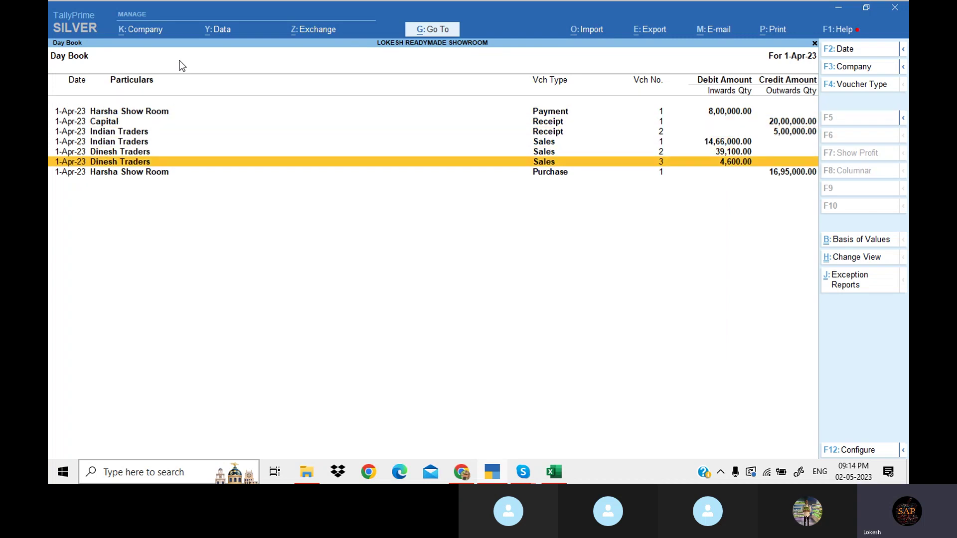
{"action": "key", "text": "Escape"}
{"action": "key", "text": "Up"}
{"action": "key", "text": "Return"}
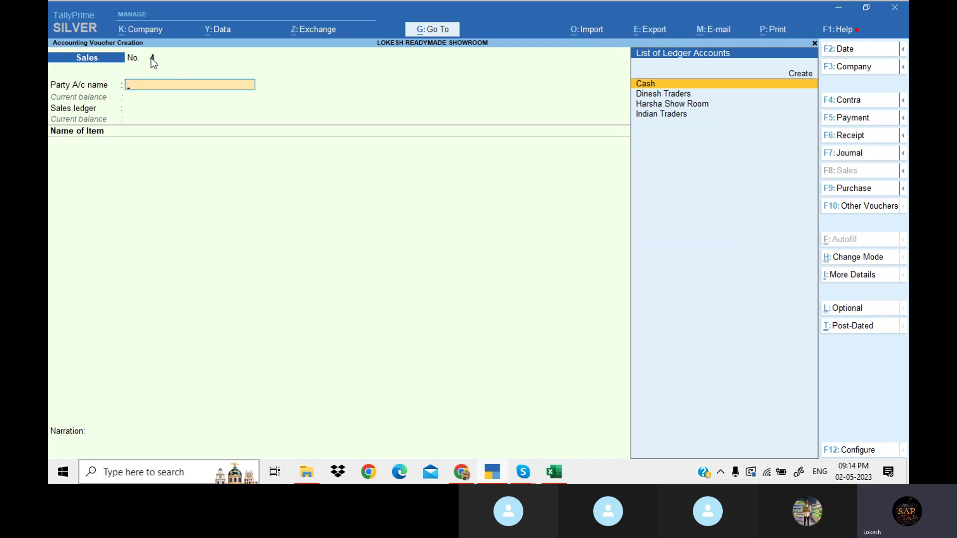
- Enter Sales voucher 4 to Cash for 2 bx of Amoxicillin 500mg at 200.00
{"action": "key", "text": "Return"}
{"action": "key", "text": "Return"}
{"action": "key", "text": "Return"}
{"action": "key", "text": "Return"}
{"action": "key", "text": "Return"}
{"action": "key", "text": "Return"}
{"action": "key", "text": "Return"}
{"action": "key", "text": "Return"}
{"action": "key", "text": "Return"}
{"action": "key", "text": "Return"}
{"action": "key", "text": "Return"}
{"action": "key", "text": "Return"}
{"action": "key", "text": "Return"}
{"action": "key", "text": "Return"}
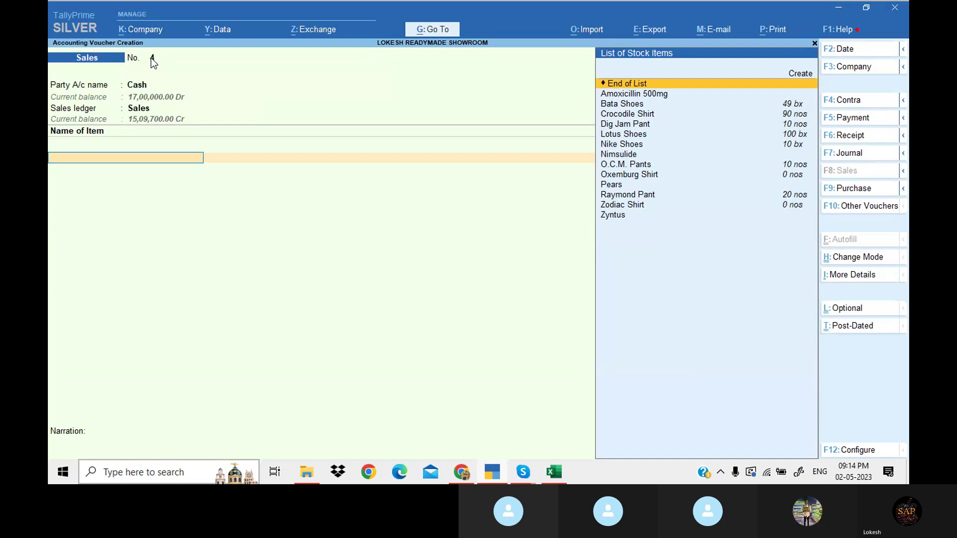
{"action": "key", "text": "Down"}
{"action": "key", "text": "Return"}
{"action": "key", "text": "Return"}
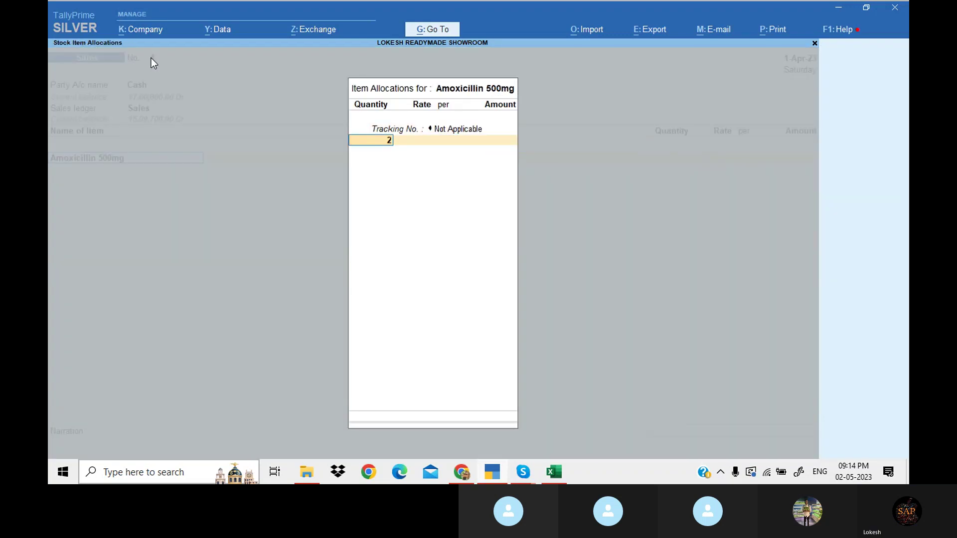
{"action": "type", "text": "2"}
{"action": "key", "text": "Return"}
{"action": "key", "text": "Return"}
{"action": "type", "text": "200"}
{"action": "key", "text": "Return"}
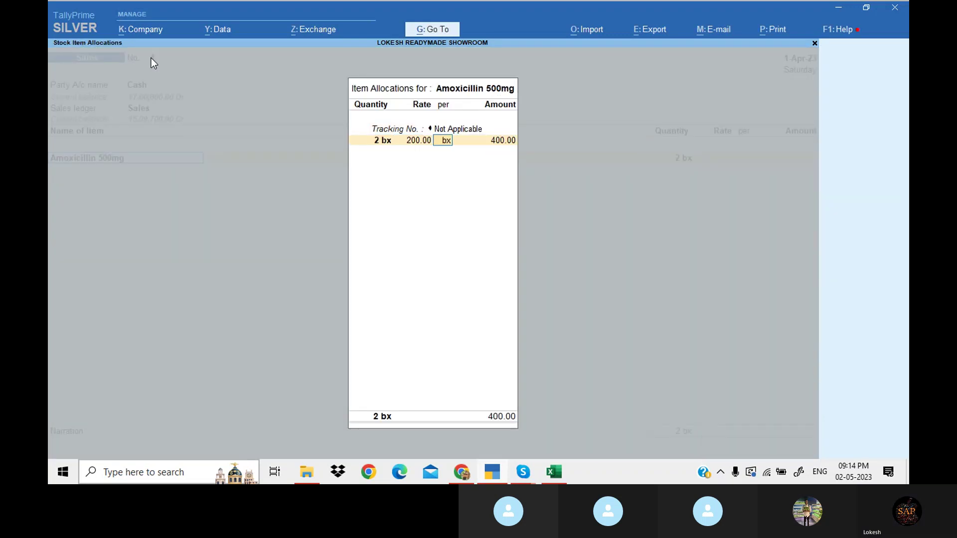
{"action": "key", "text": "Return"}
{"action": "key", "text": "Return"}
{"action": "key", "text": "Return"}
{"action": "key", "text": "Return"}
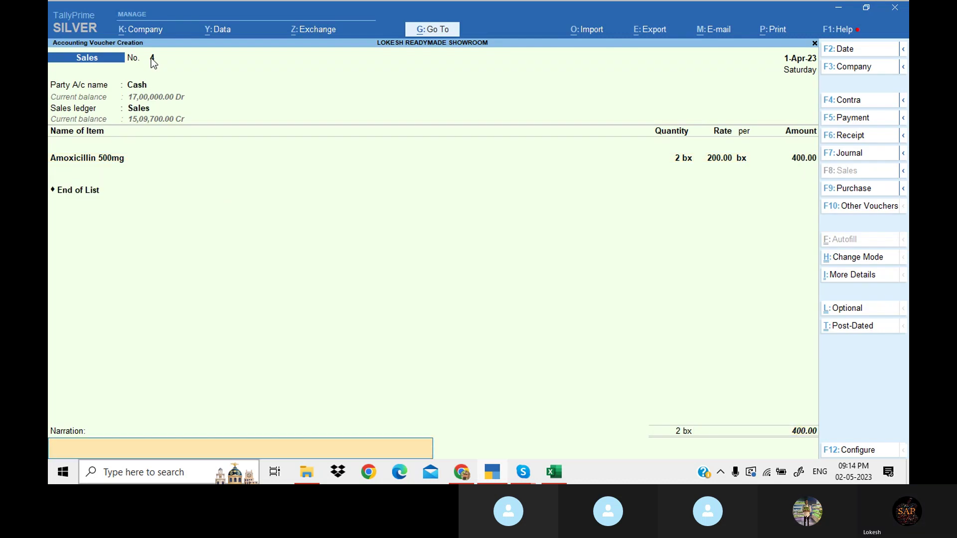
{"action": "key", "text": "Return"}
{"action": "key", "text": "Return"}
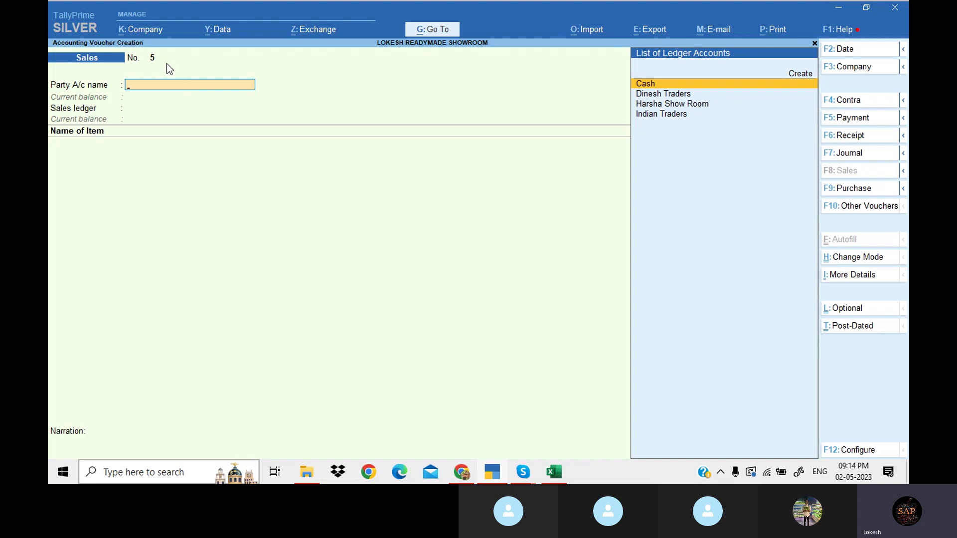
- Quit voucher entry and bring the Skype video call window to the front
{"action": "key", "text": "Escape"}
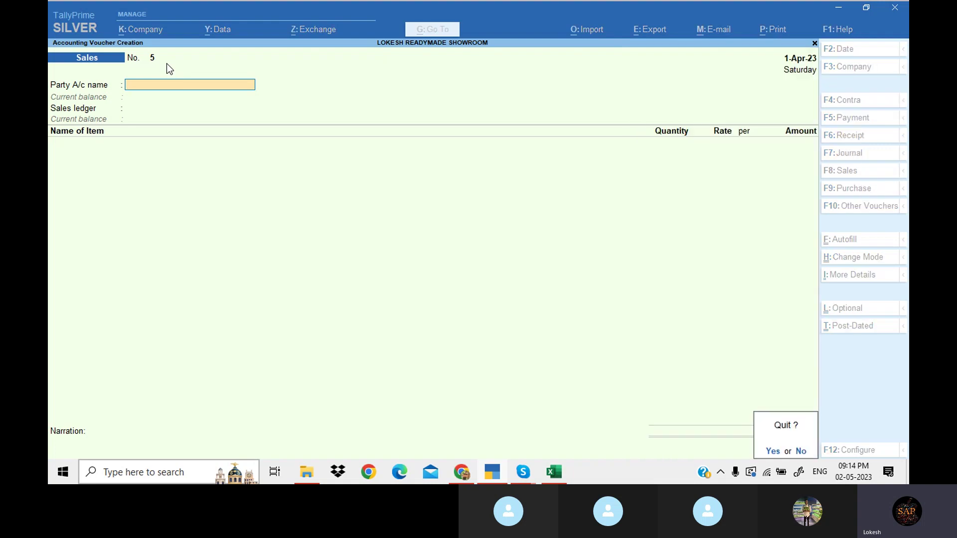
{"action": "key", "text": "Return"}
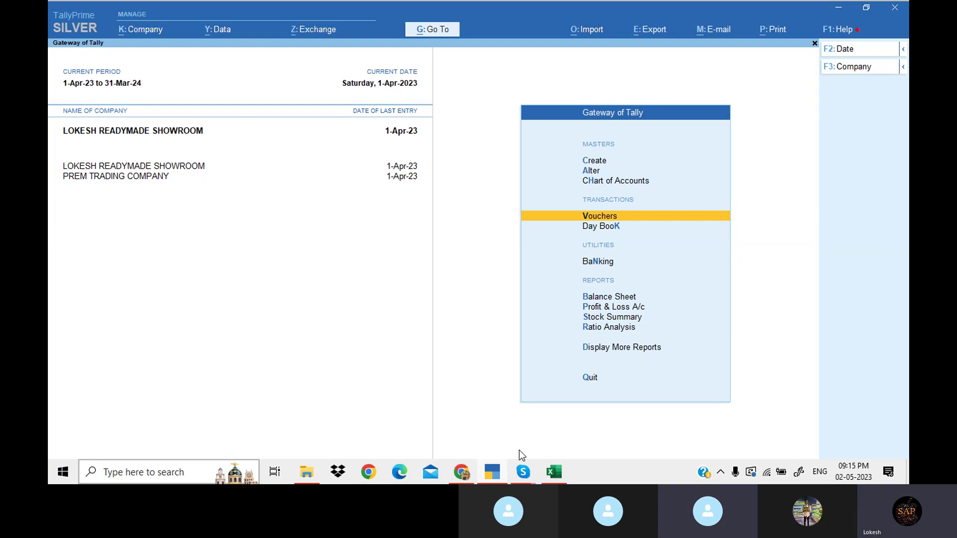
{"action": "left_click", "coordinate": [522, 471]}
{"action": "left_click", "coordinate": [479, 408]}
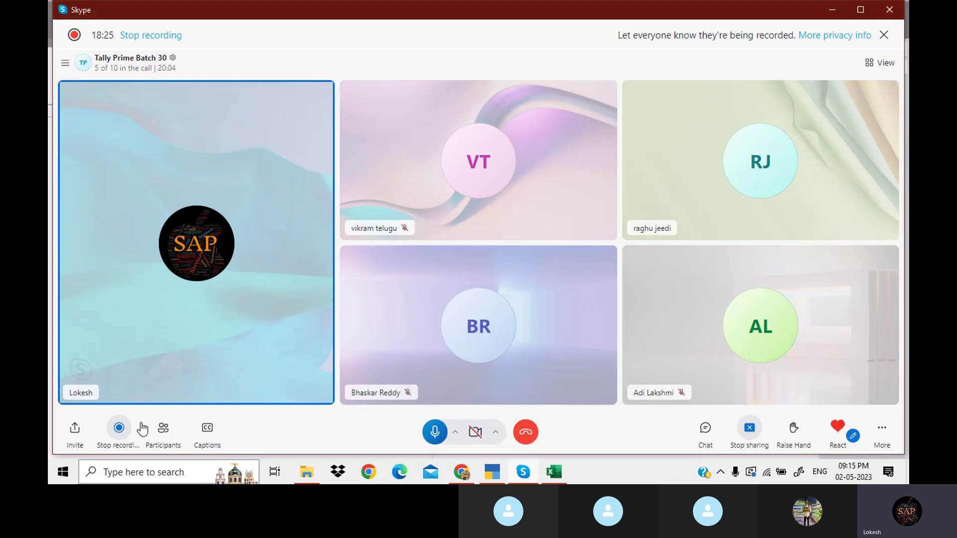